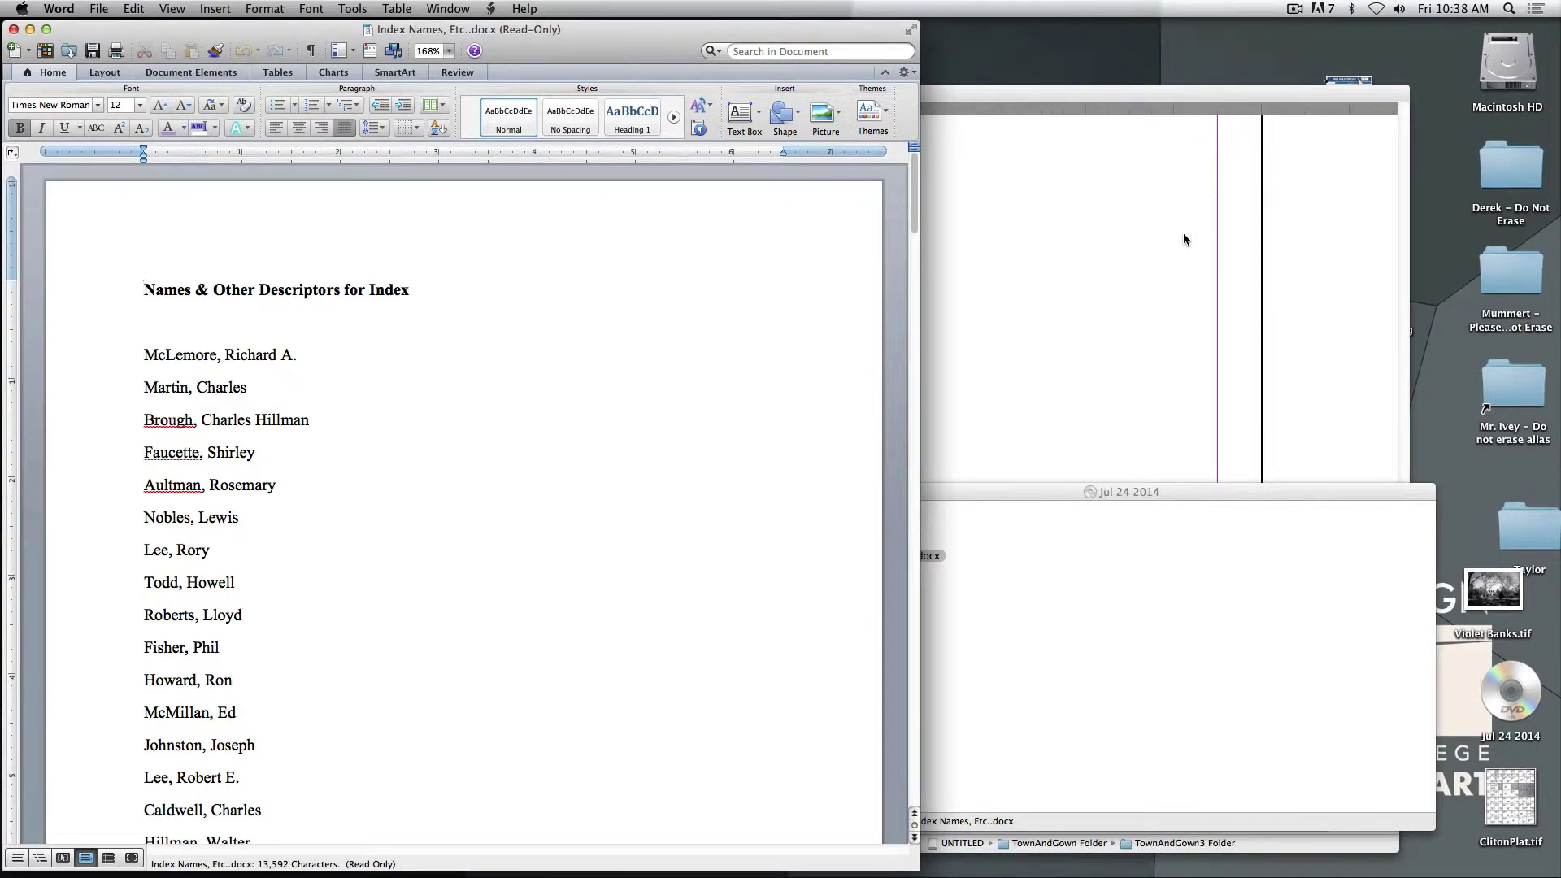
# - Glance at the InDesign book pages, then return to the Word name list
pyautogui.click(1006, 335)
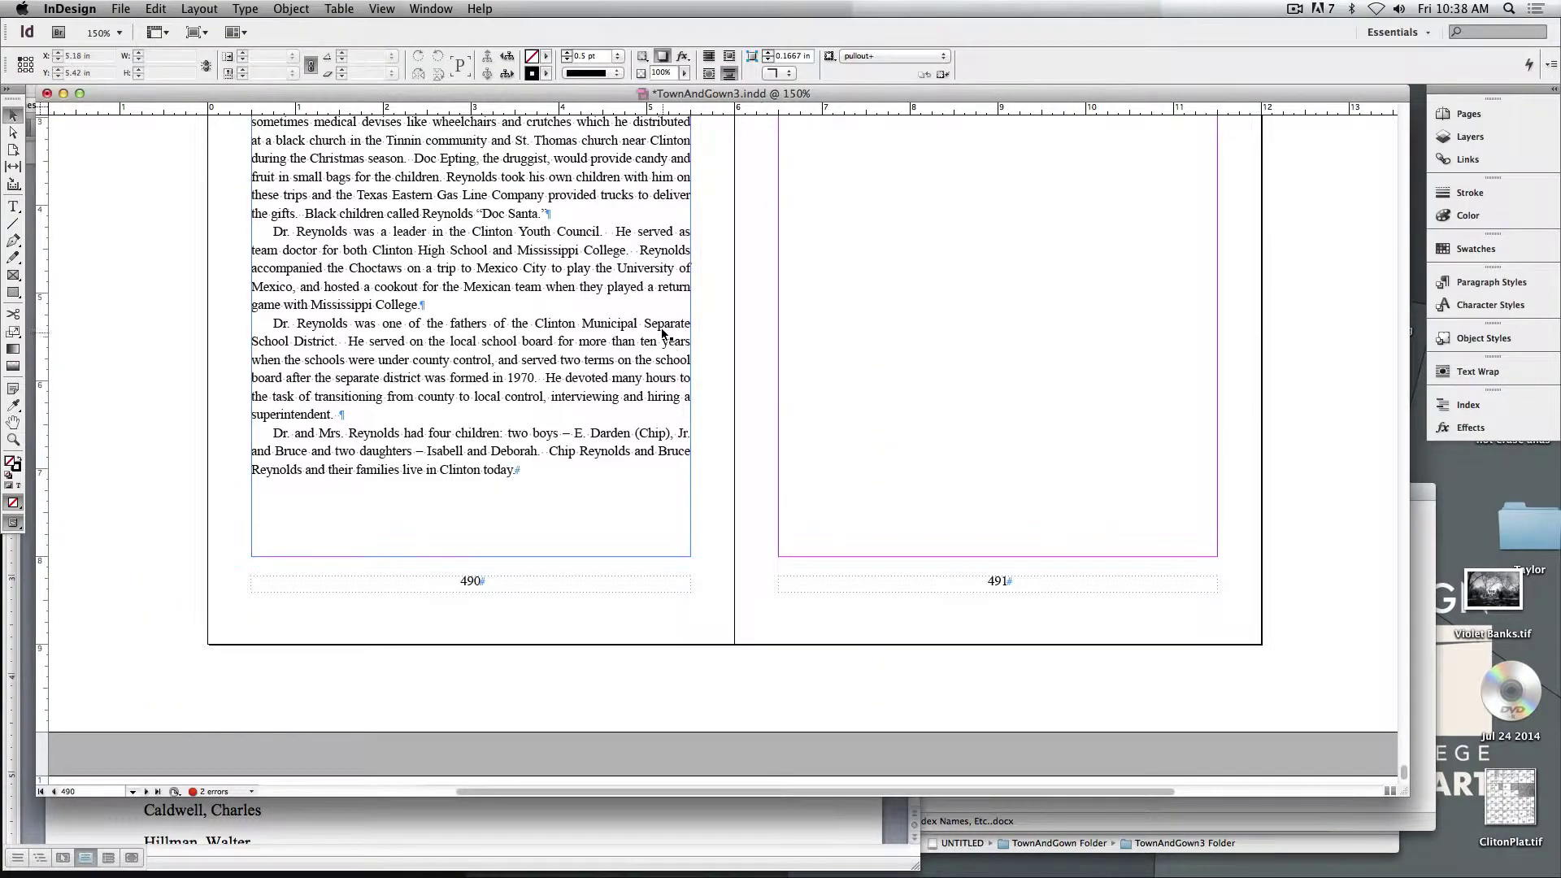
pyautogui.scroll(15, 663, 333)
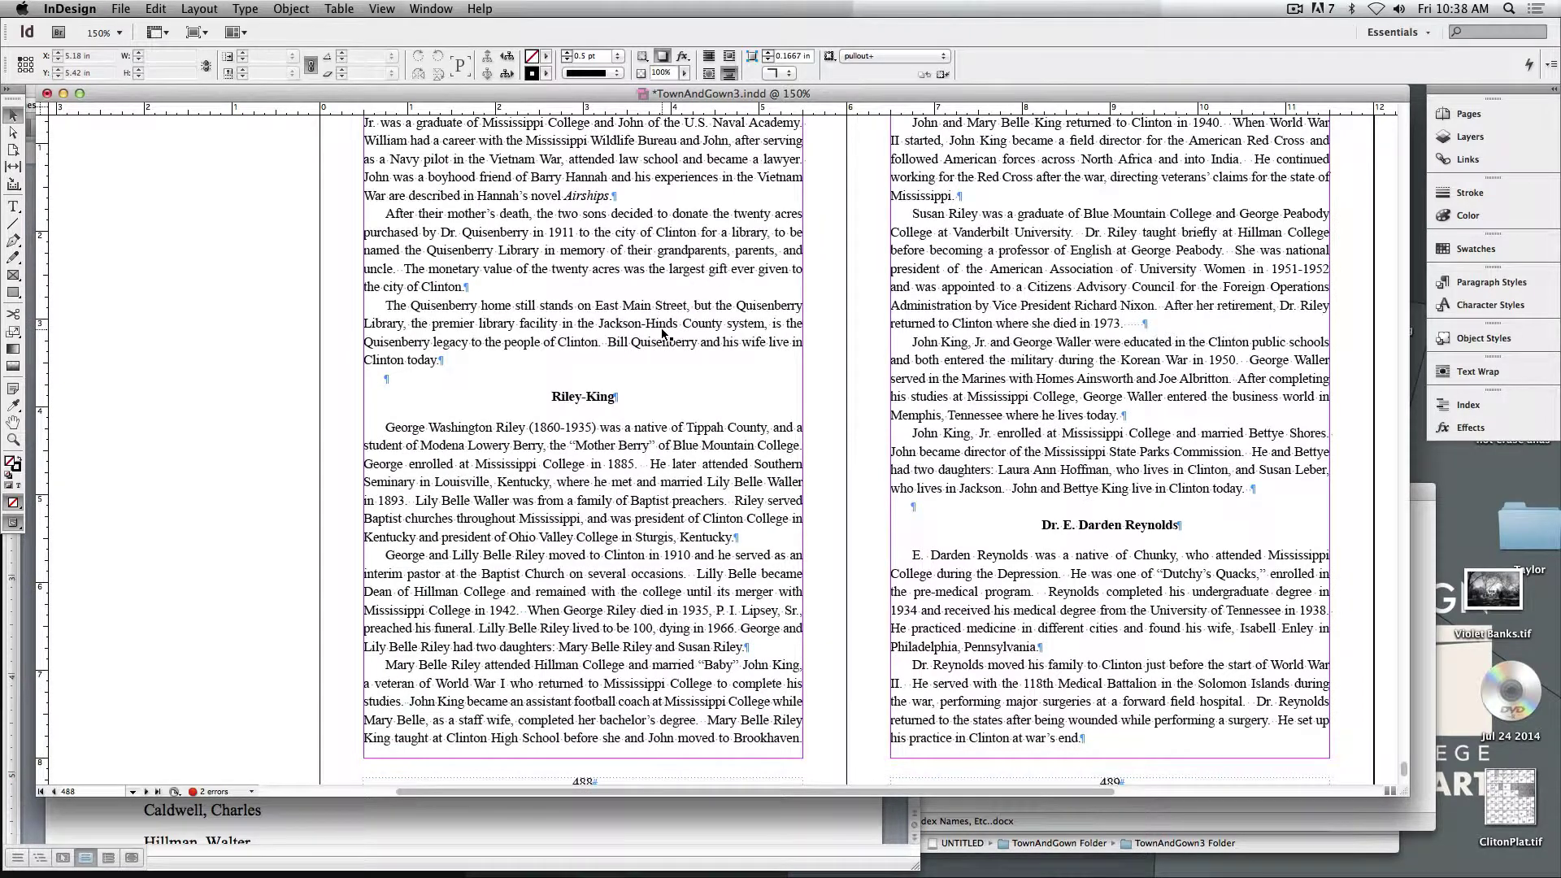
pyautogui.scroll(-15, 663, 334)
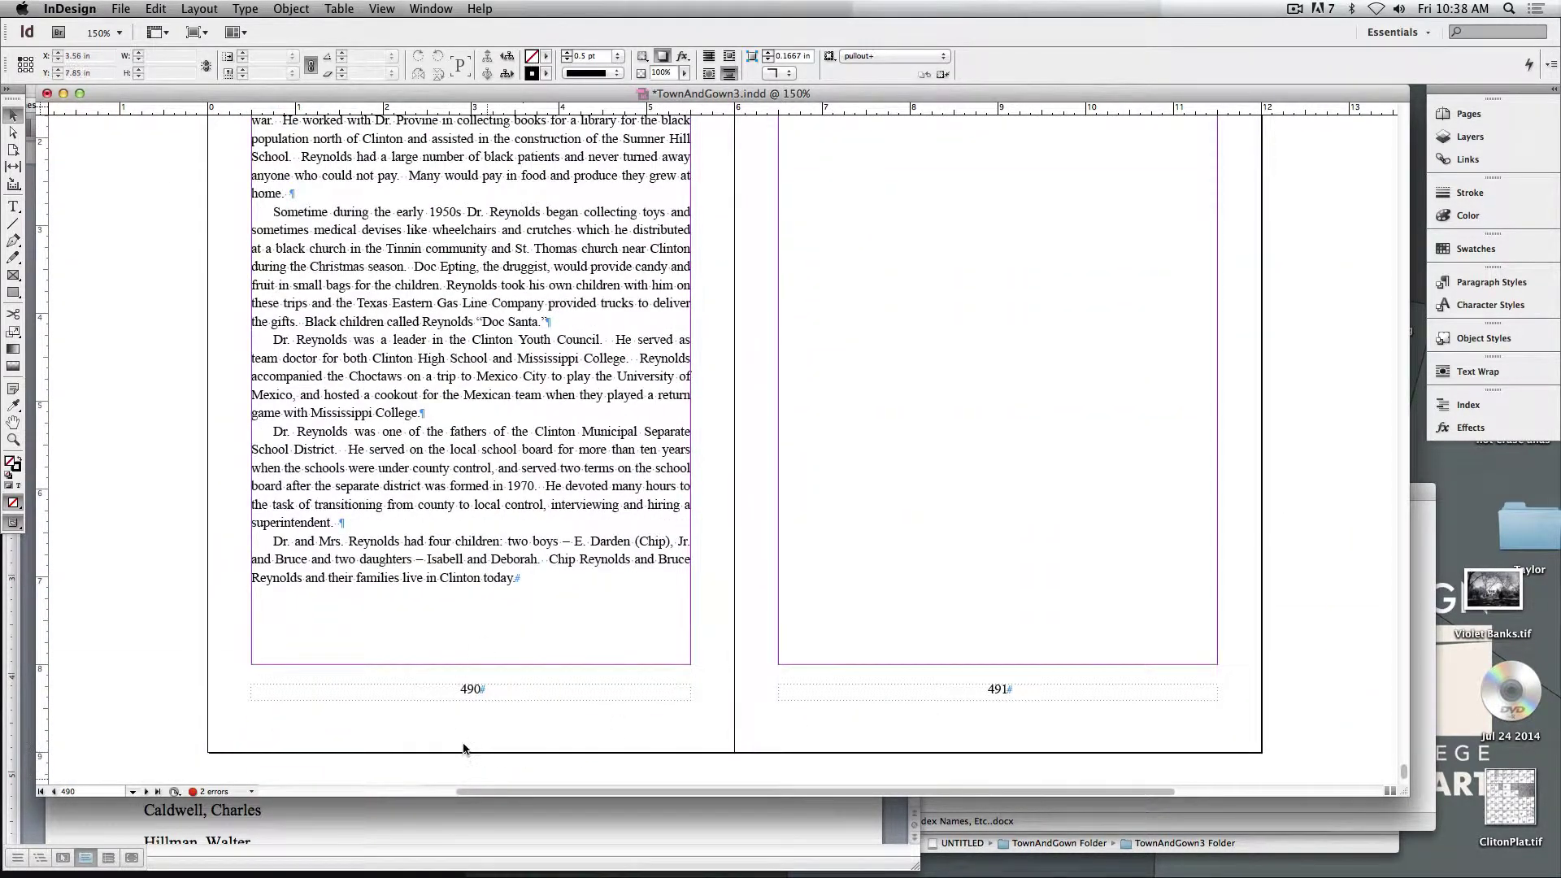
pyautogui.click(541, 822)
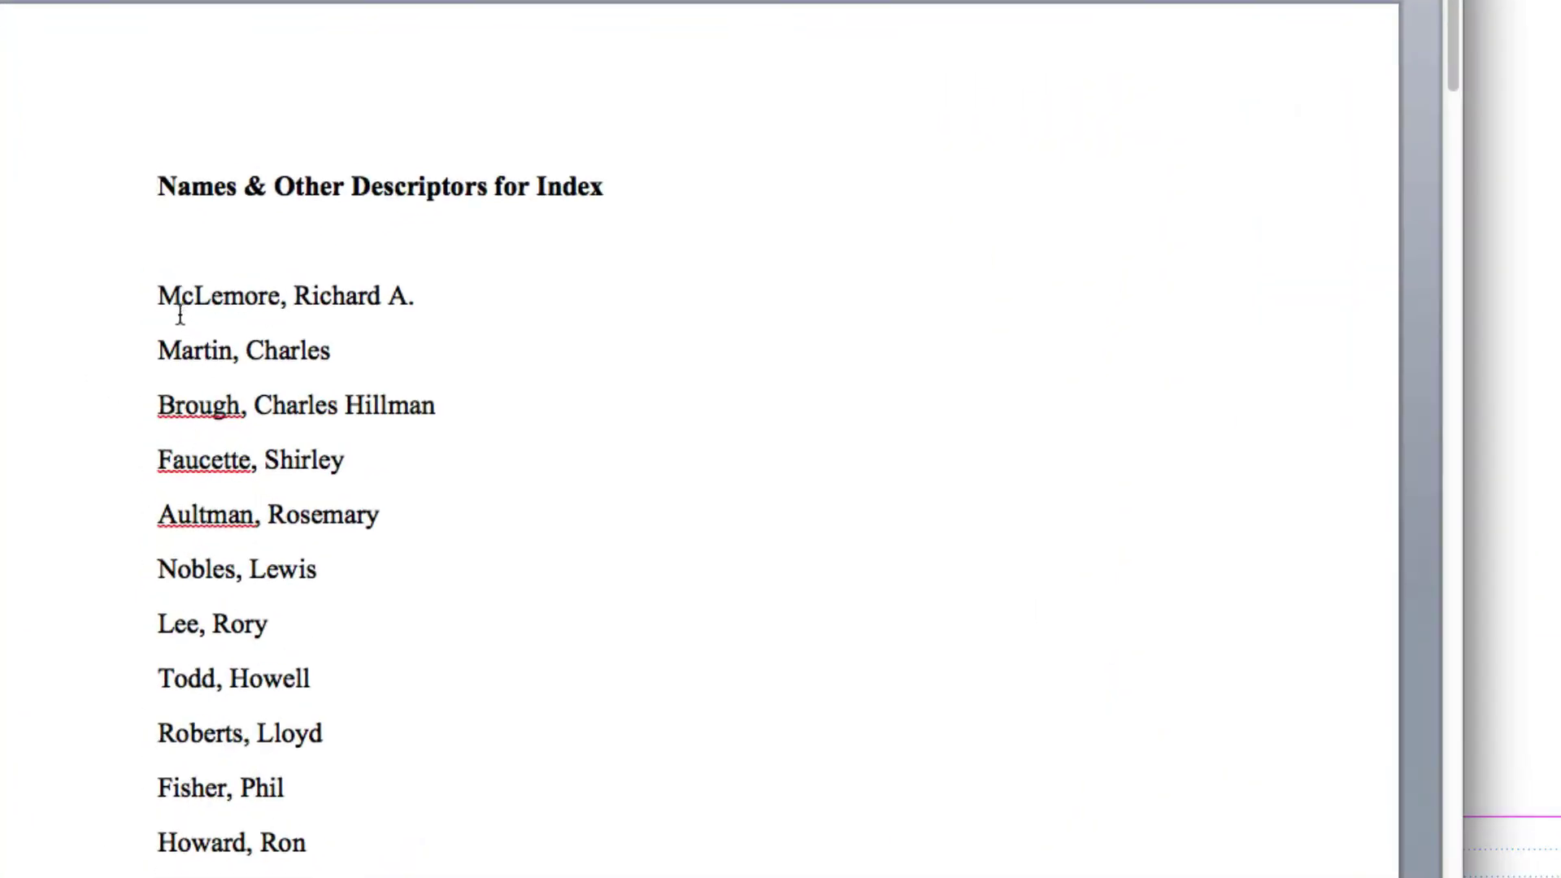
# - Try selecting names near the top of the list, including McLemore, then clear the selection
pyautogui.moveTo(147, 356); pyautogui.dragTo(225, 514)
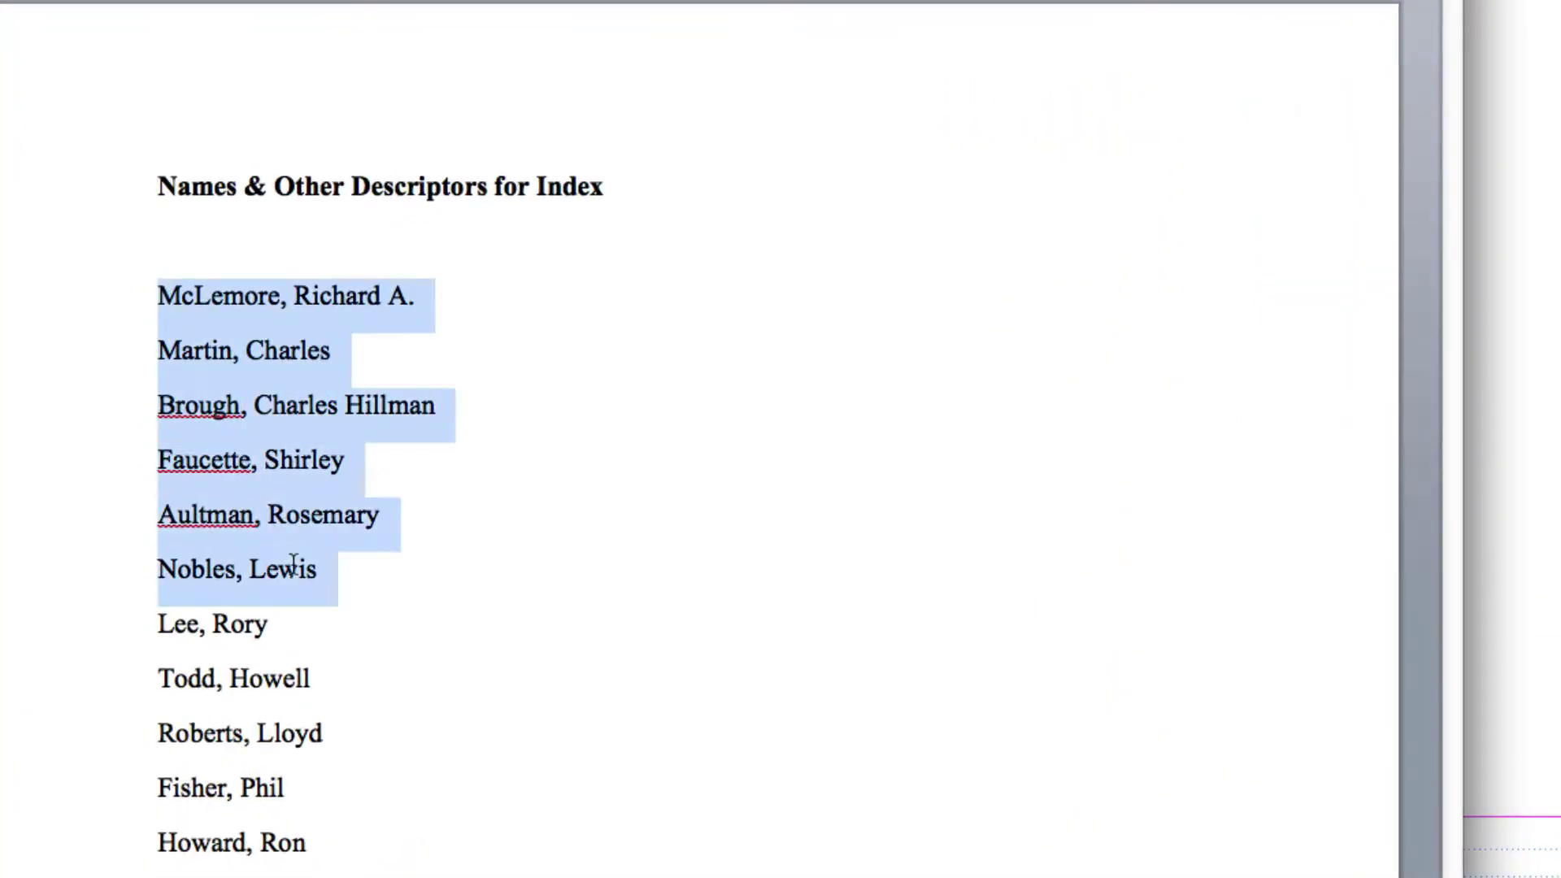
pyautogui.moveTo(293, 561); pyautogui.dragTo(344, 582)
pyautogui.scroll(-1, 345, 572)
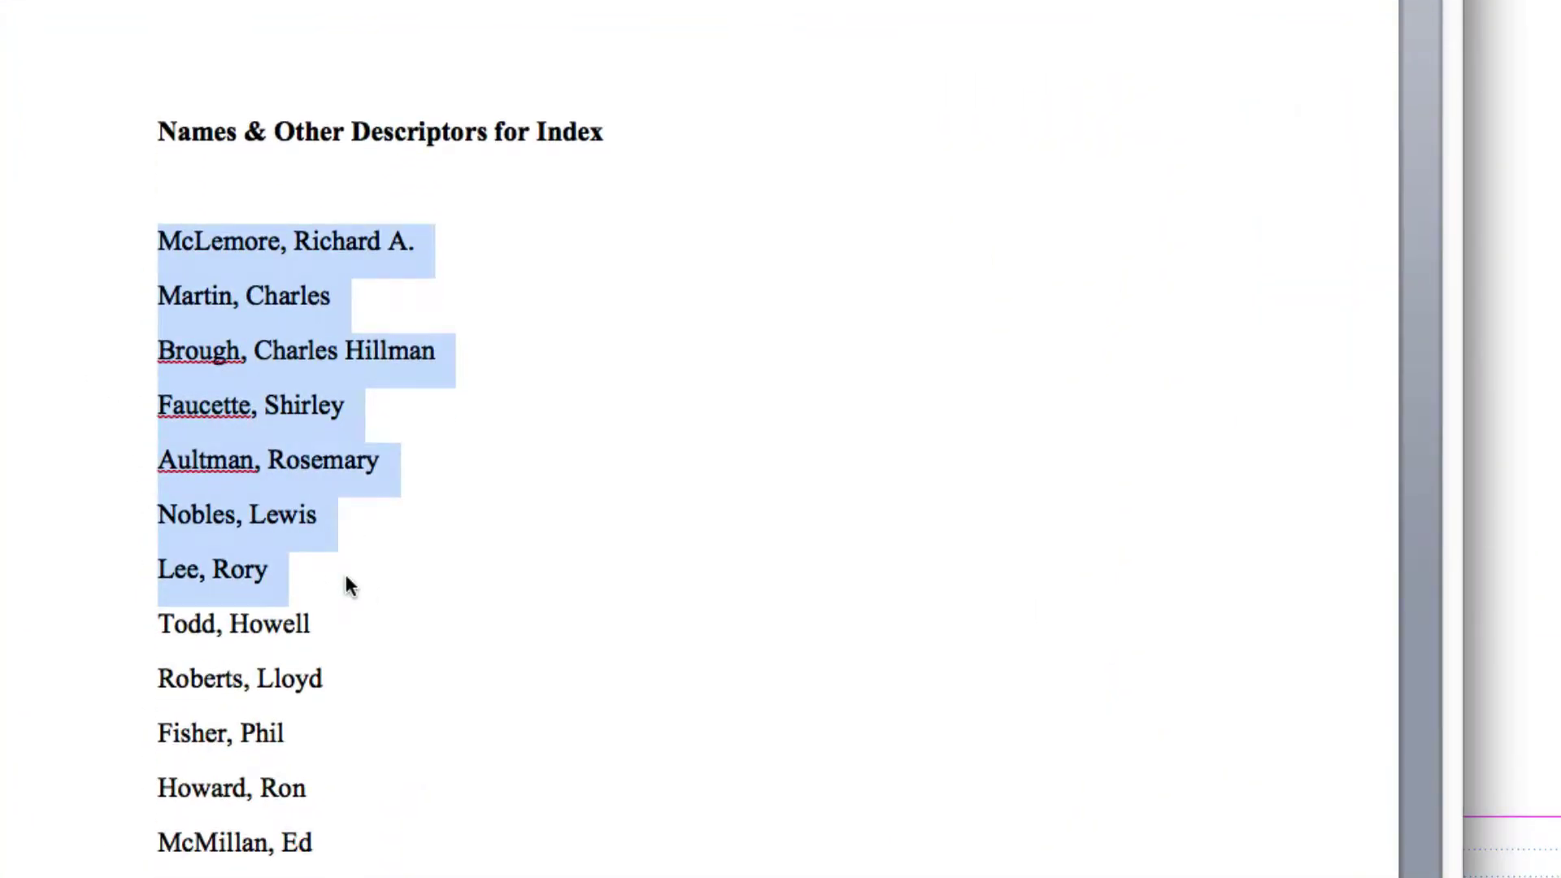
pyautogui.scroll(-1, 345, 572)
pyautogui.click(377, 565)
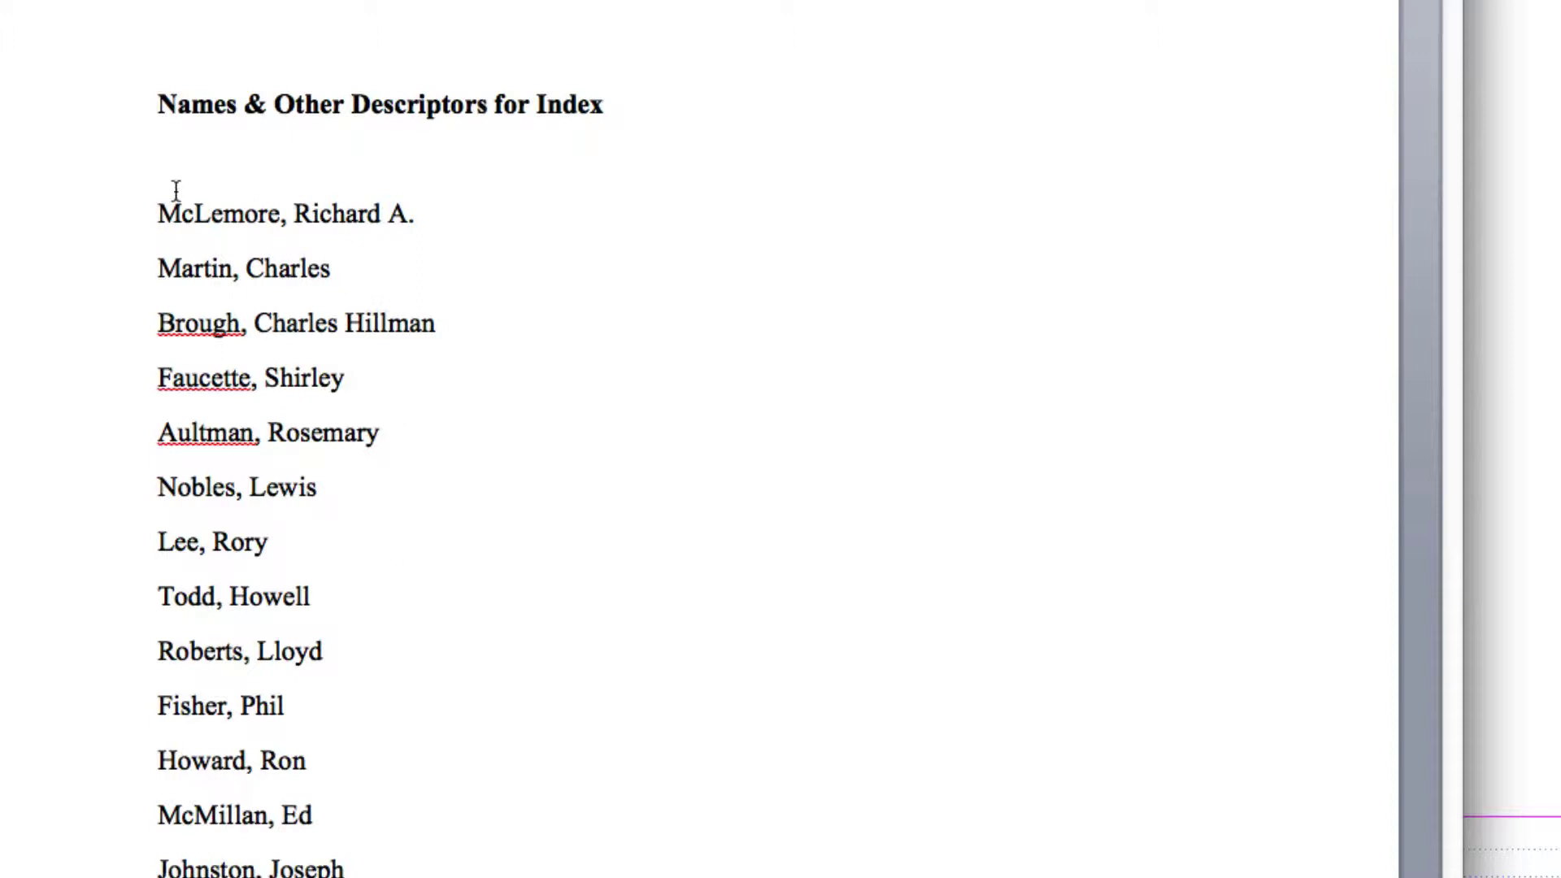
pyautogui.moveTo(156, 213); pyautogui.dragTo(269, 218)
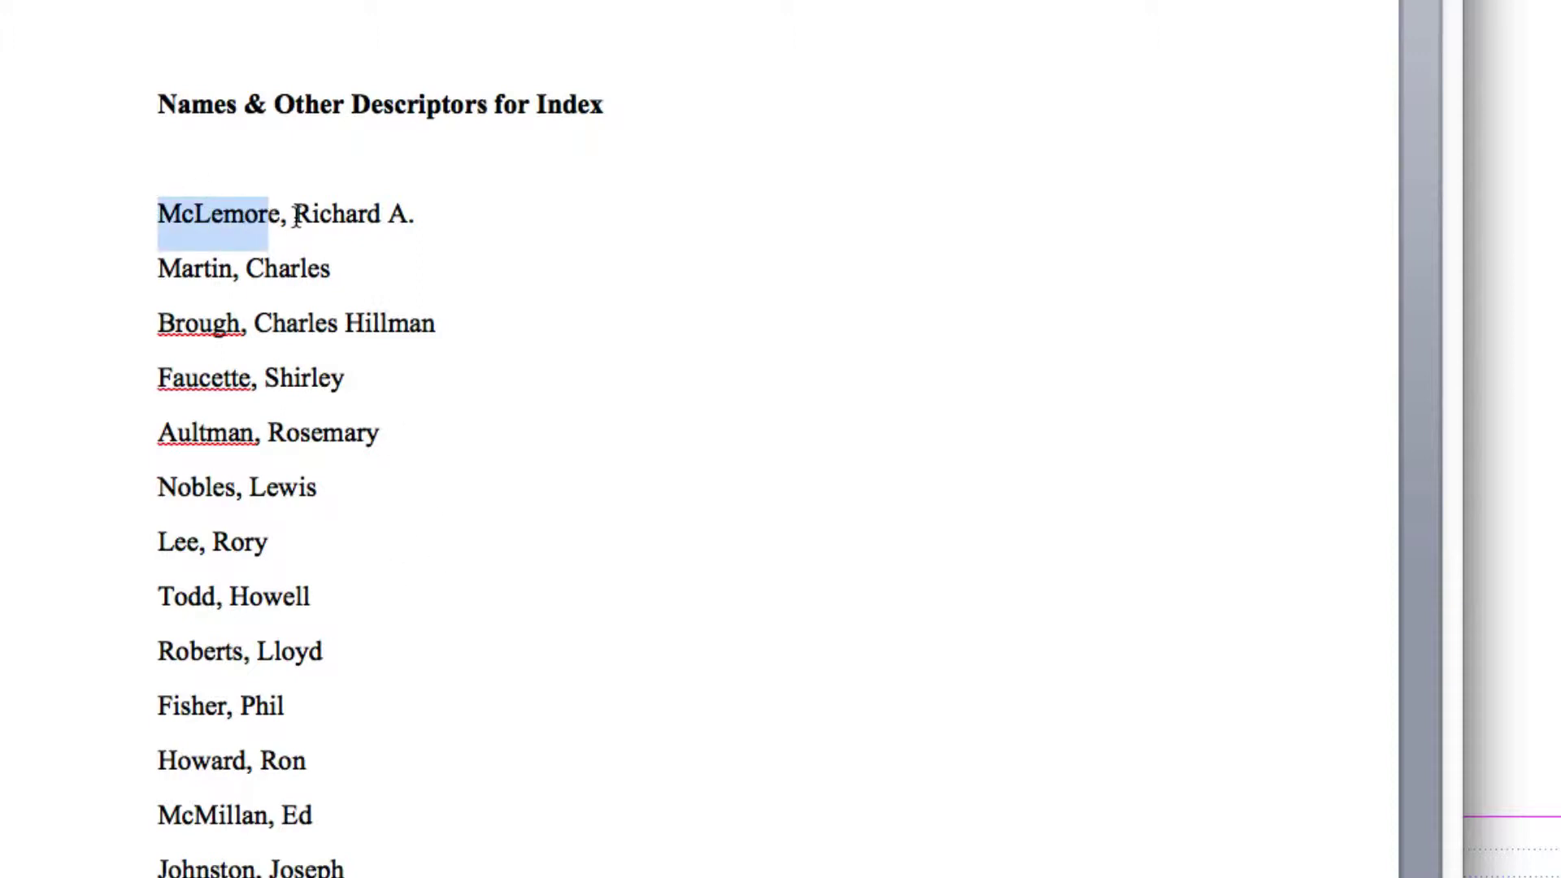
pyautogui.click(355, 215)
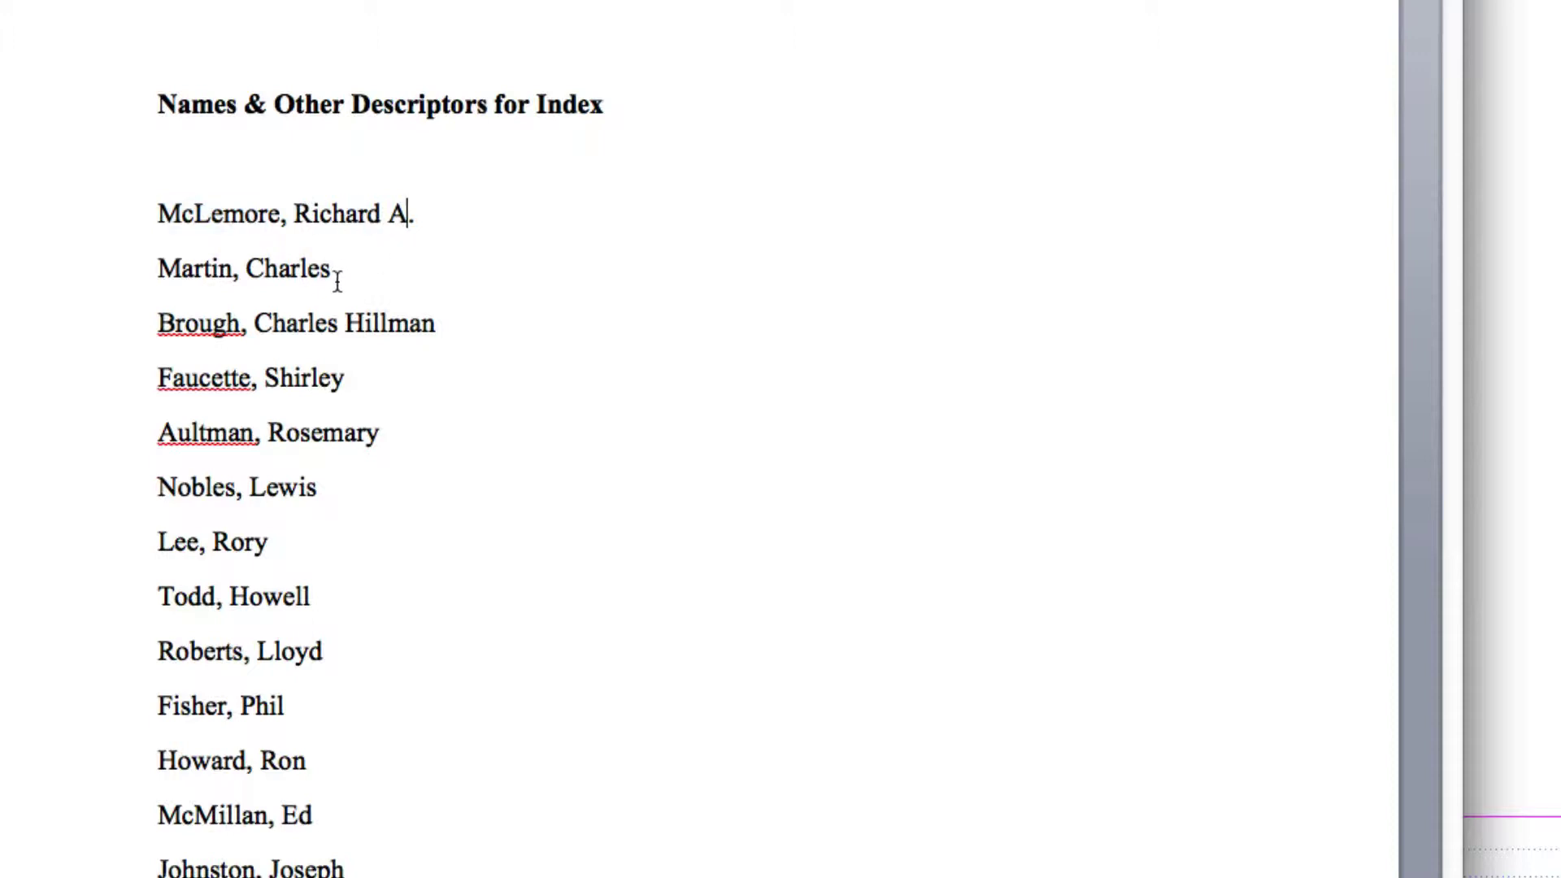
pyautogui.scroll(-1, 291, 317)
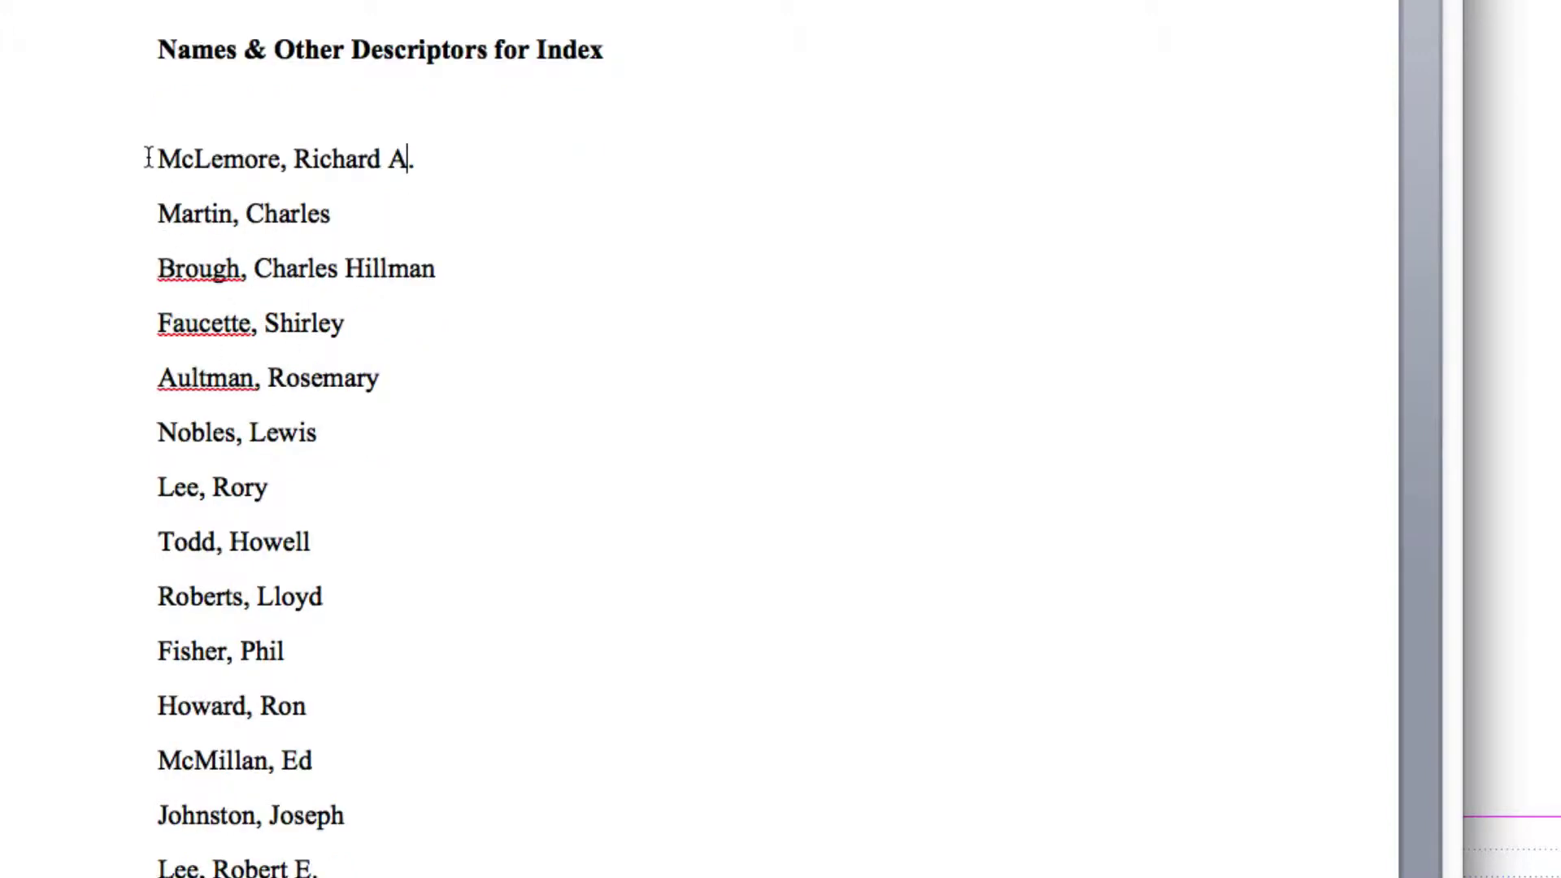
pyautogui.moveTo(147, 154); pyautogui.dragTo(415, 582)
pyautogui.click(420, 488)
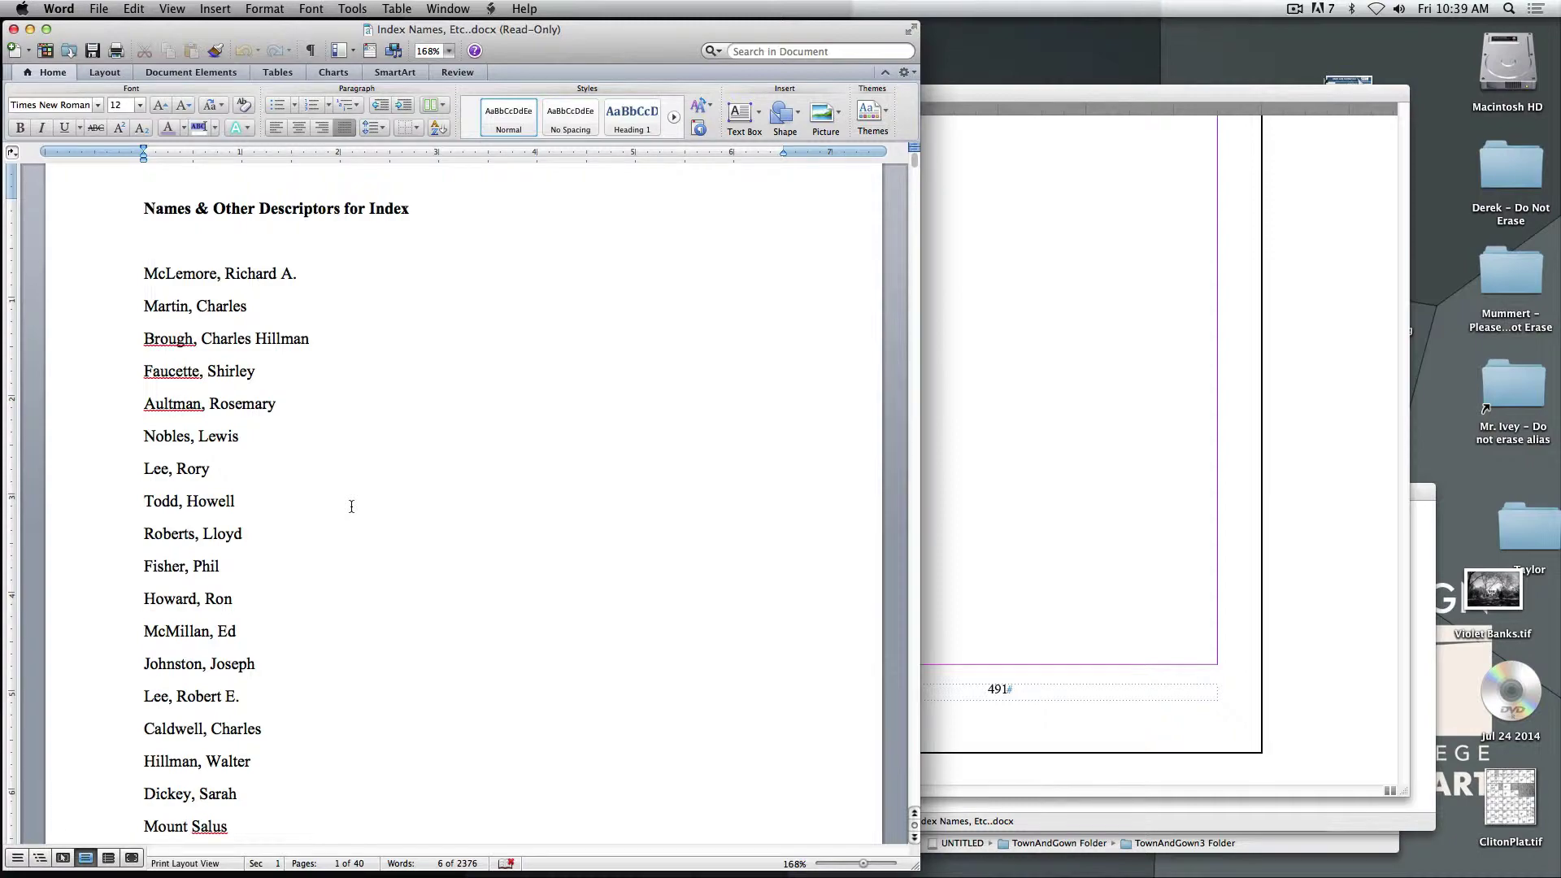
pyautogui.scroll(-20, 351, 505)
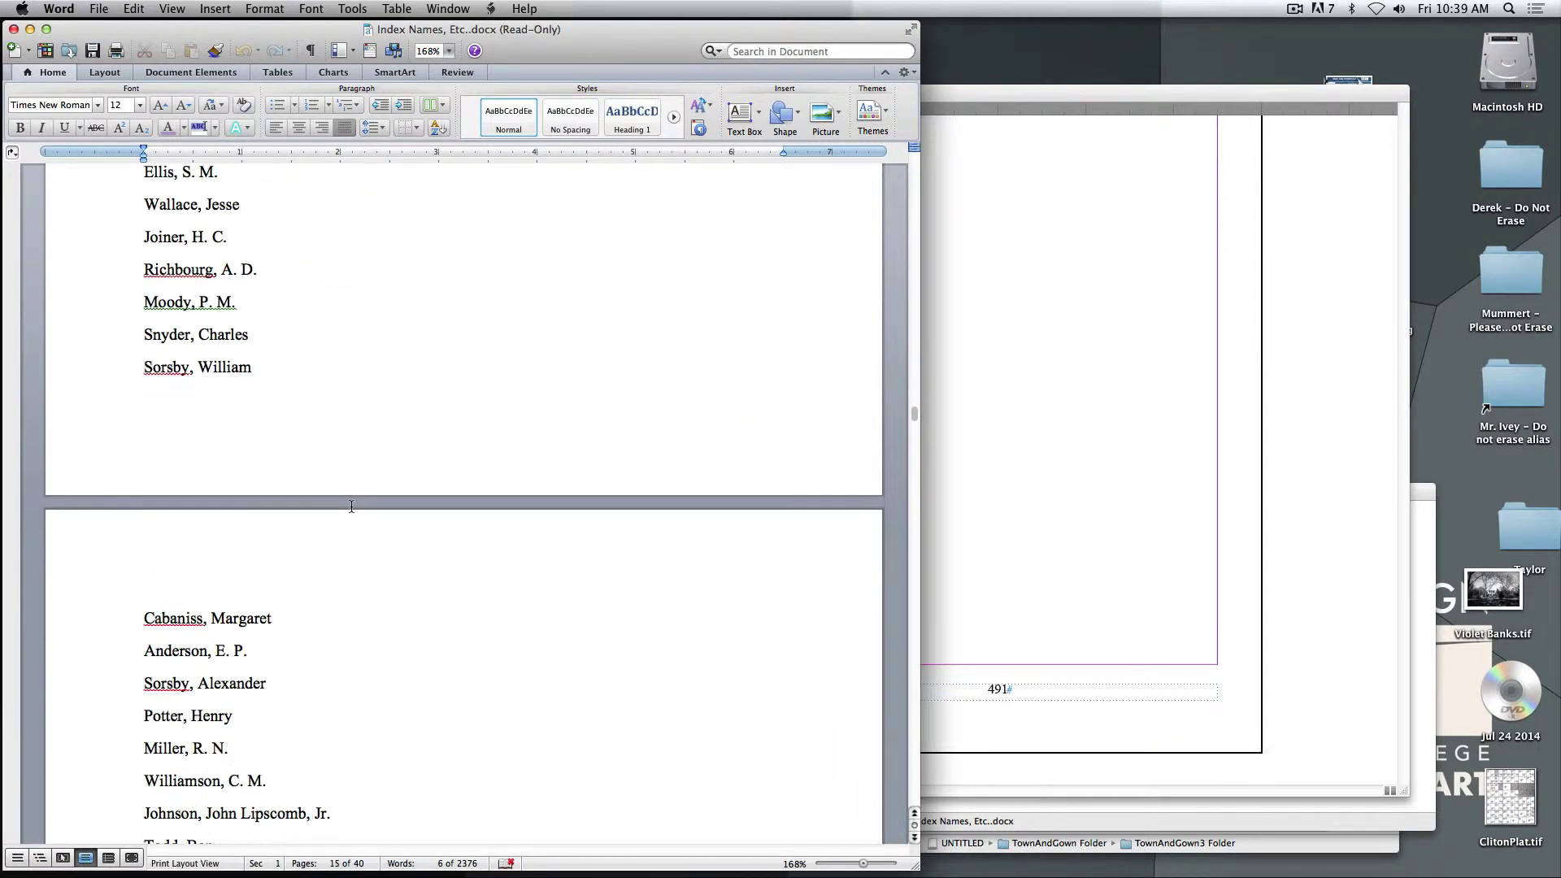
pyautogui.scroll(-20, 351, 505)
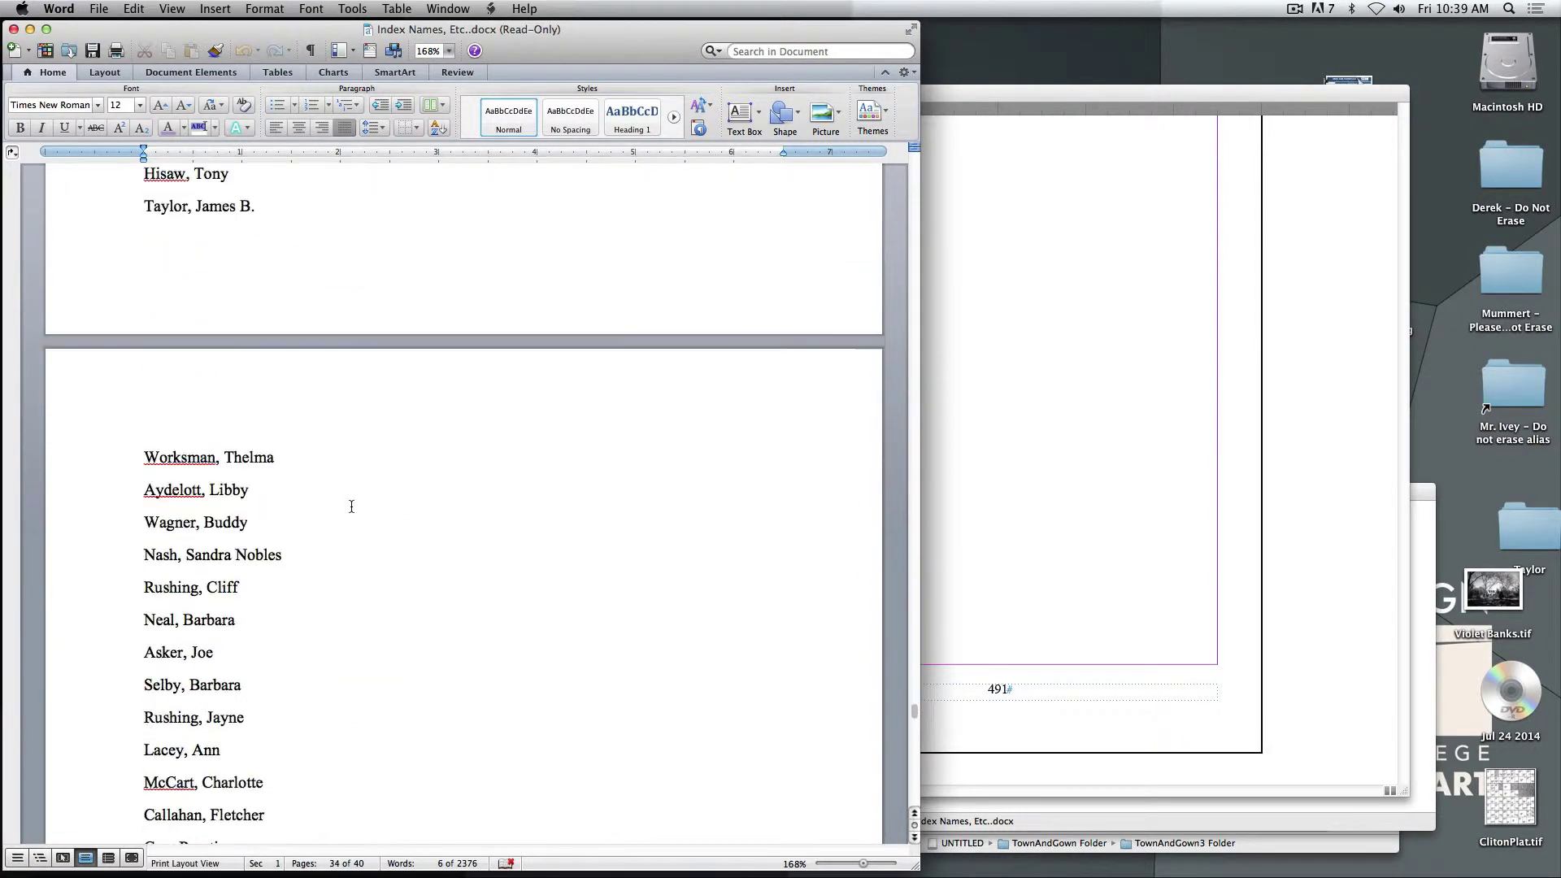
pyautogui.scroll(-15, 351, 506)
pyautogui.keyDown('shift'); pyautogui.click(280, 361); pyautogui.keyUp('shift')
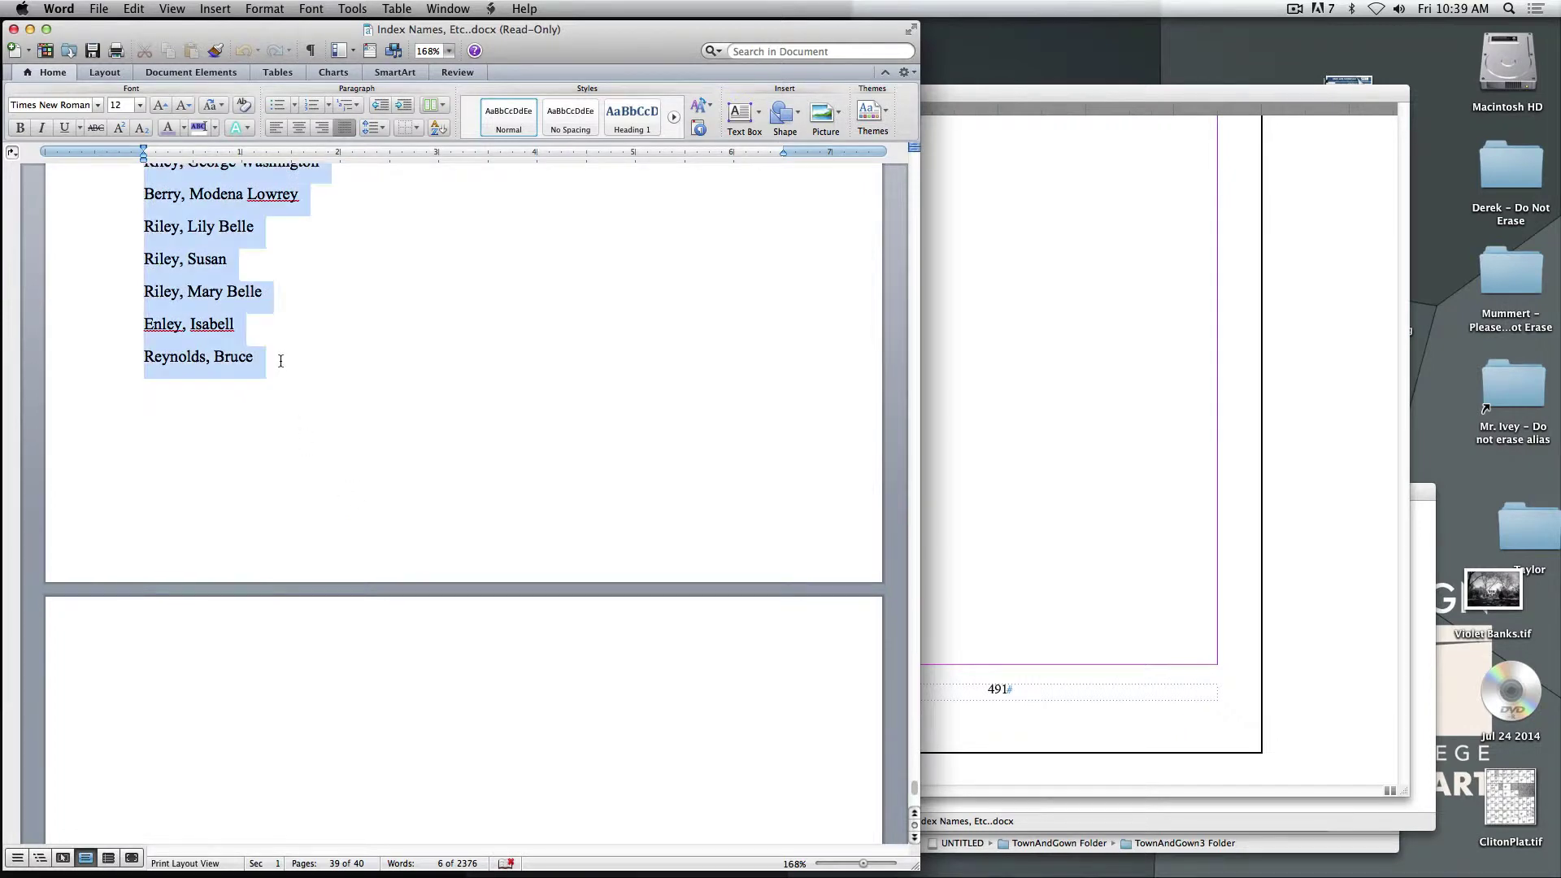
# - Sort the selected names by paragraphs as text, ascending, so the list ends with York, Lafayette
pyautogui.click(416, 9)
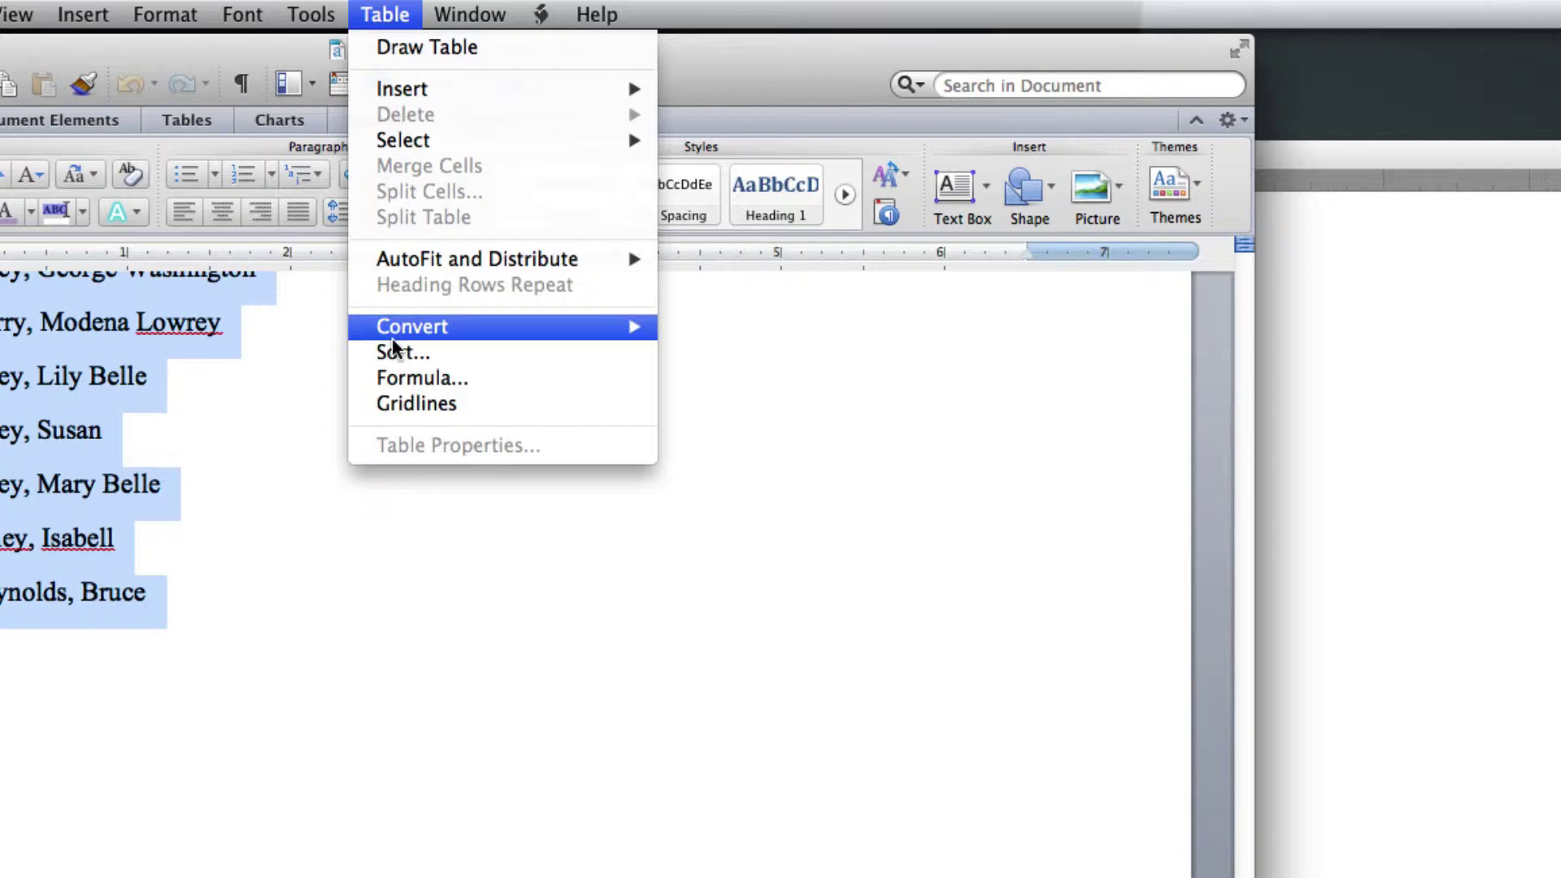
pyautogui.click(396, 356)
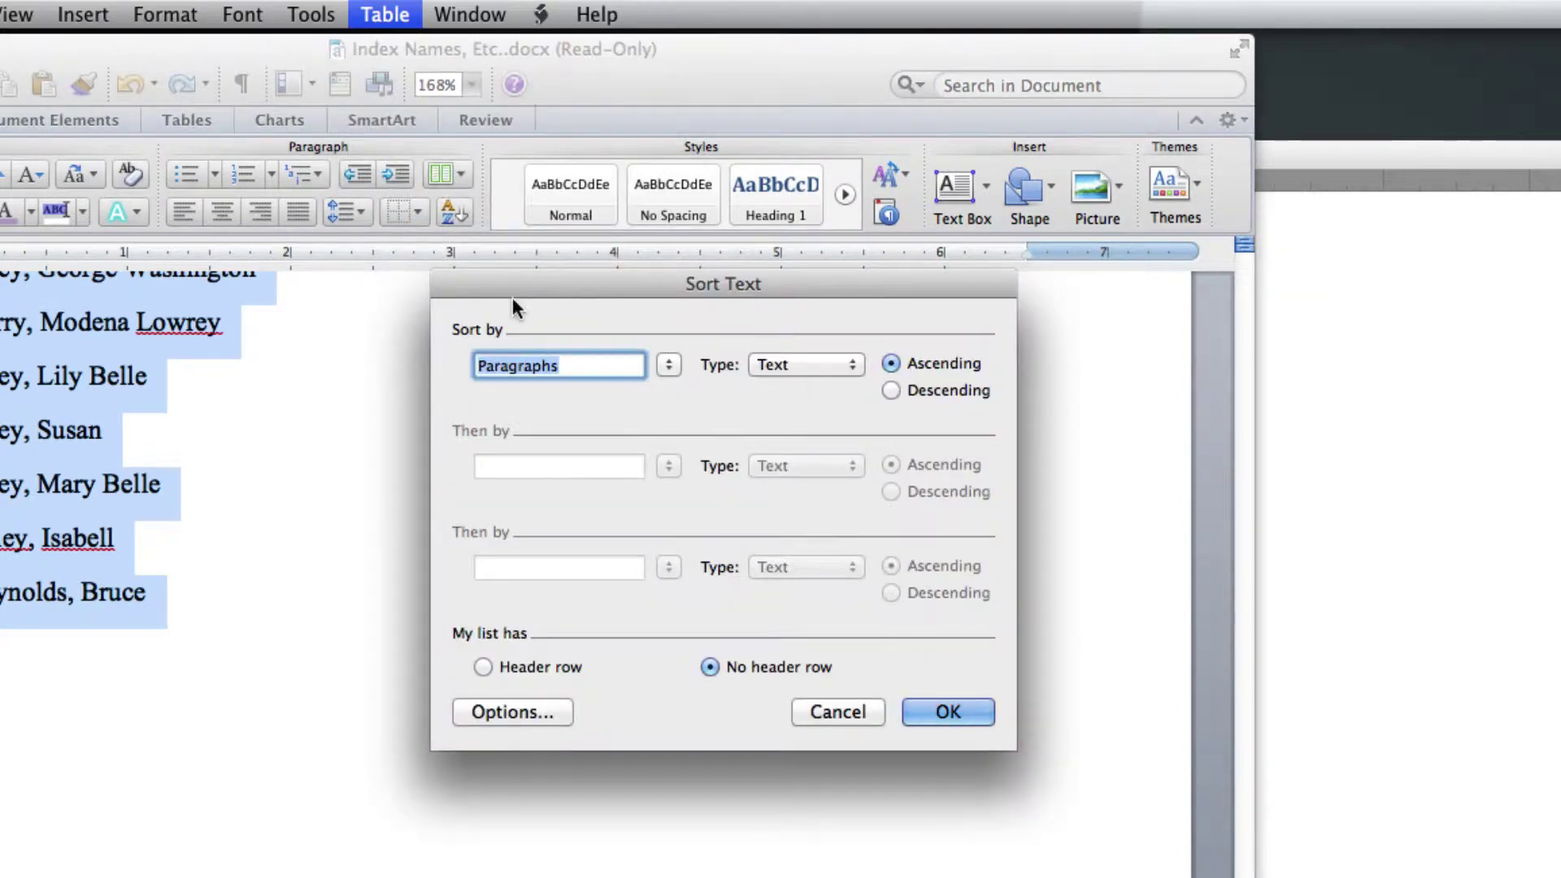
pyautogui.moveTo(517, 280); pyautogui.dragTo(478, 261)
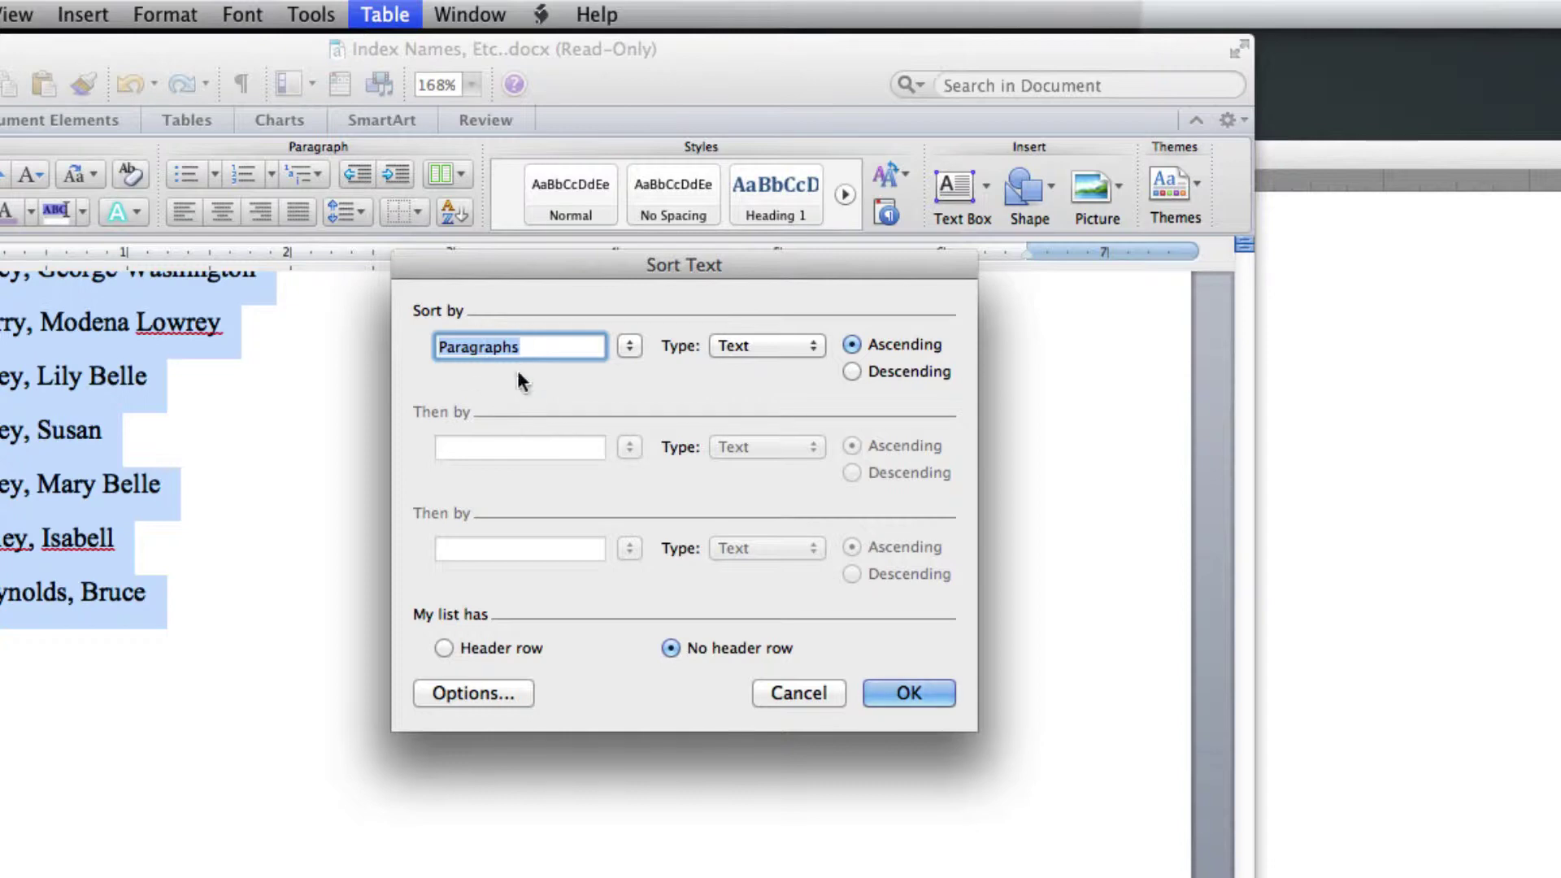
pyautogui.click(903, 693)
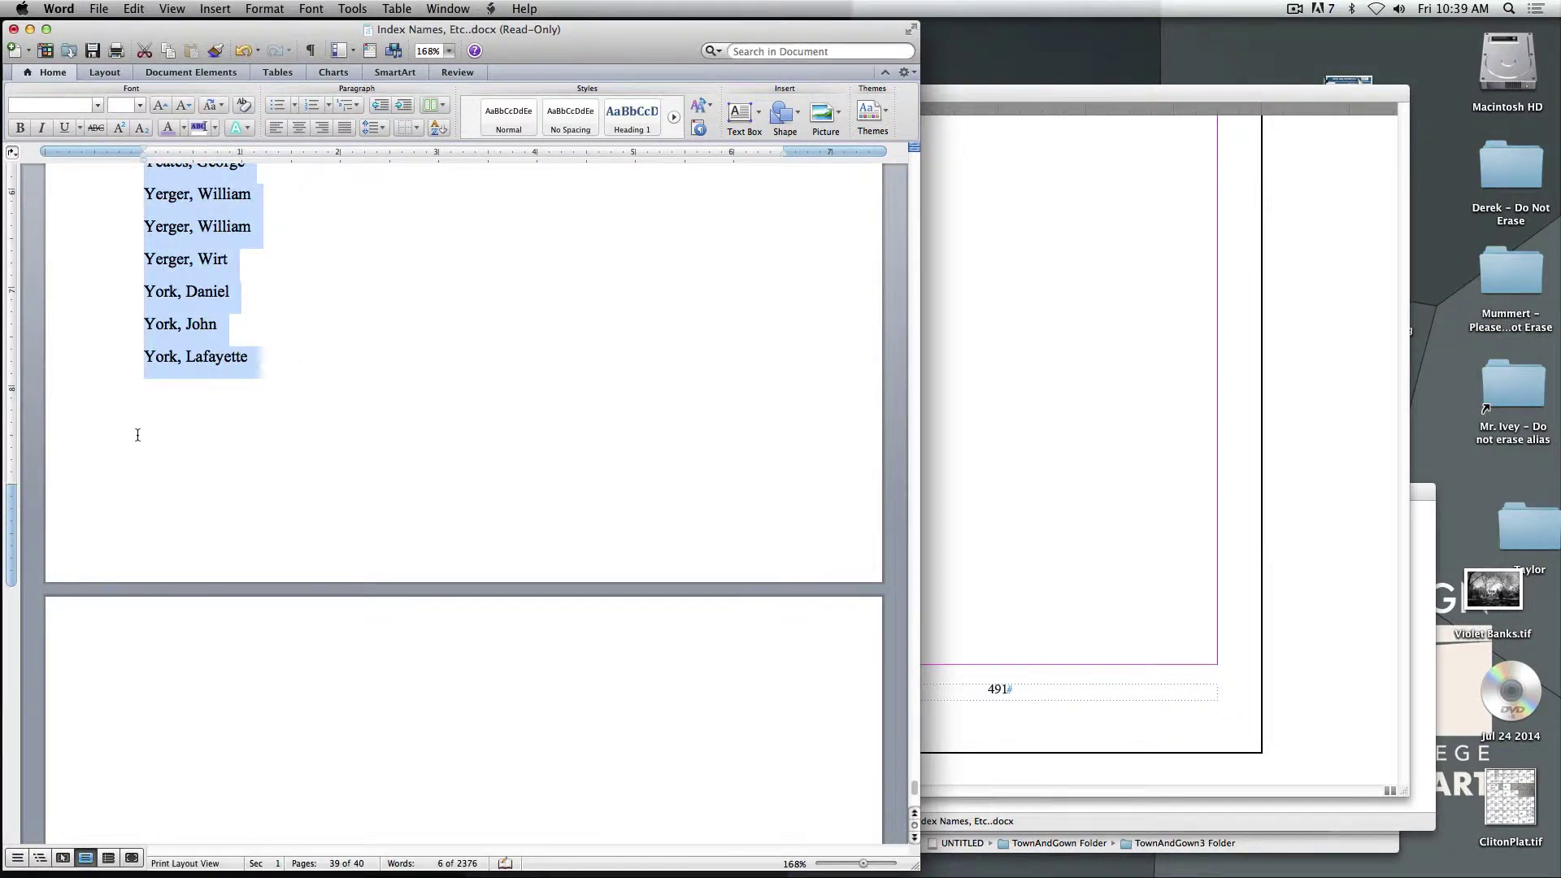
pyautogui.scroll(10, 139, 432)
pyautogui.click(163, 259)
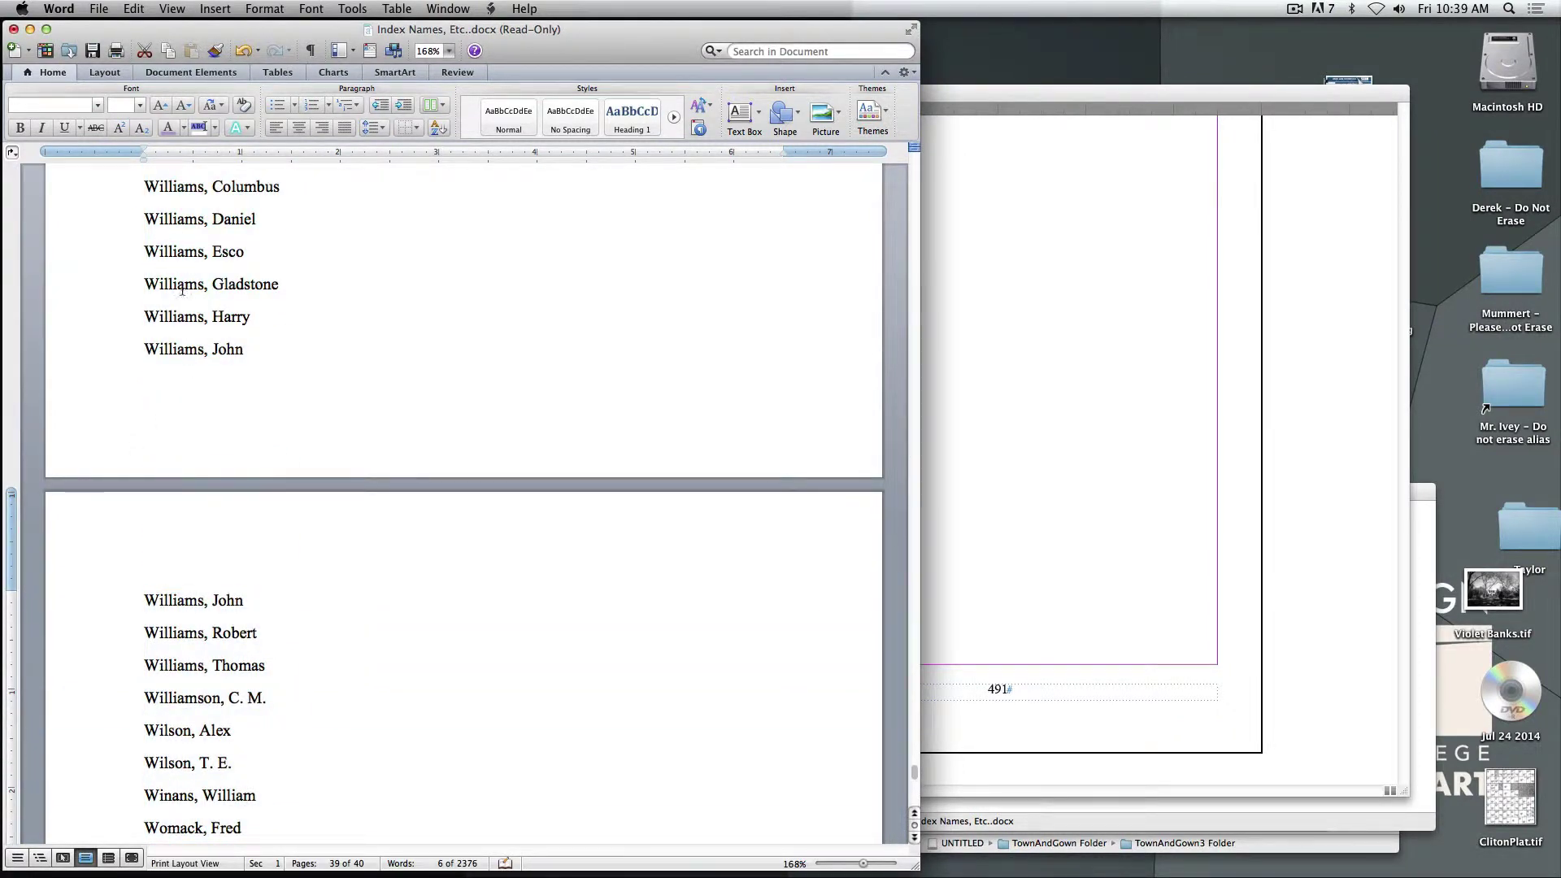
pyautogui.scroll(-10, 202, 447)
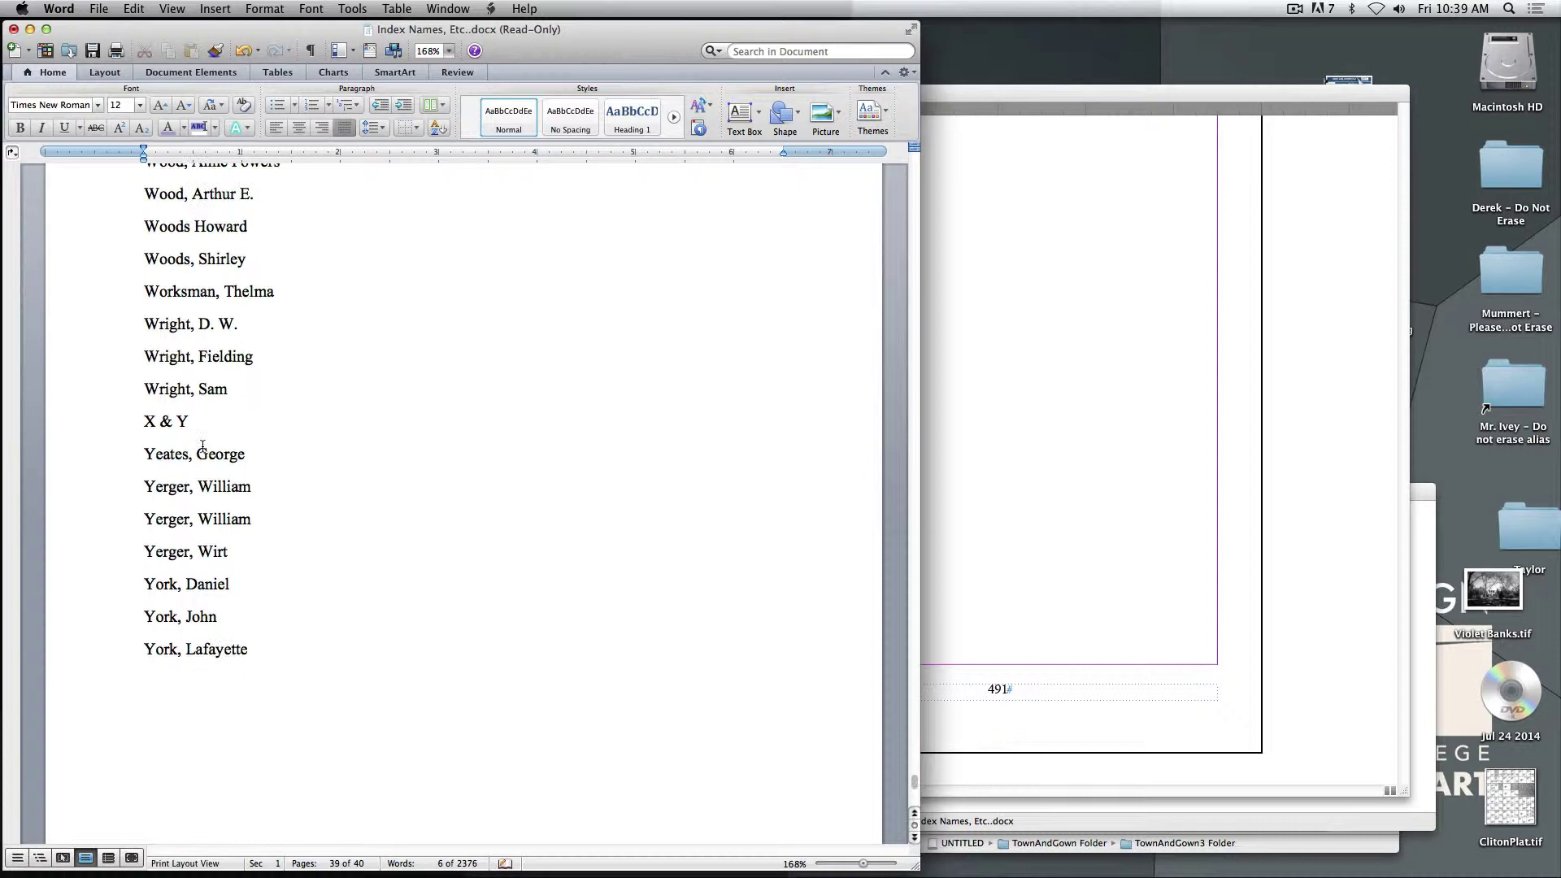
pyautogui.scroll(-2, 202, 447)
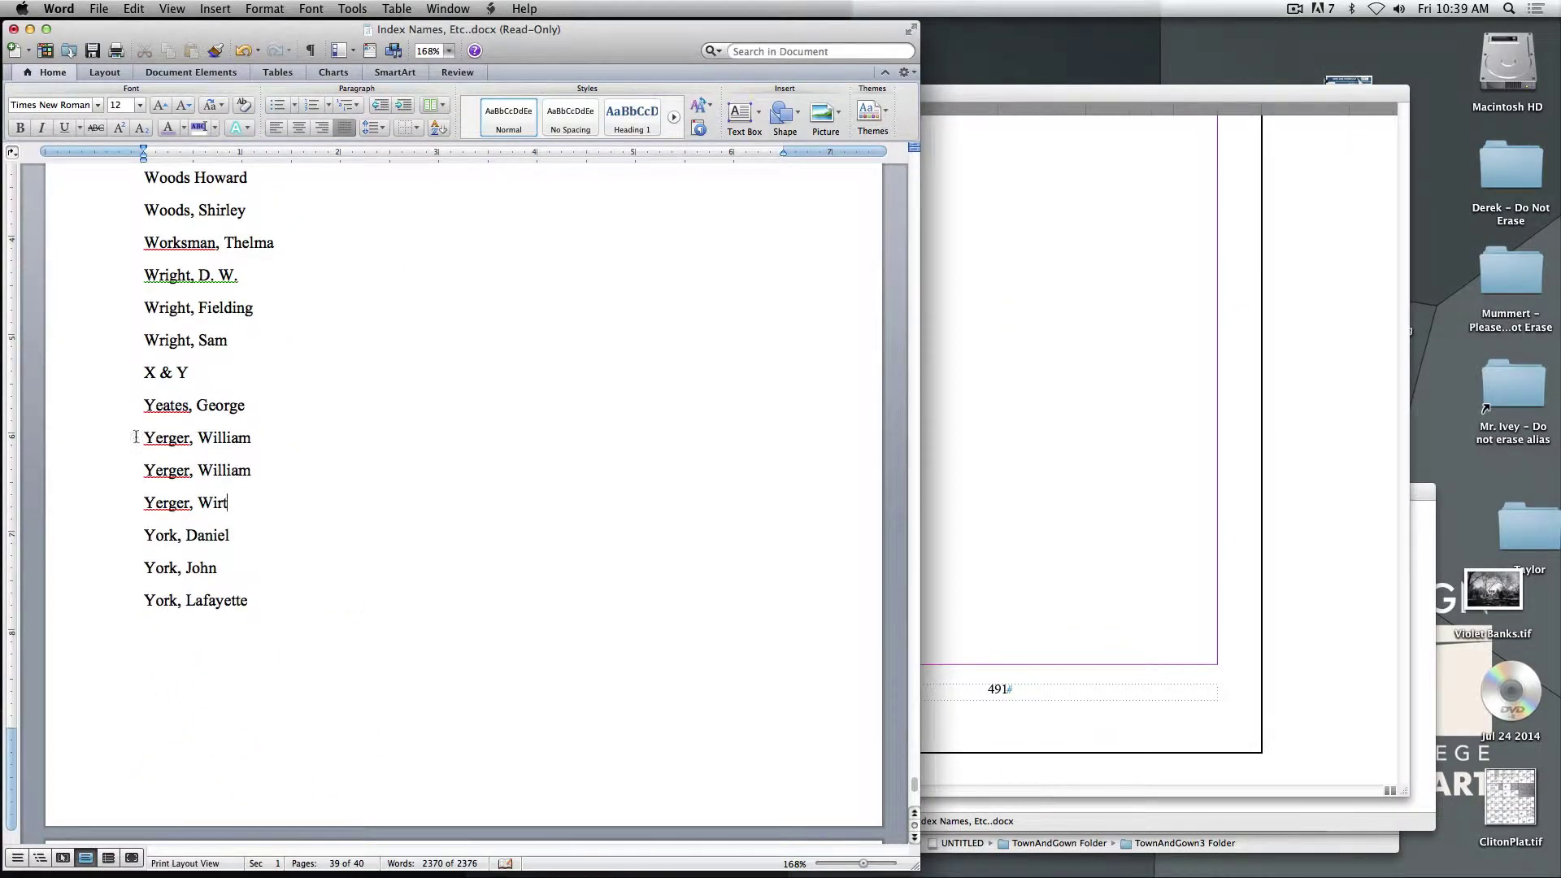
pyautogui.scroll(15, 161, 413)
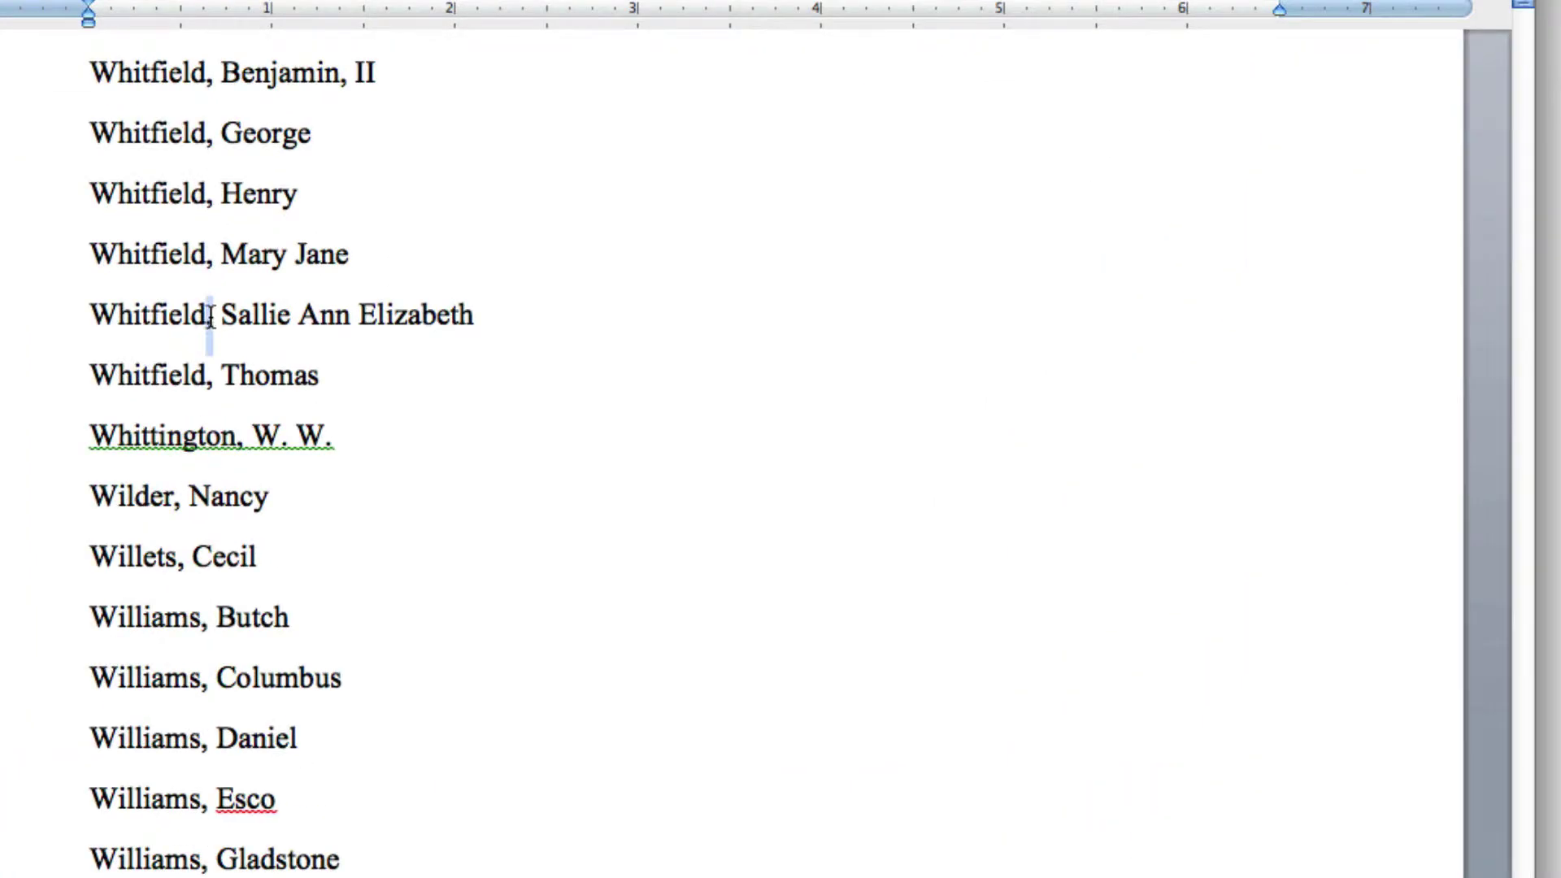
pyautogui.moveTo(208, 317); pyautogui.dragTo(215, 316)
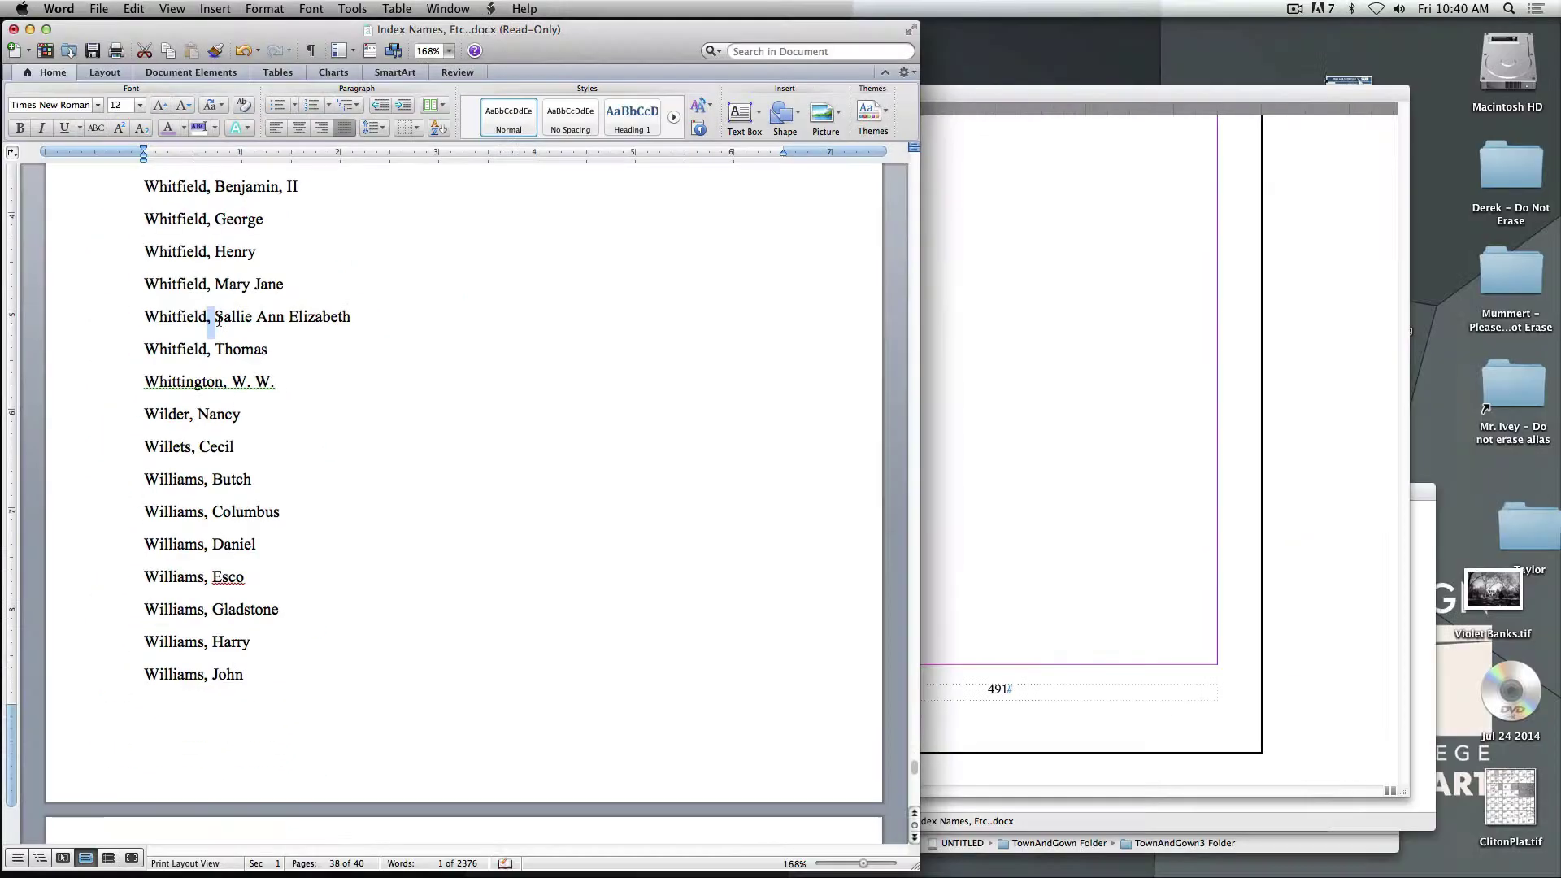
# - Replace all 1053 commas in the name list with tab characters (^t)
pyautogui.click(422, 276)
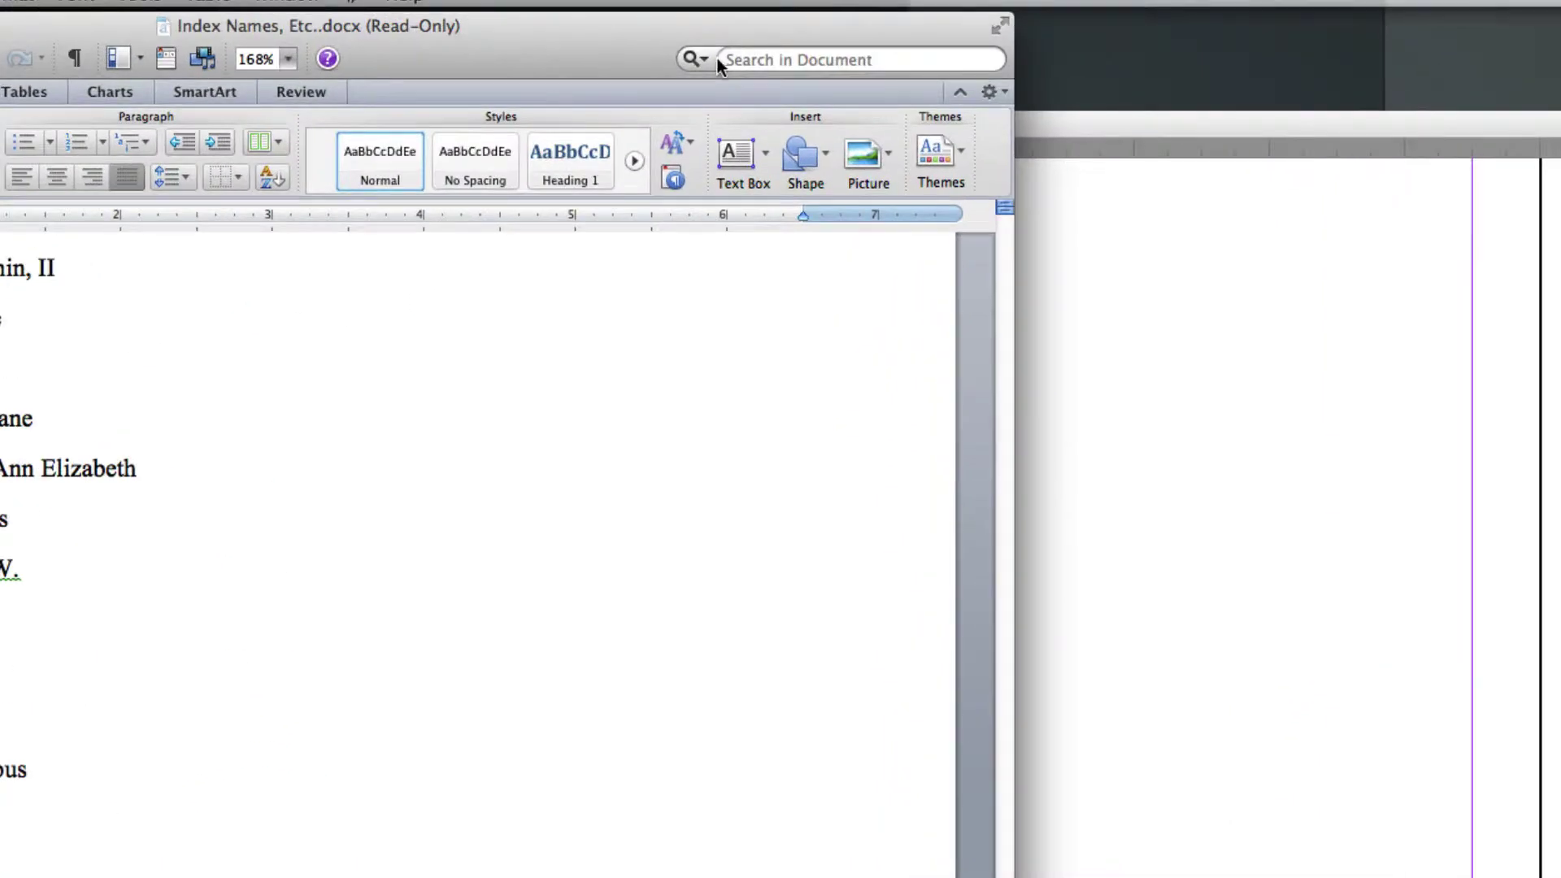
pyautogui.click(719, 53)
pyautogui.click(736, 112)
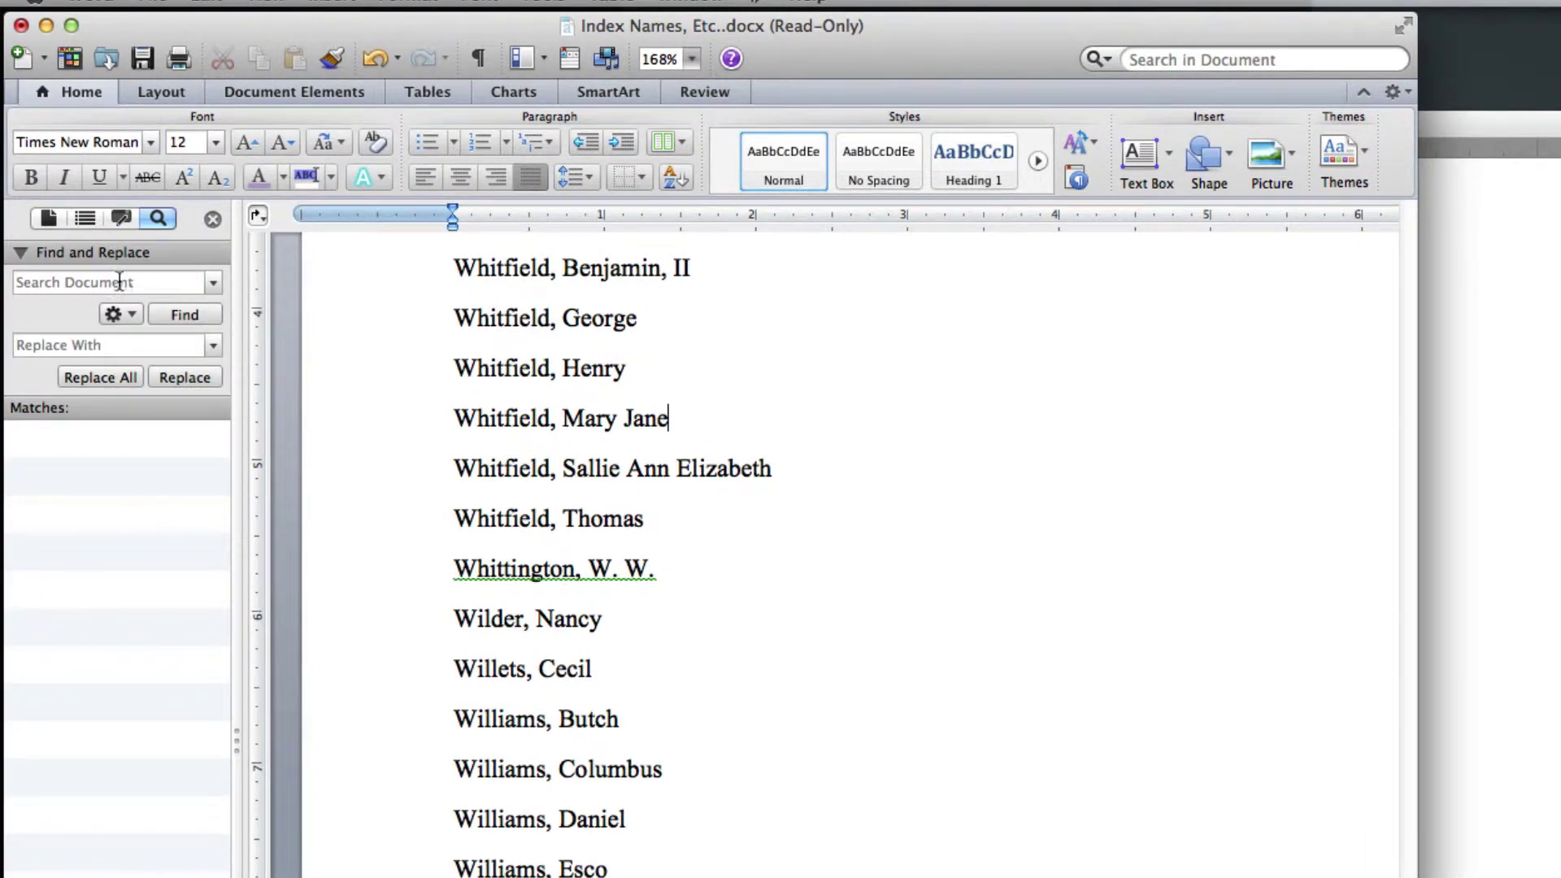
pyautogui.click(119, 281)
pyautogui.write(',')
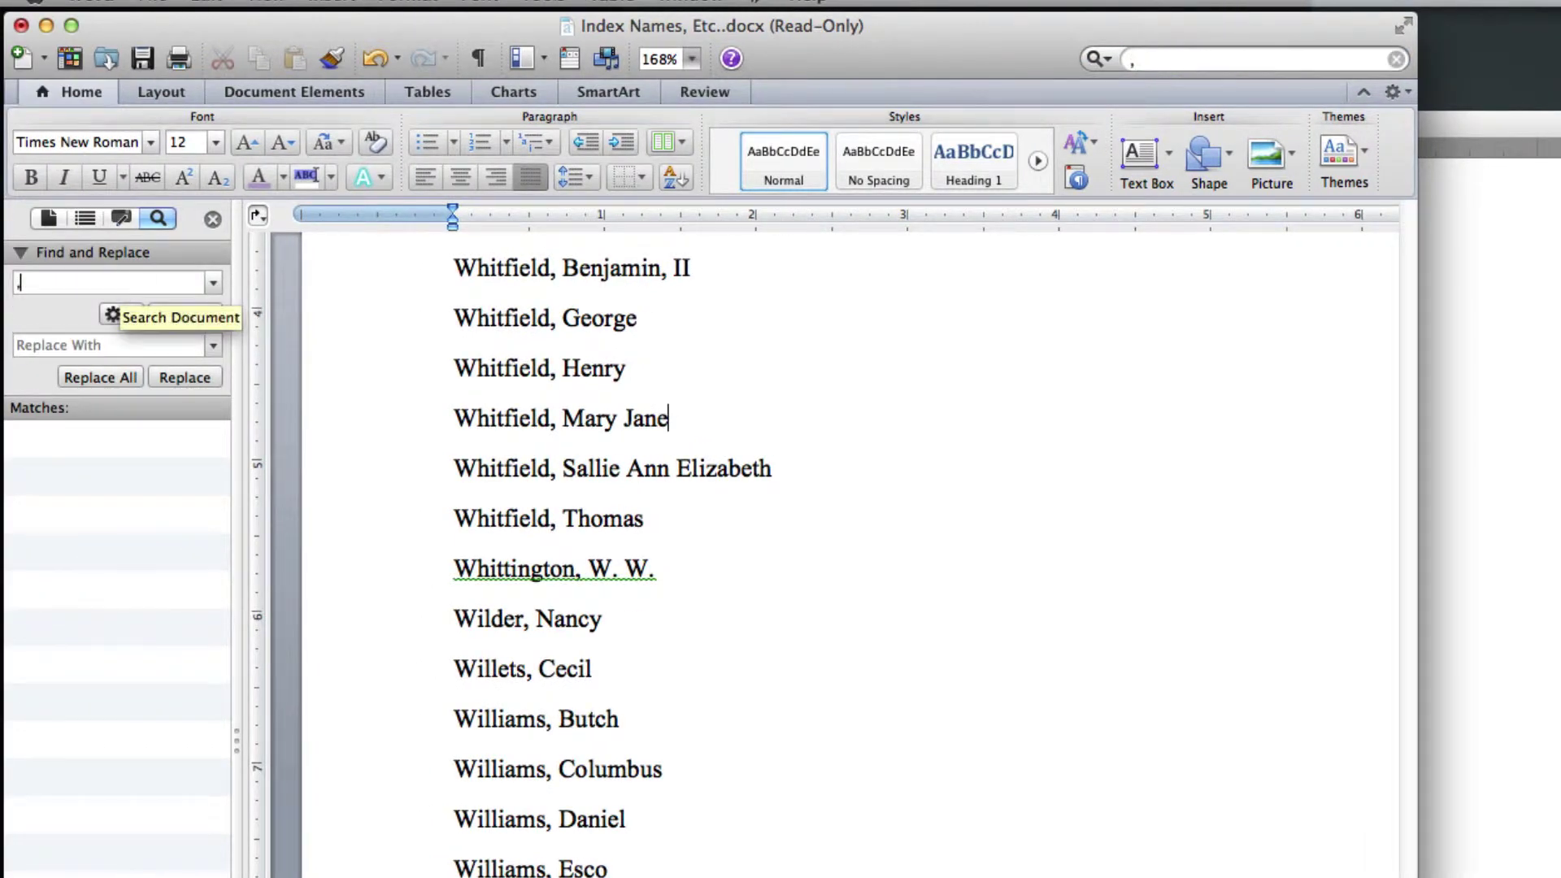
pyautogui.press('Return')
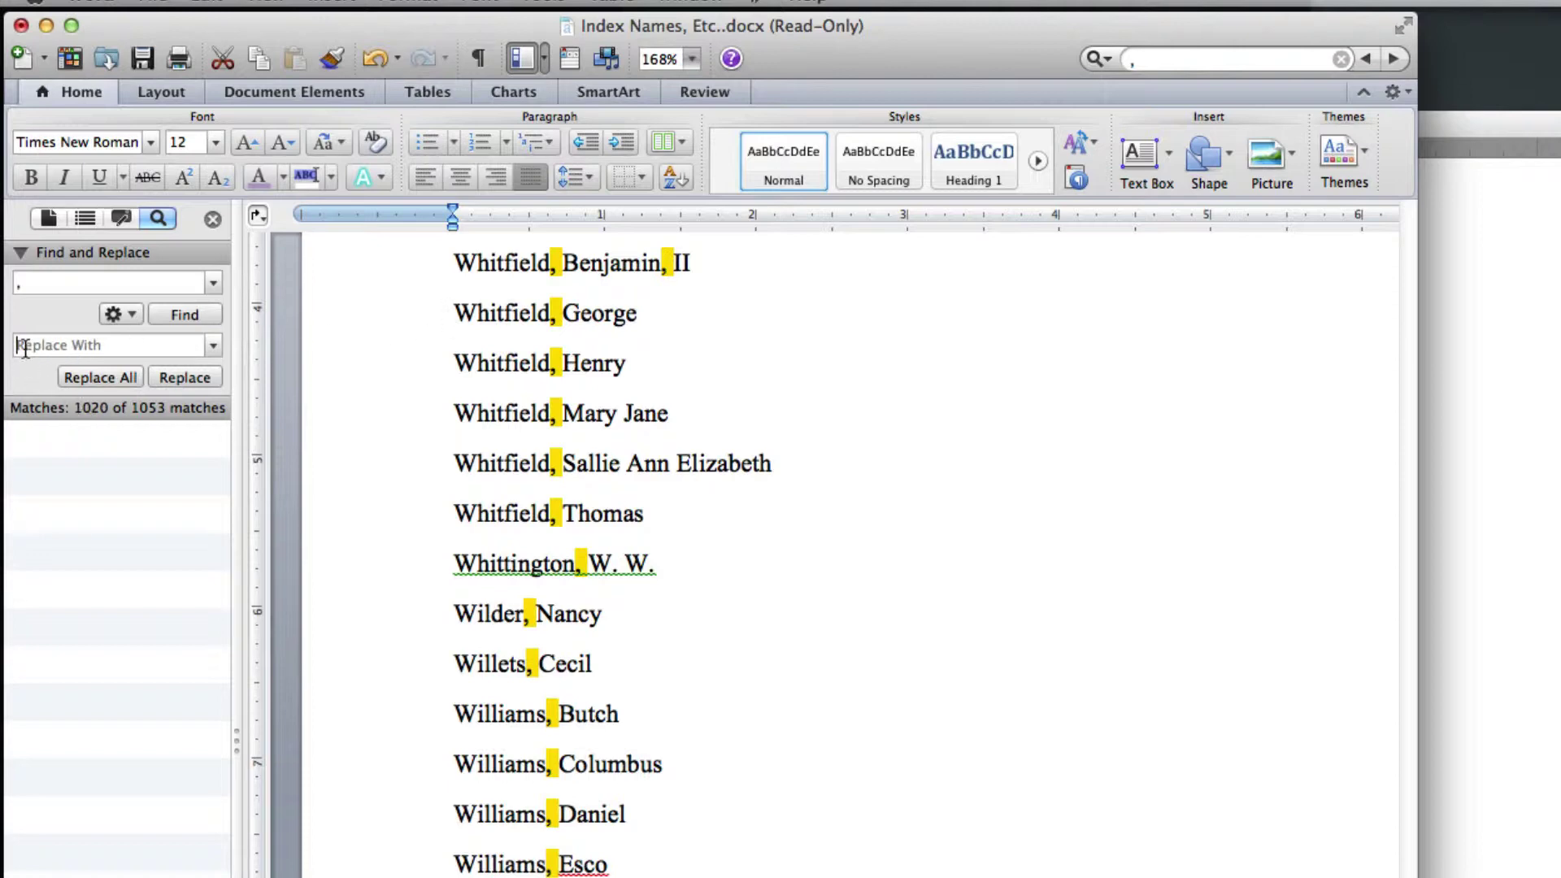
pyautogui.click(215, 346)
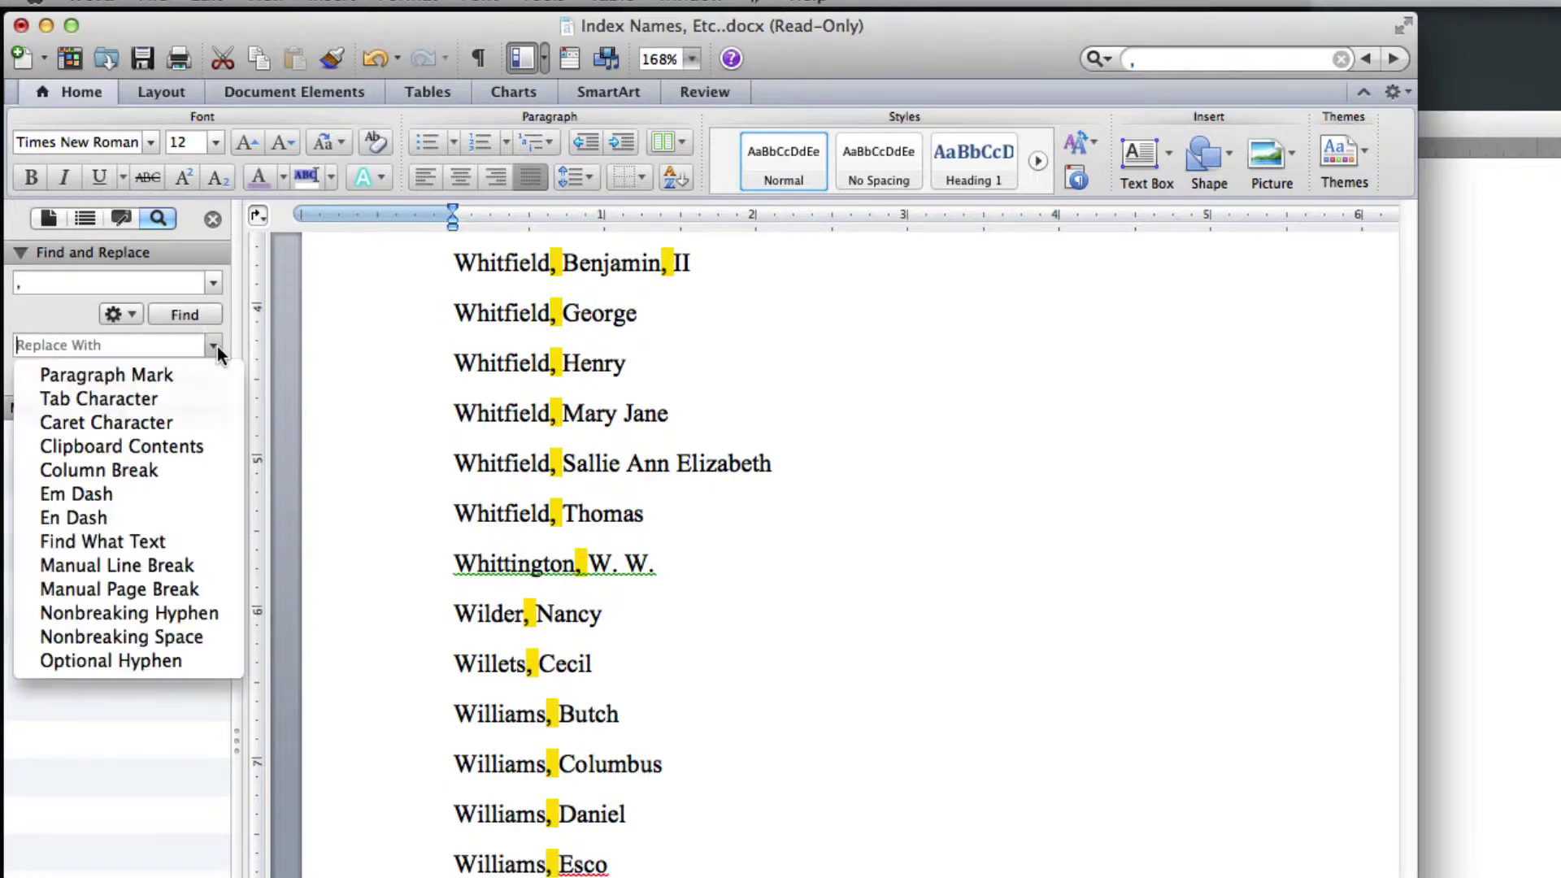
pyautogui.click(135, 400)
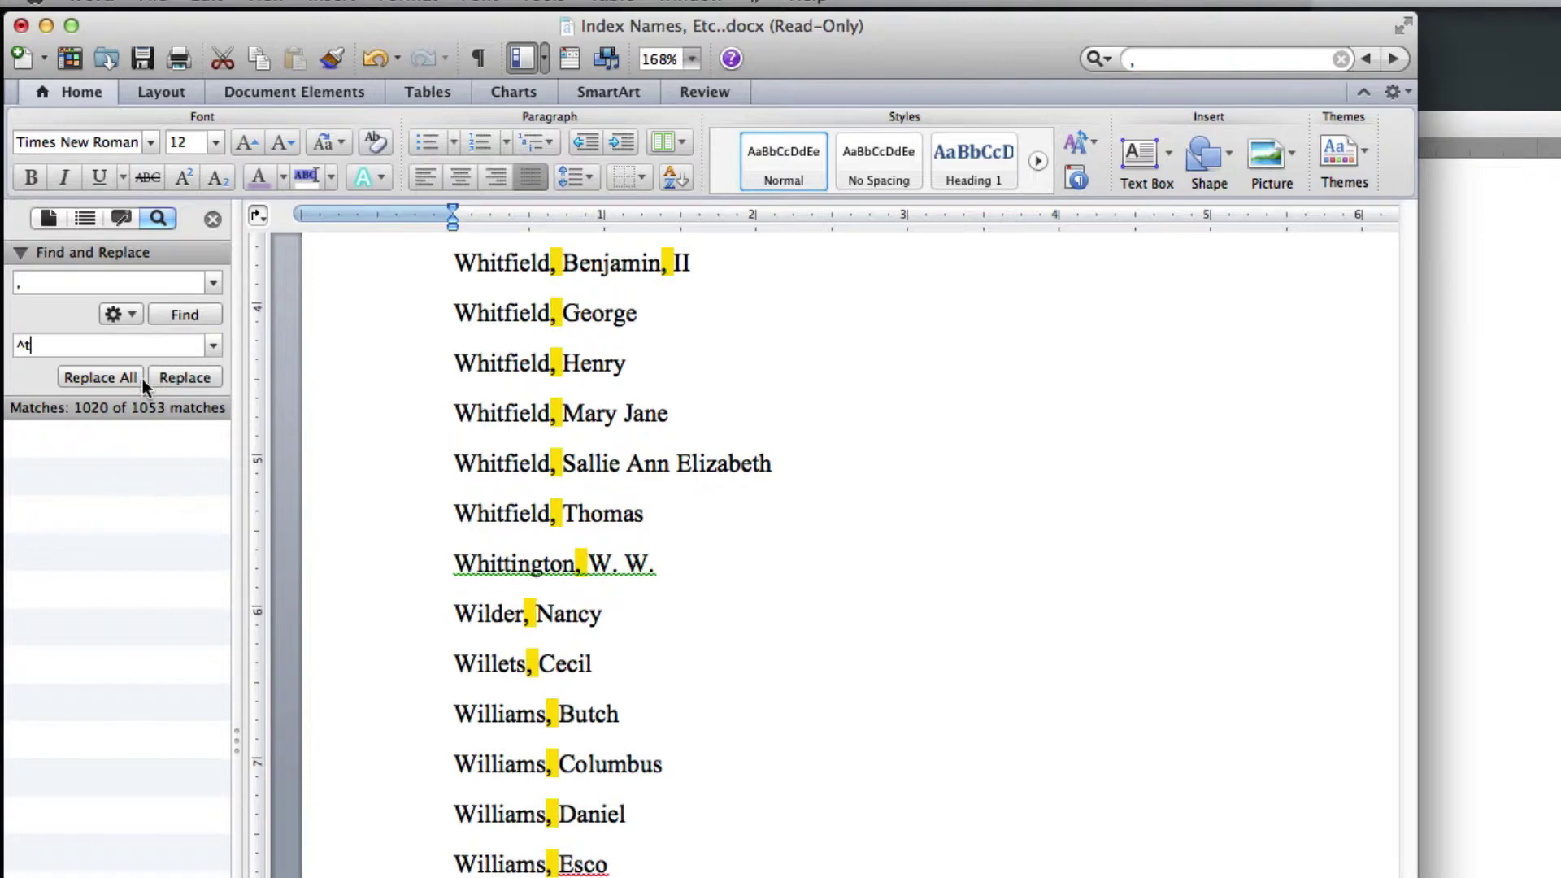
pyautogui.click(85, 375)
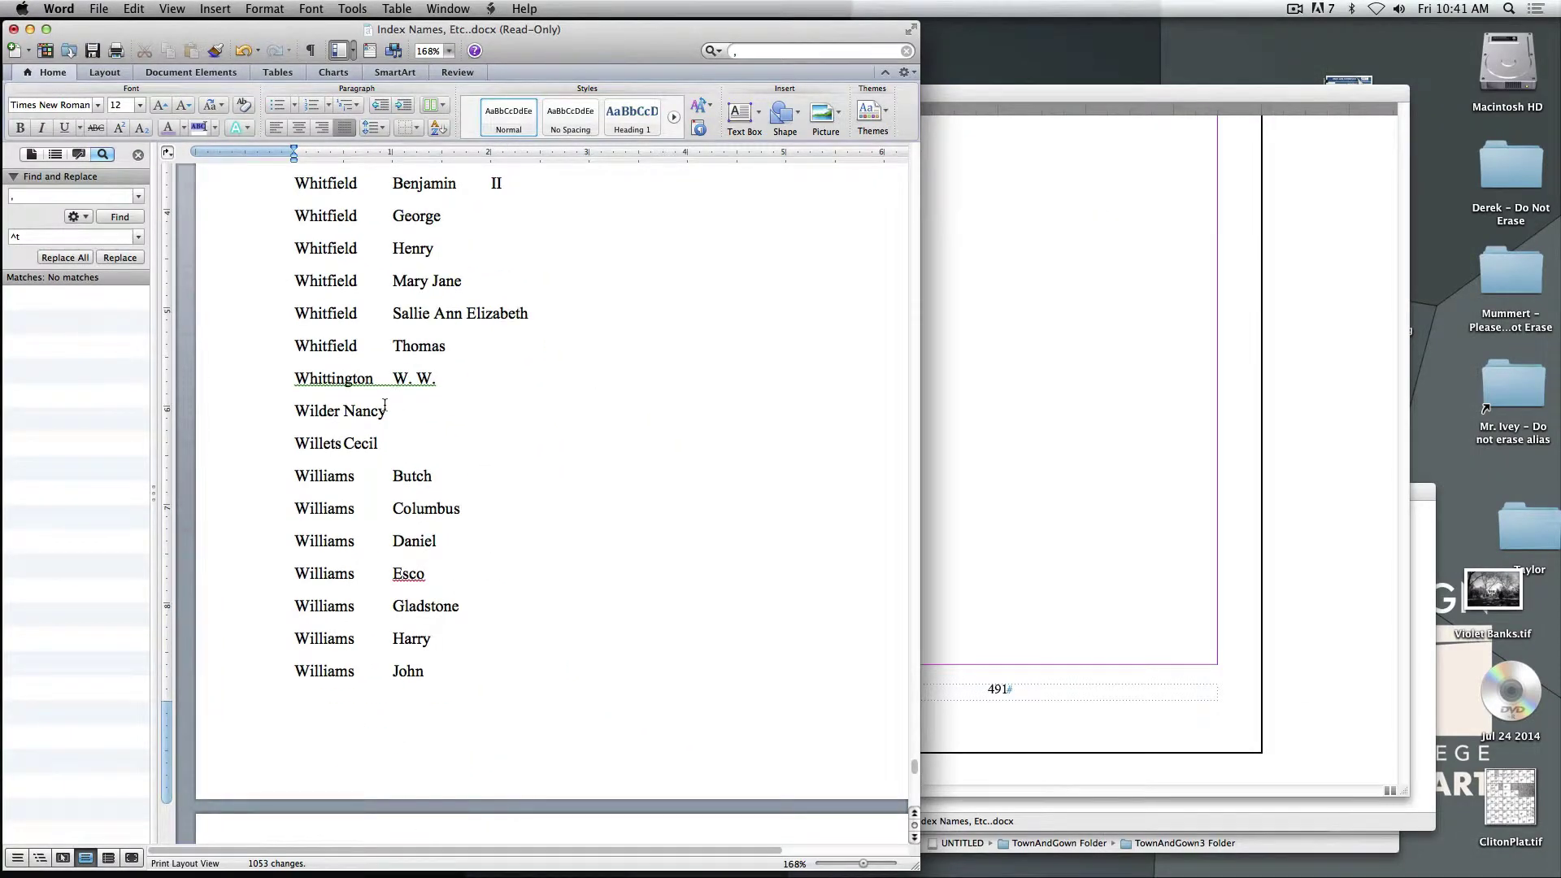
pyautogui.scroll(-20, 416, 392)
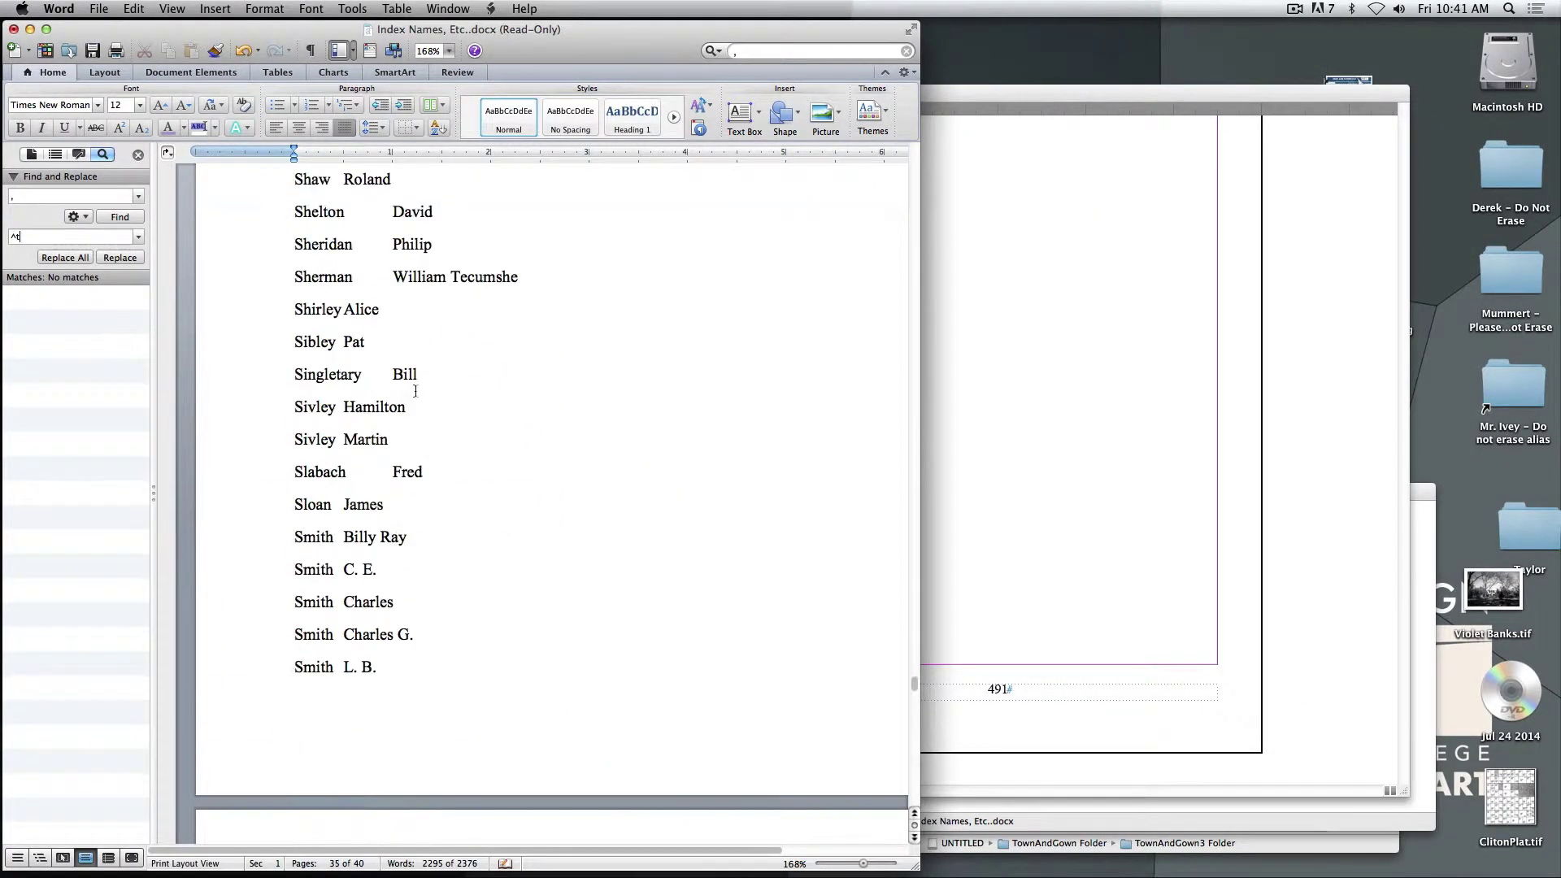
pyautogui.scroll(10, 414, 396)
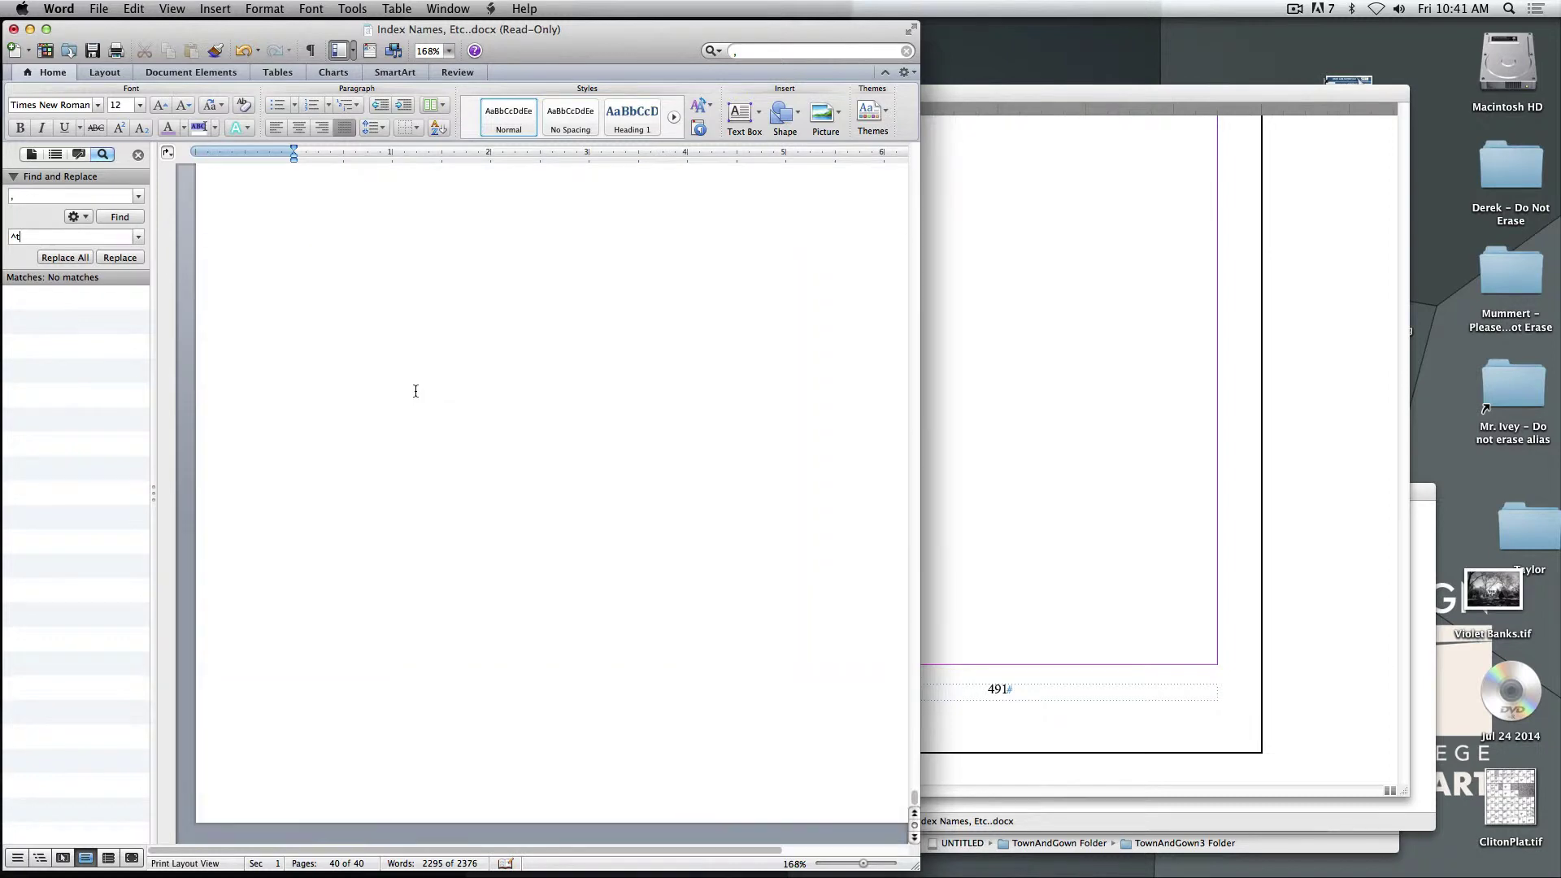
pyautogui.scroll(-5, 415, 392)
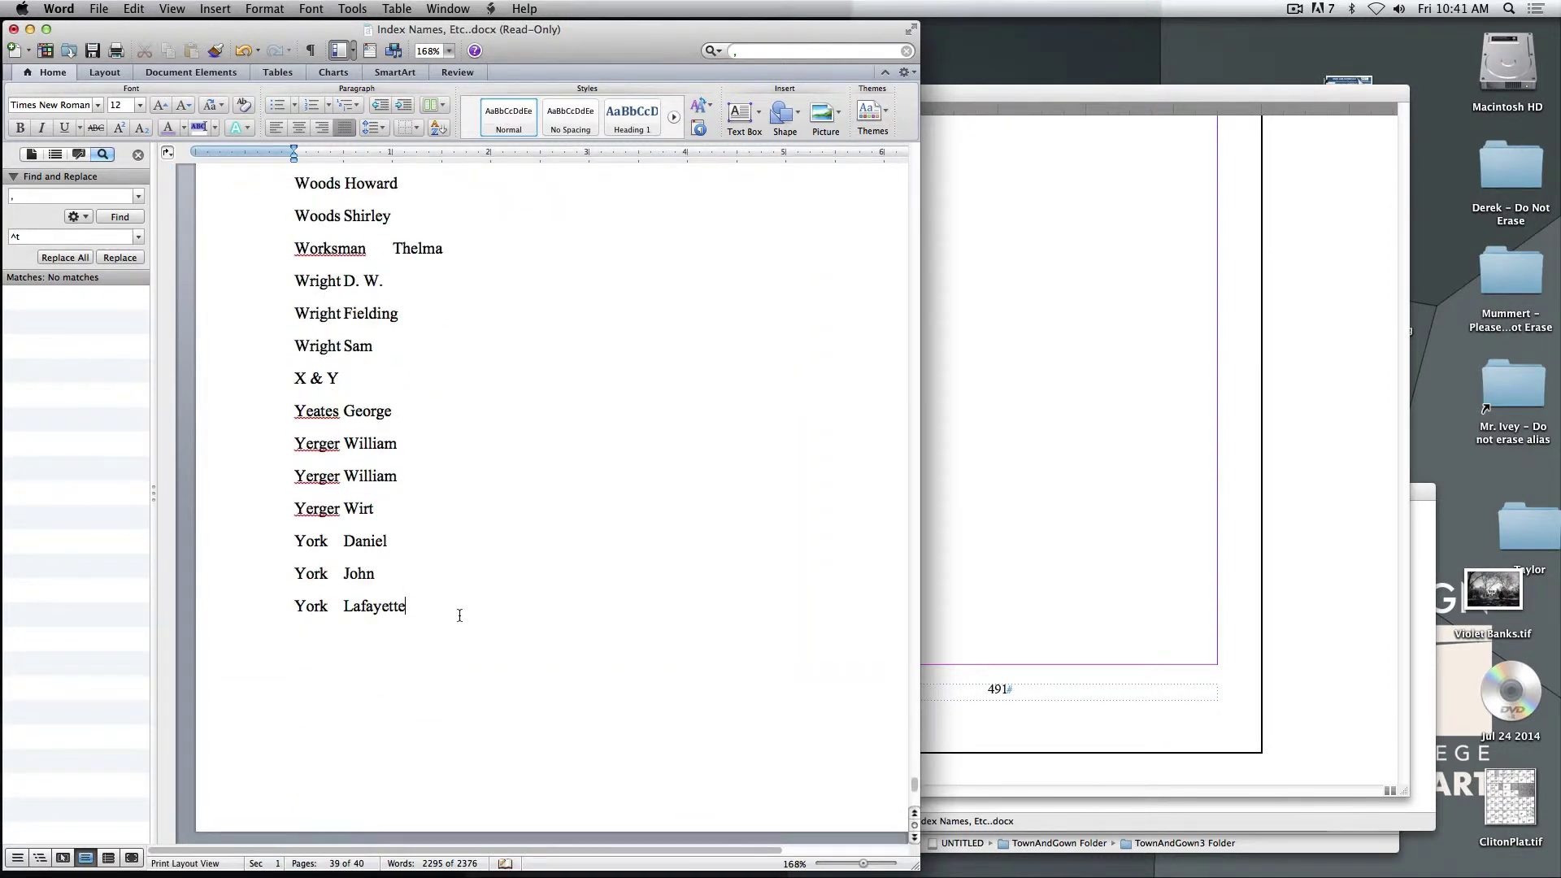
pyautogui.scroll(20, 459, 615)
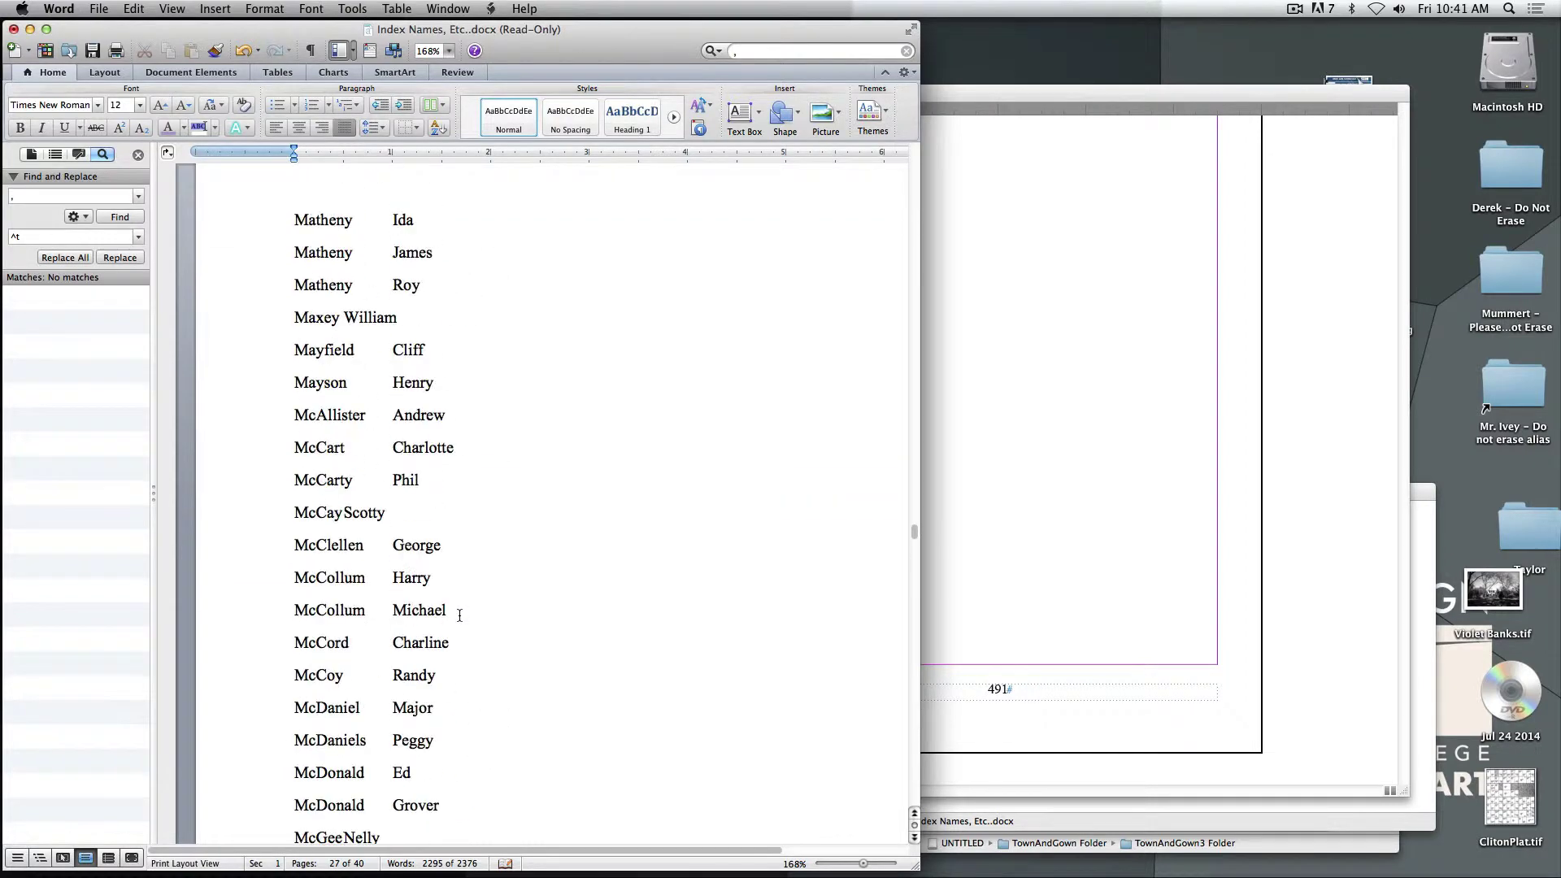
pyautogui.scroll(15, 459, 616)
pyautogui.scroll(20, 460, 615)
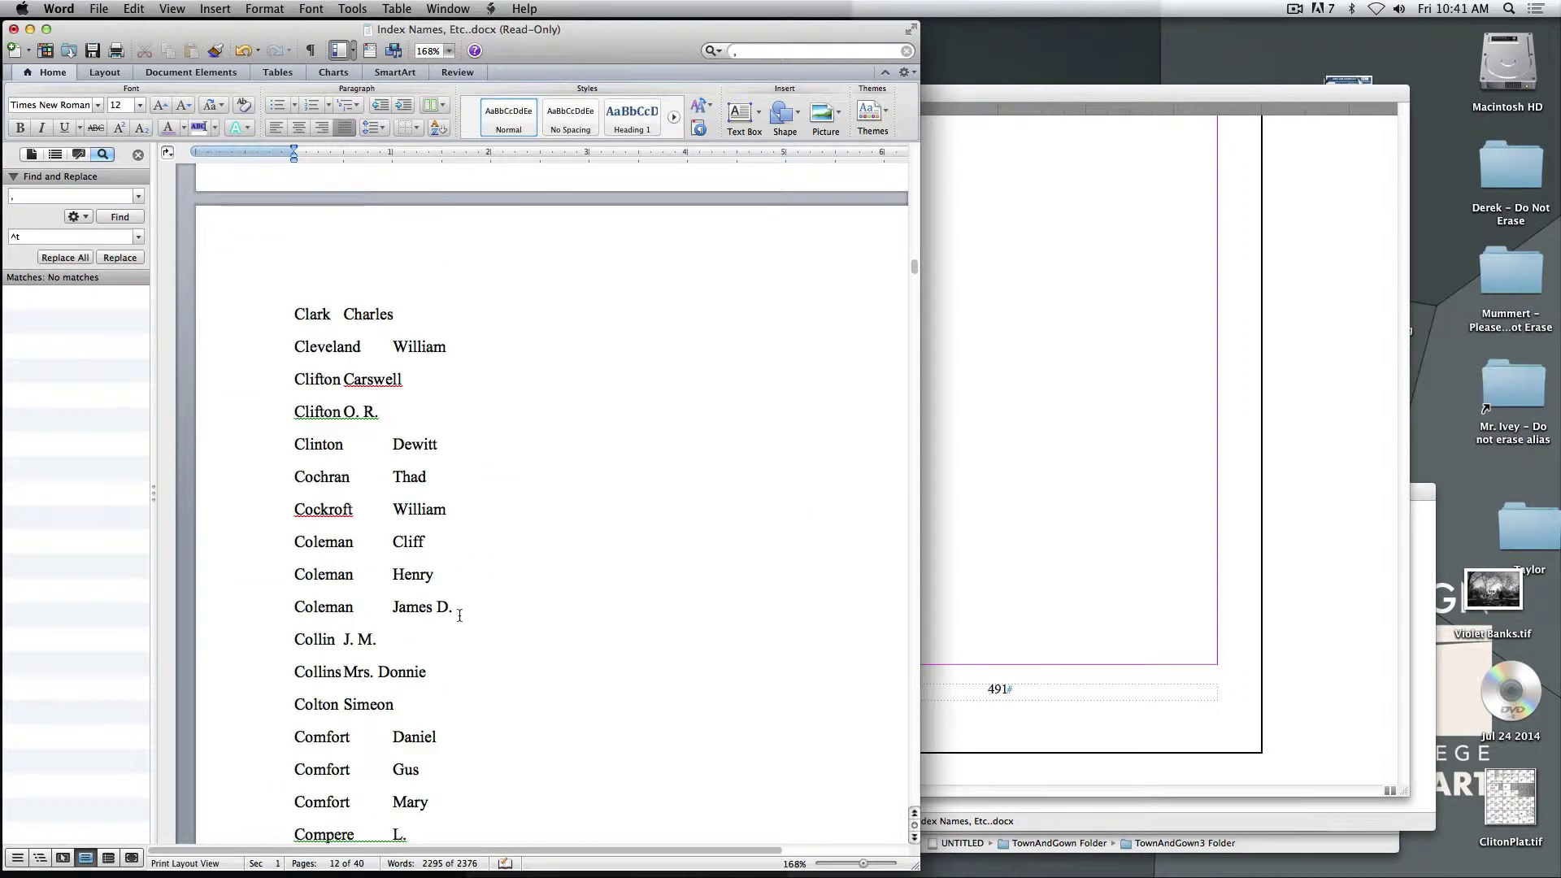
pyautogui.scroll(5, 459, 615)
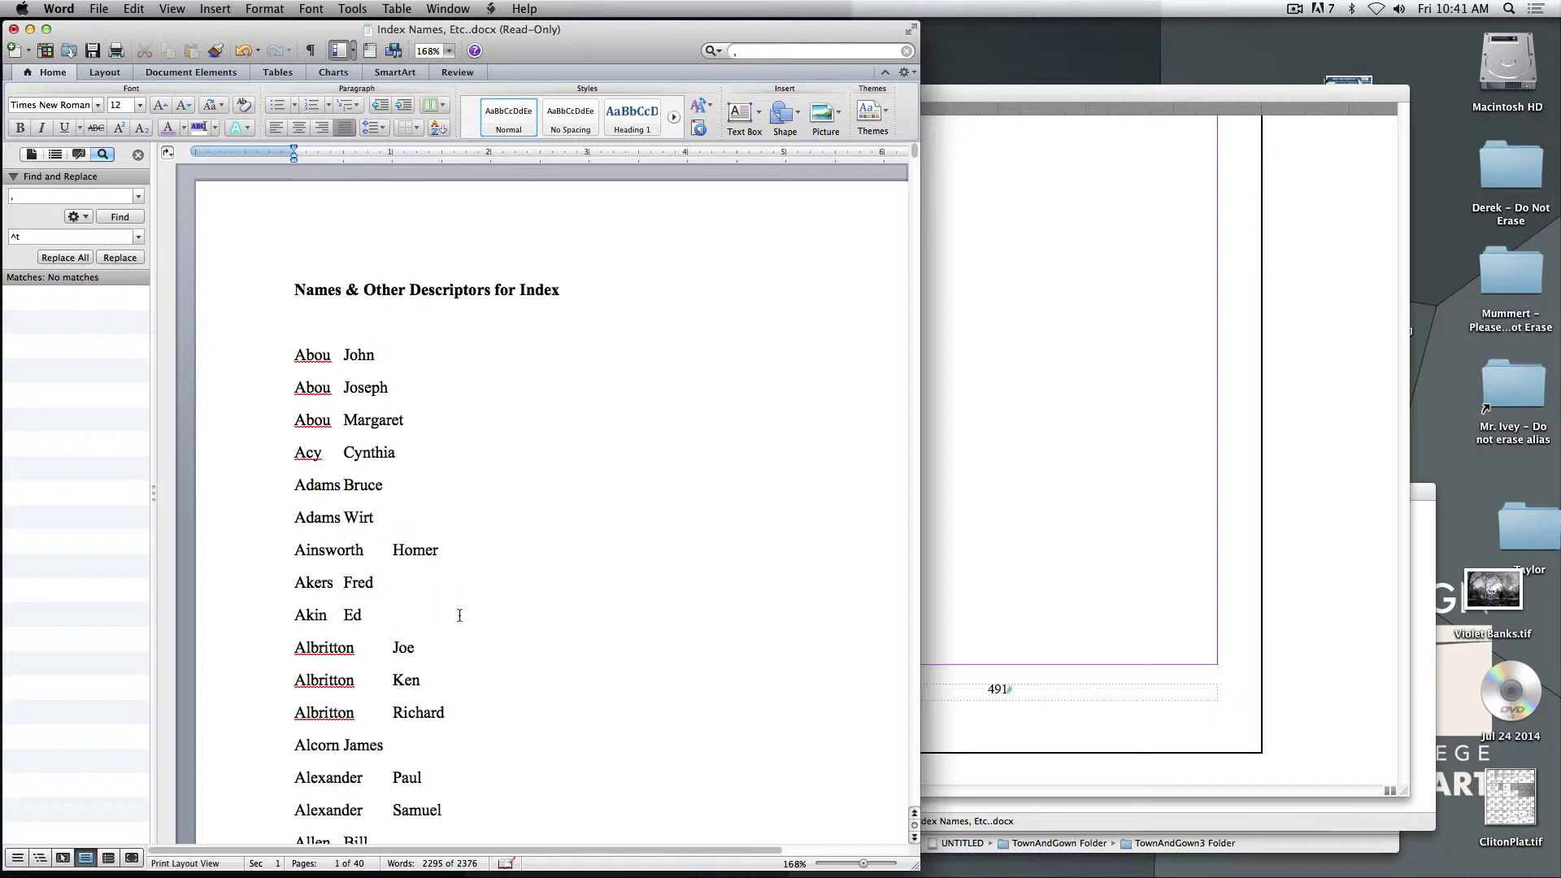
pyautogui.press('super+shift+End')
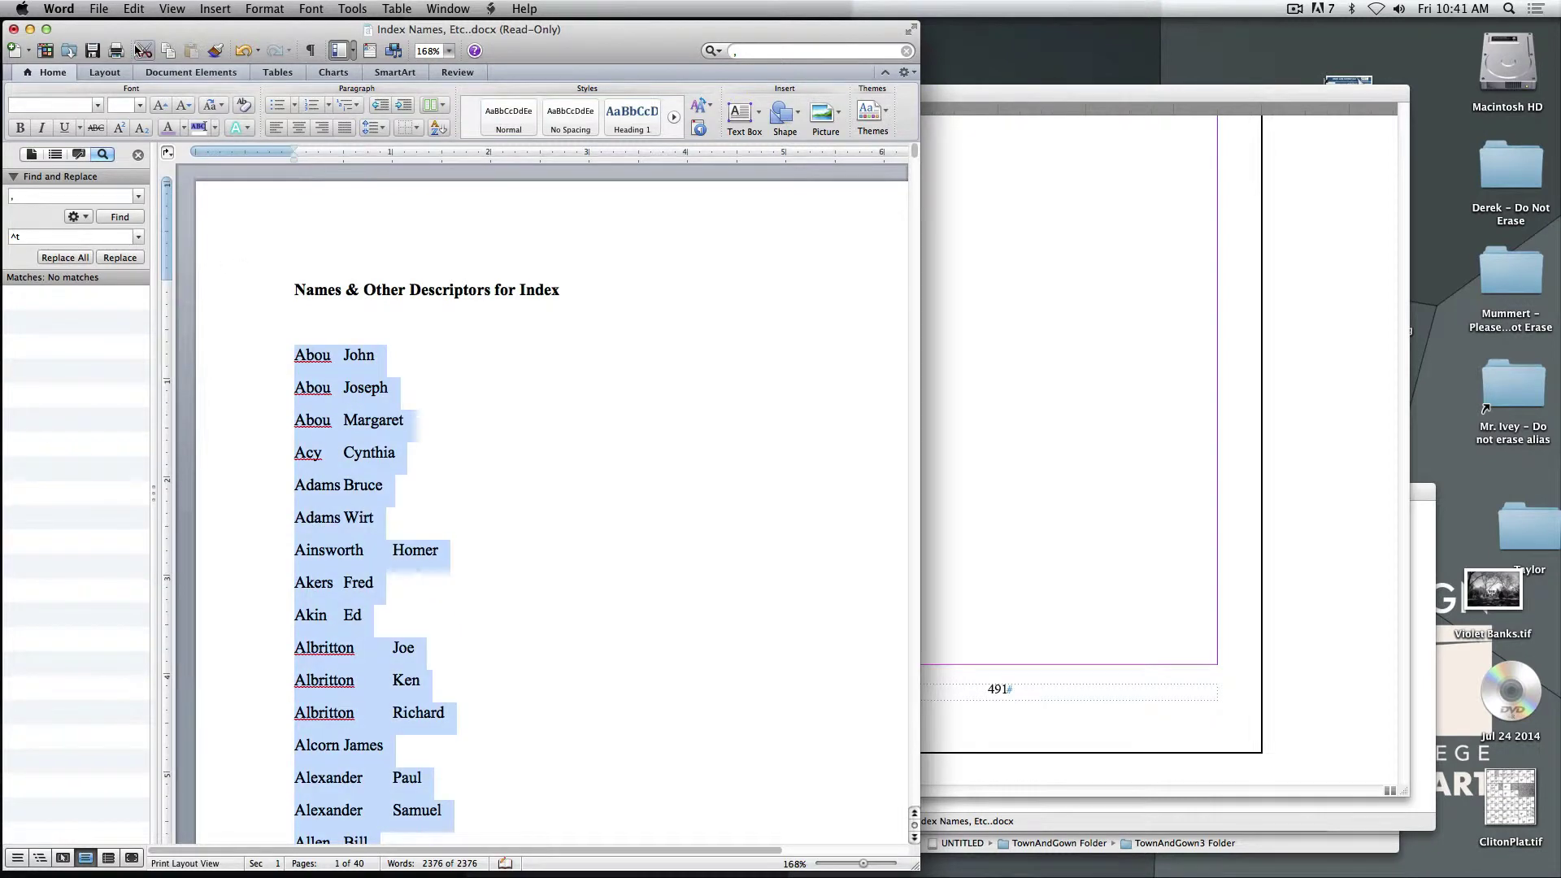
pyautogui.click(135, 8)
pyautogui.click(146, 84)
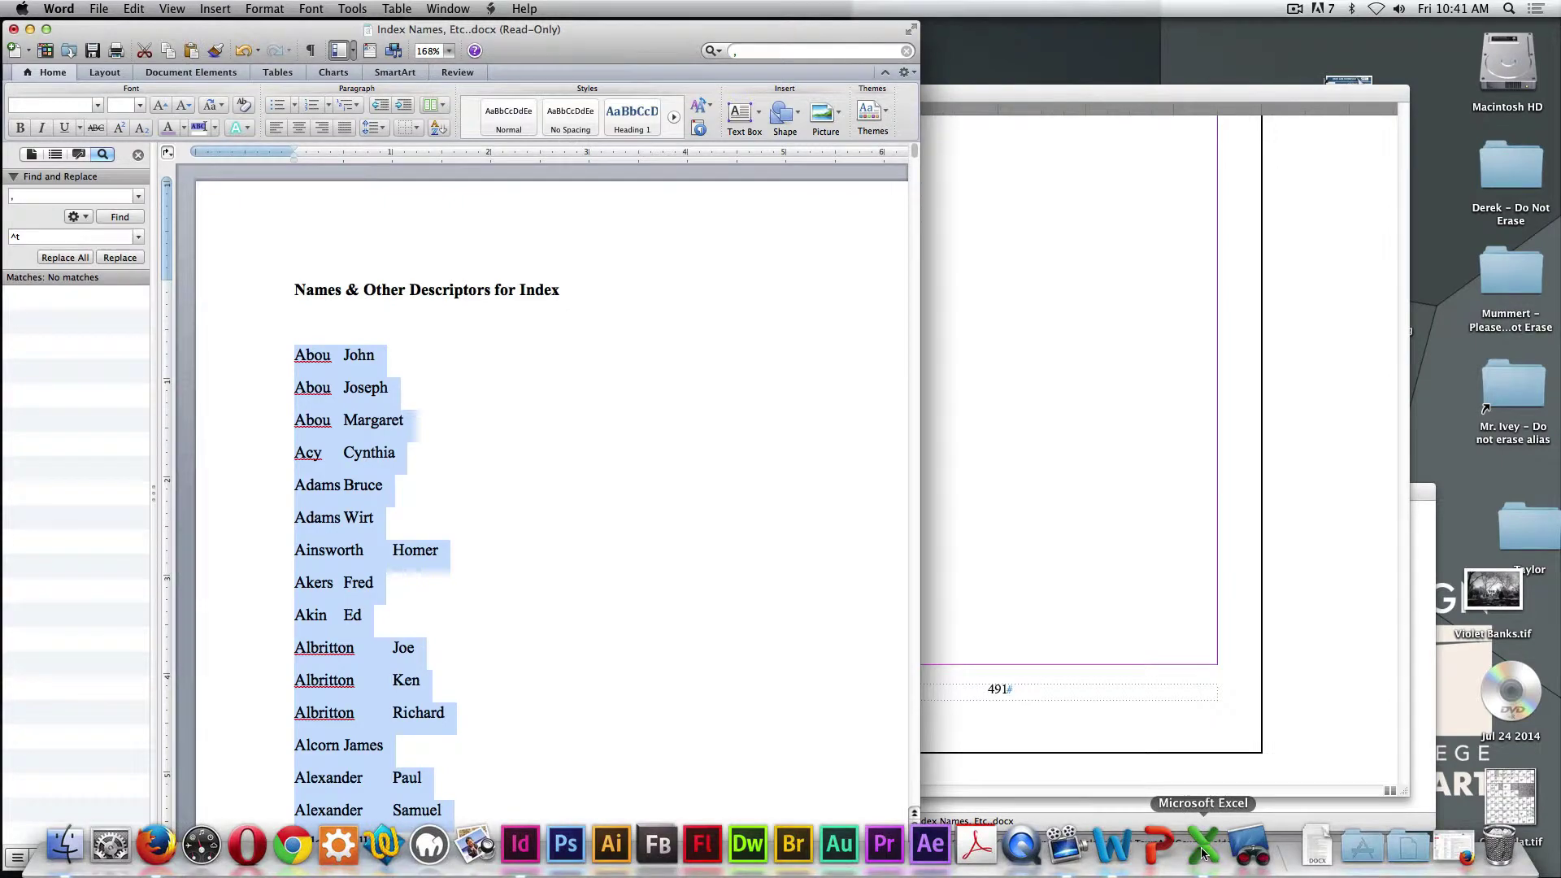
# - Paste the names into a new Excel workbook and move the surnames from column A to column C
pyautogui.click(1204, 850)
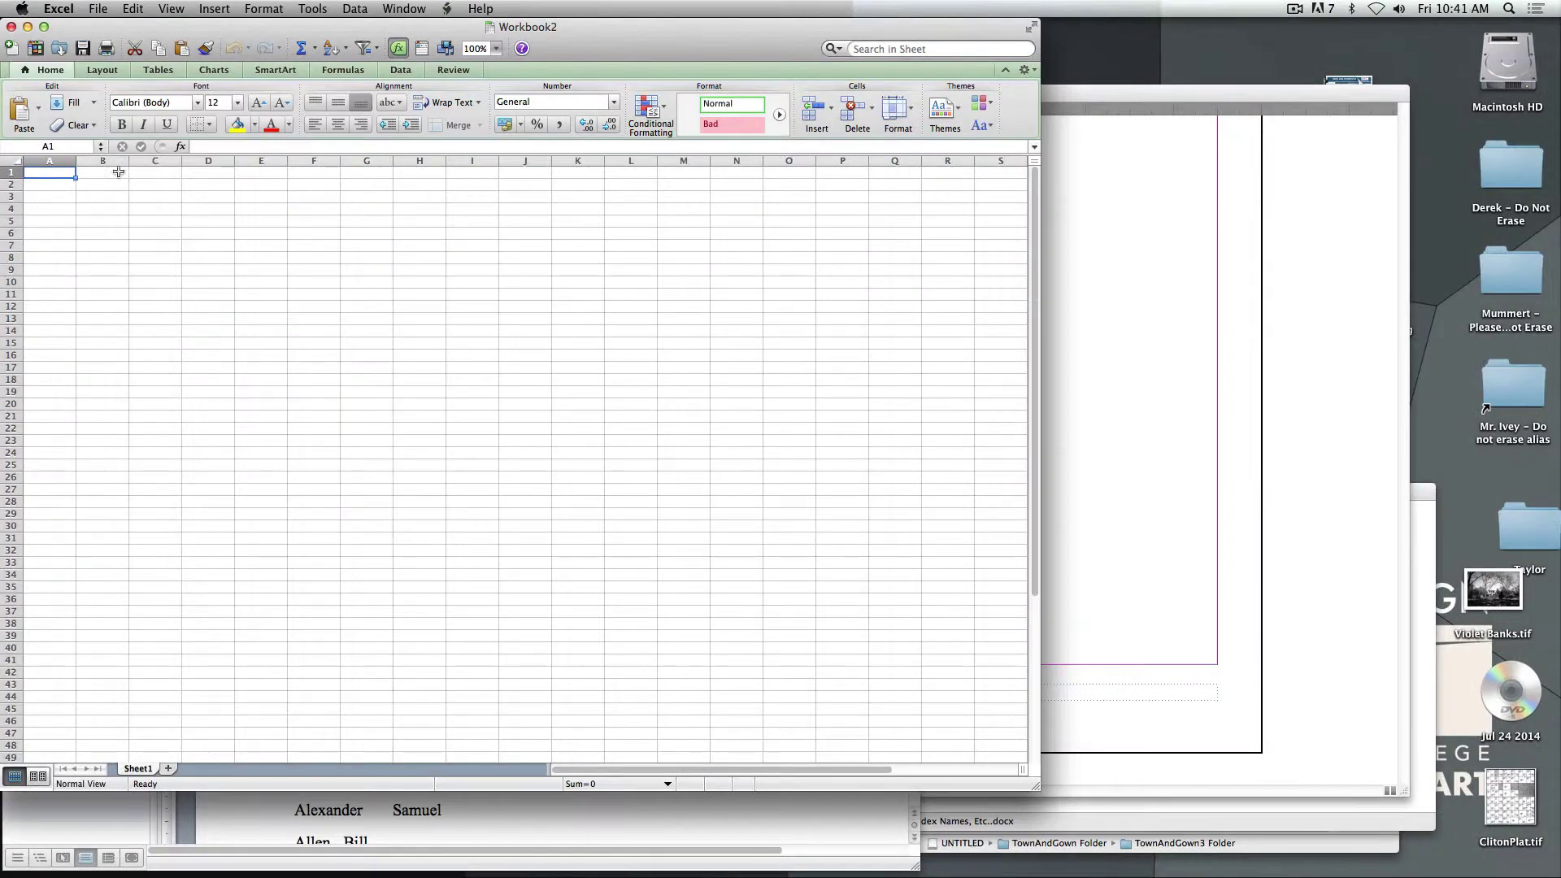
pyautogui.click(128, 8)
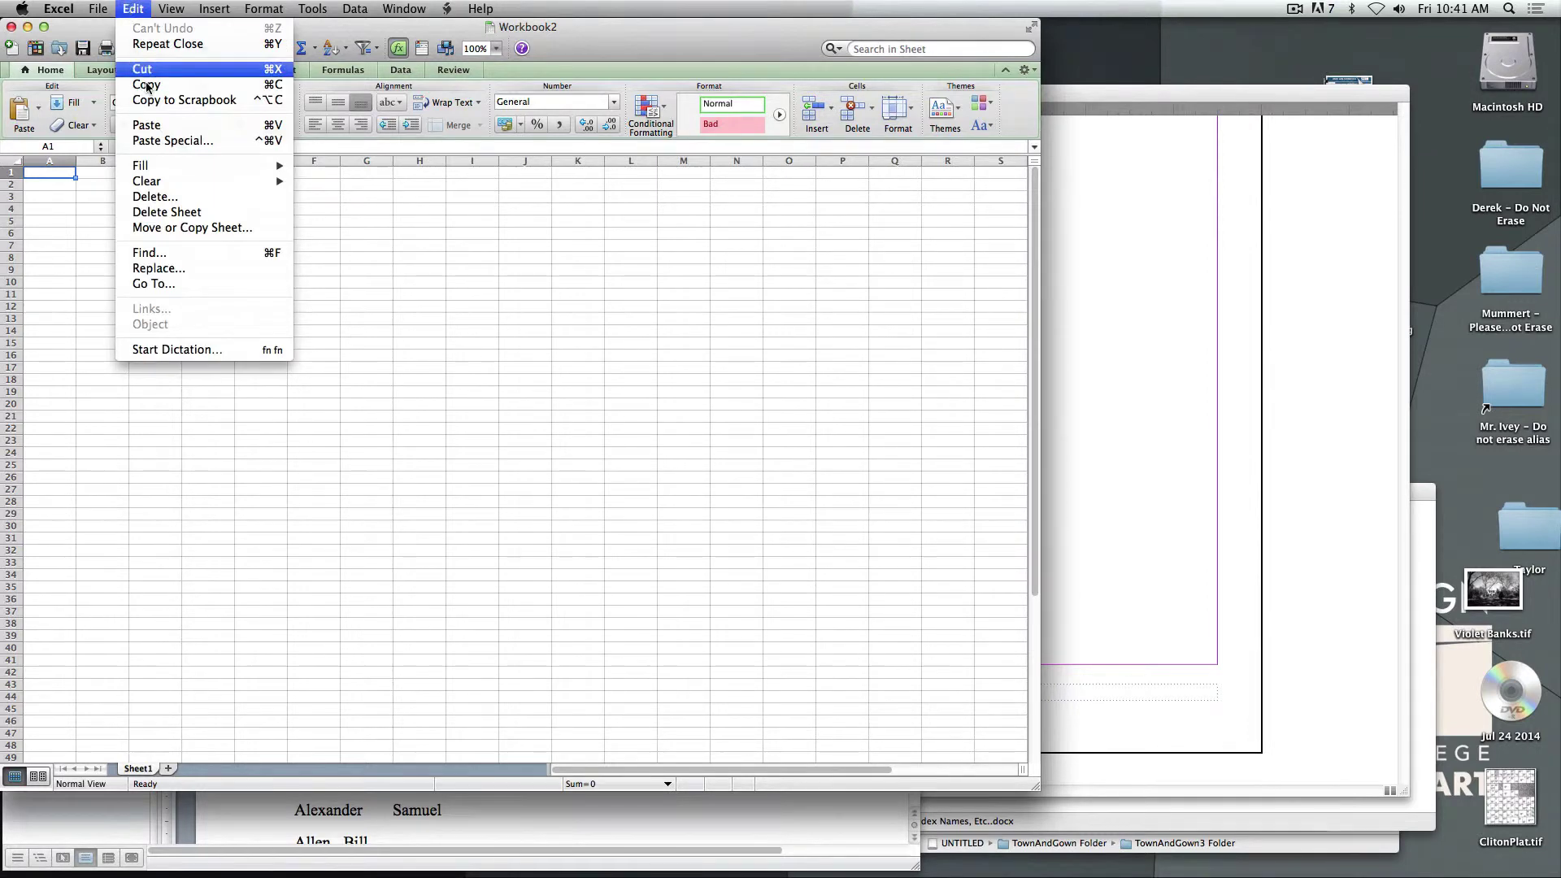
pyautogui.click(165, 125)
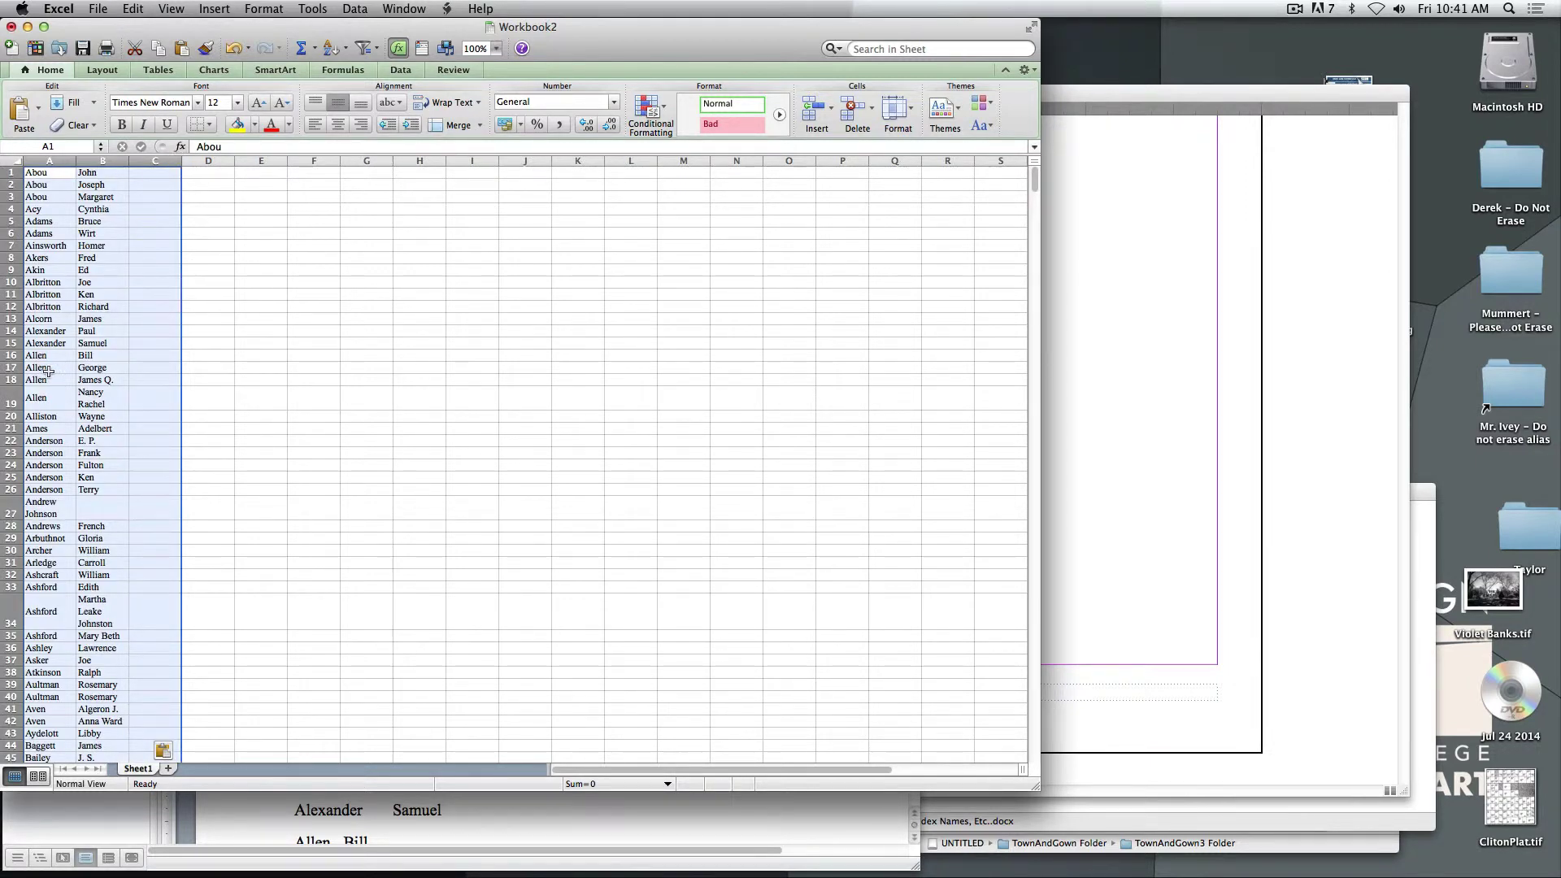
pyautogui.click(155, 514)
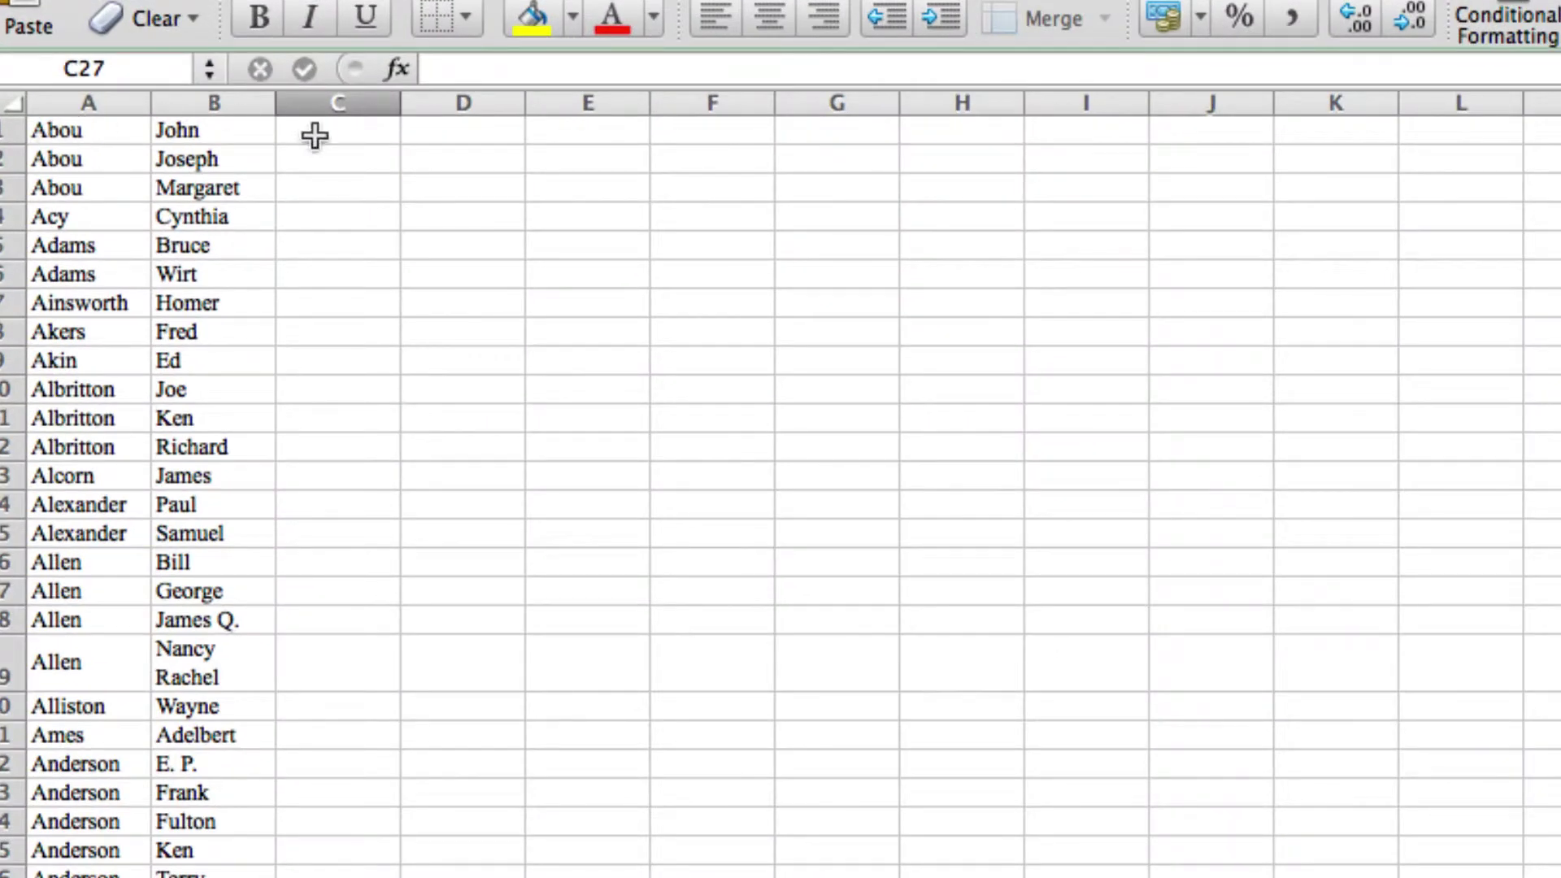
pyautogui.click(87, 102)
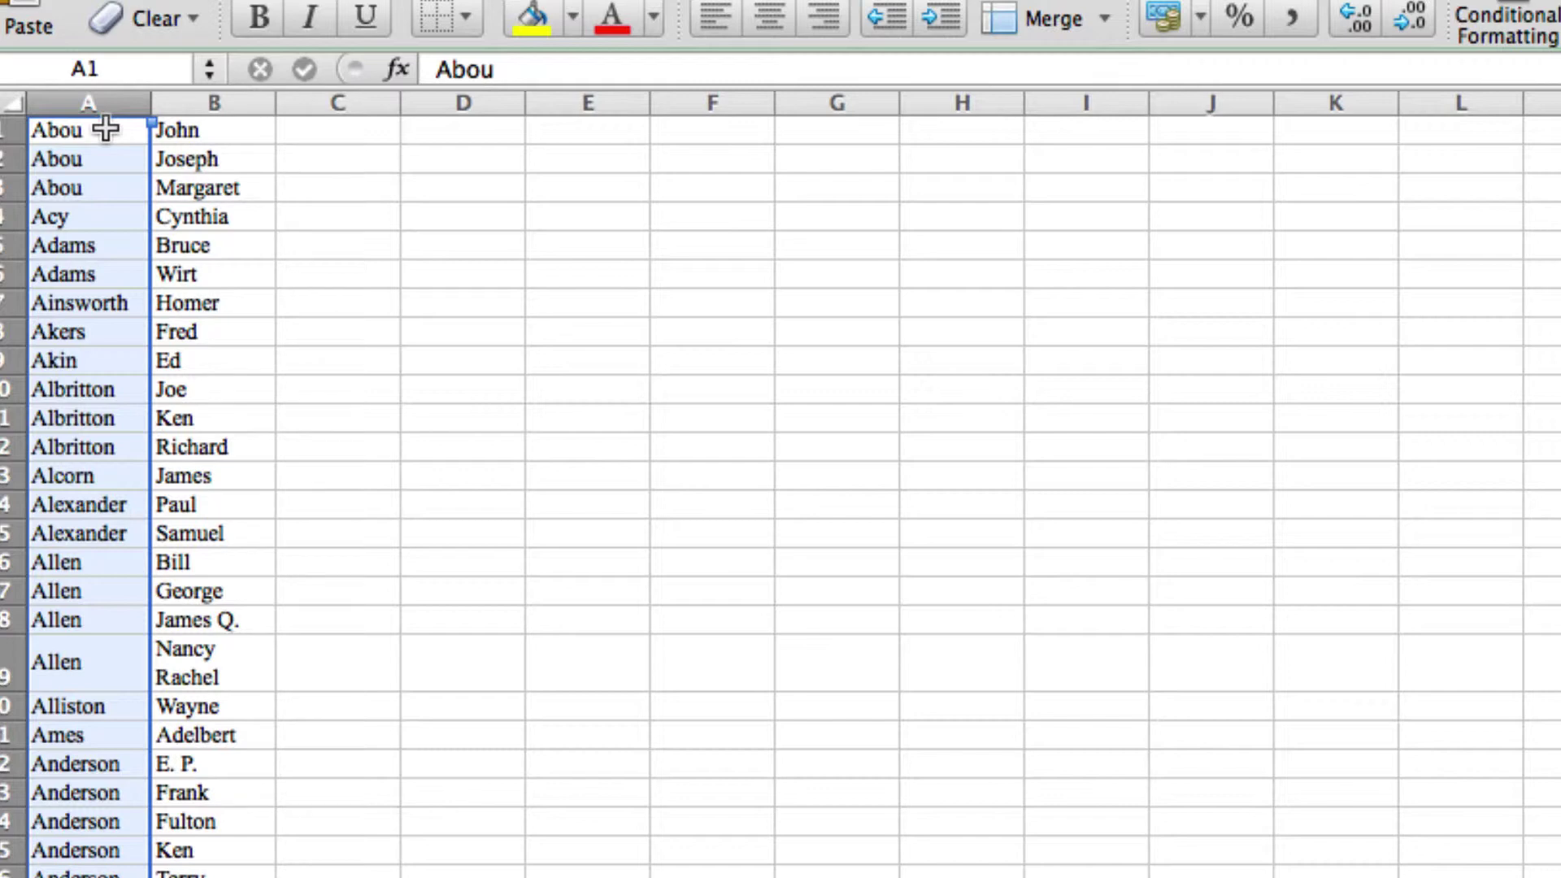
pyautogui.click(334, 100)
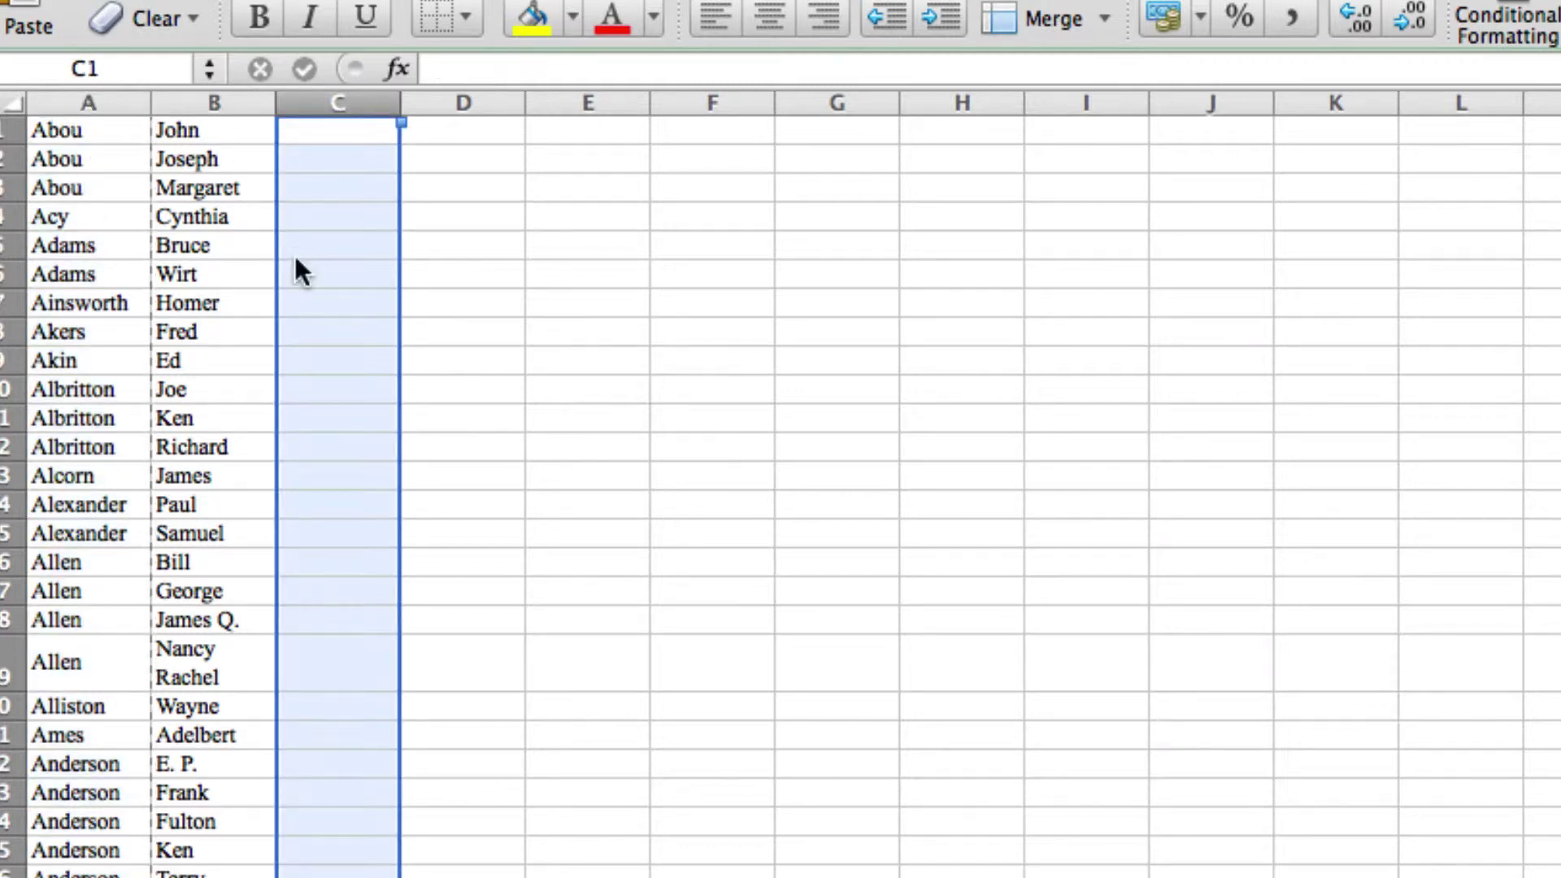
pyautogui.hotkey('ctrl', 'v')
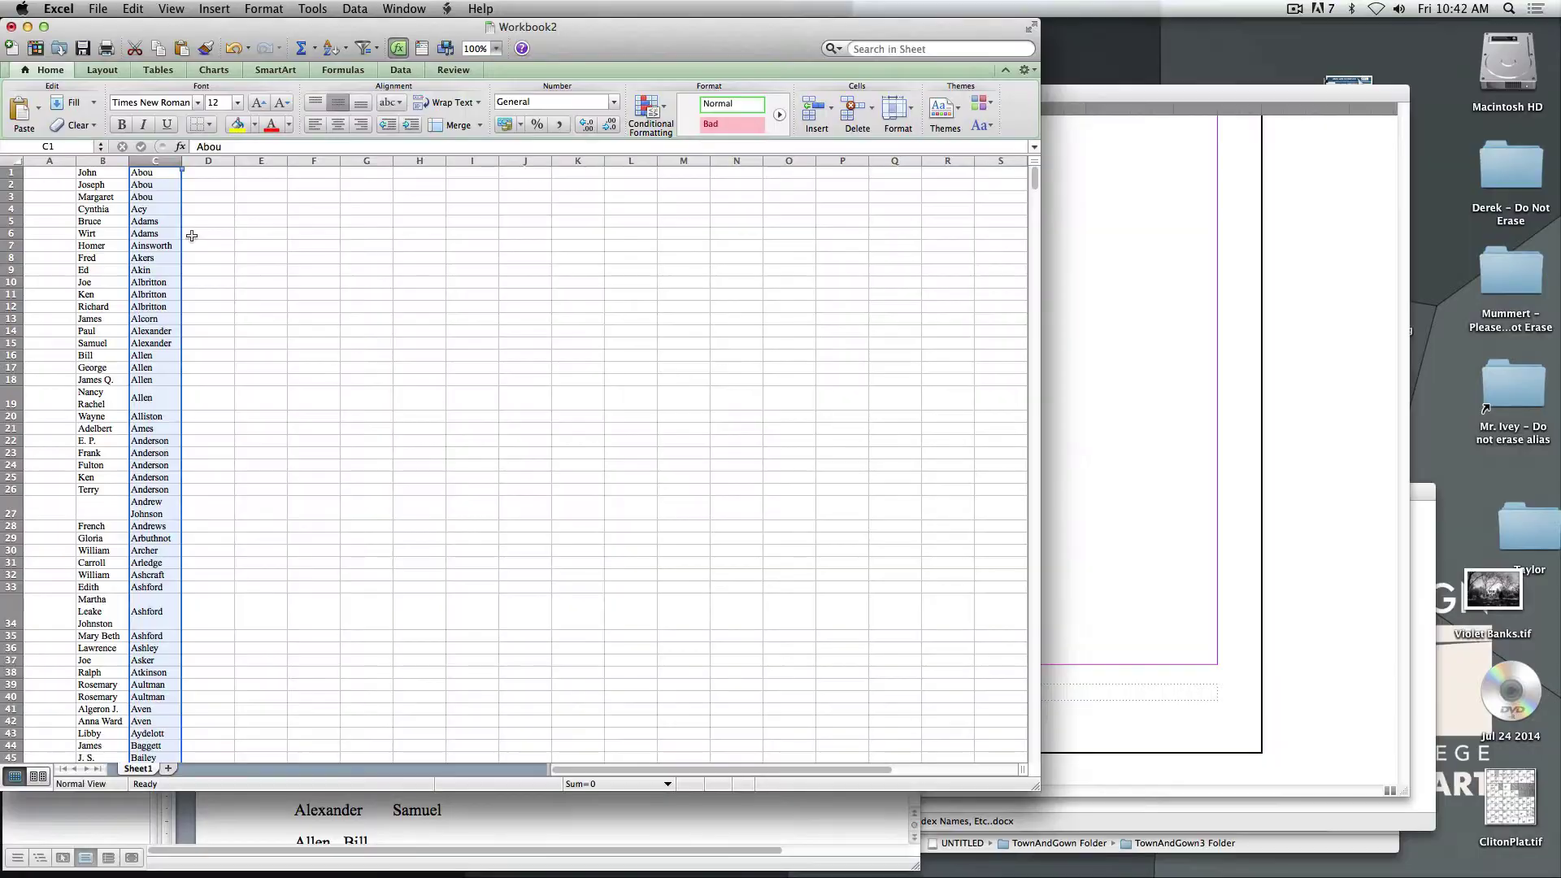
pyautogui.click(766, 277)
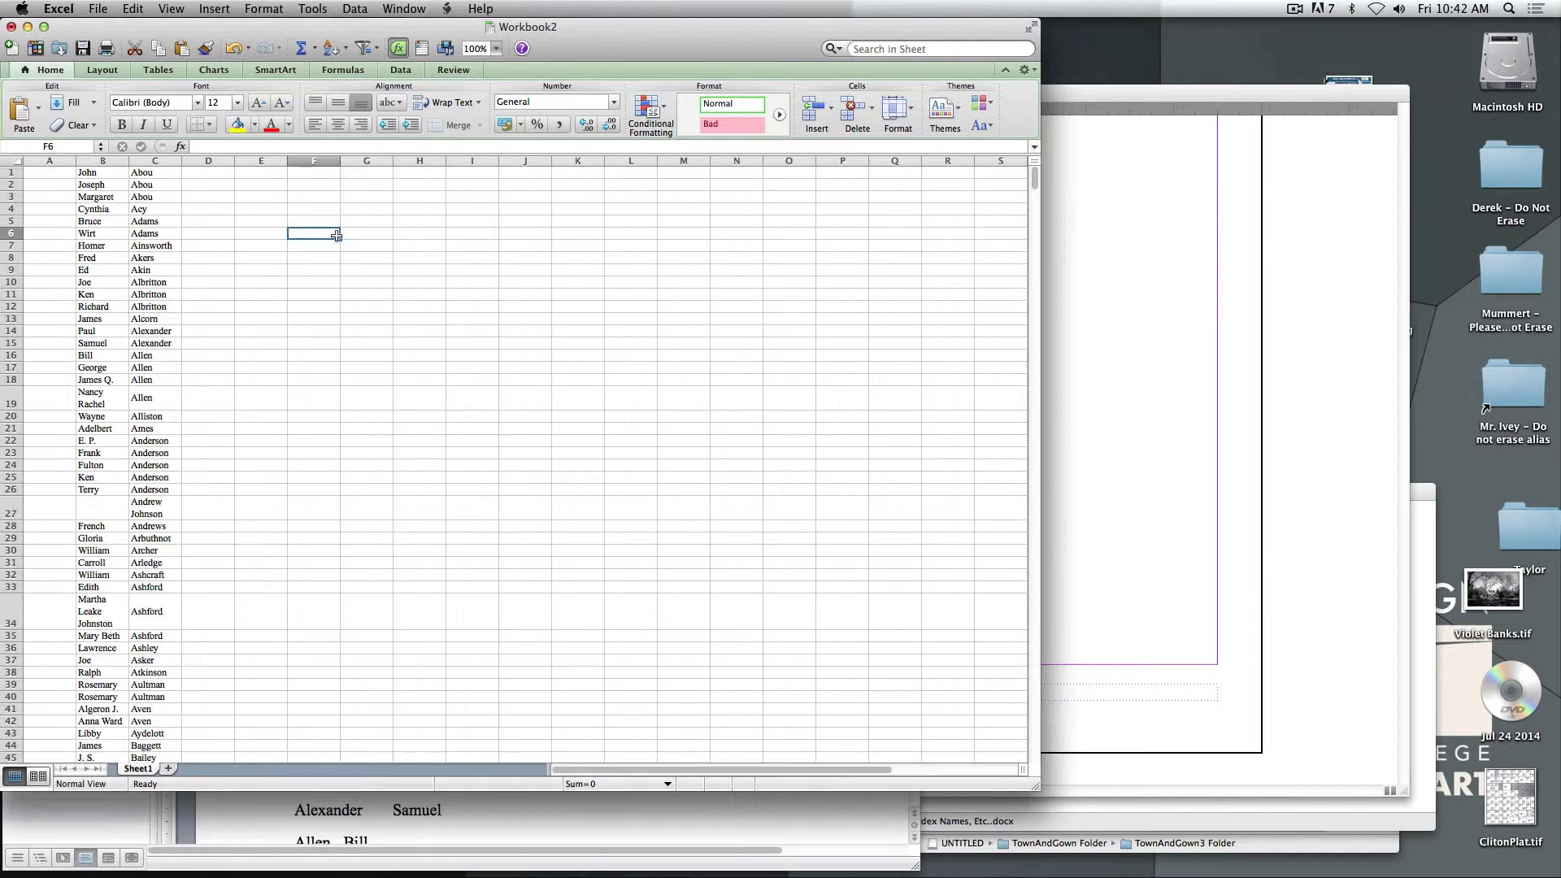
# - Copy the first-name and surname columns B:C in Excel
pyautogui.click(105, 166)
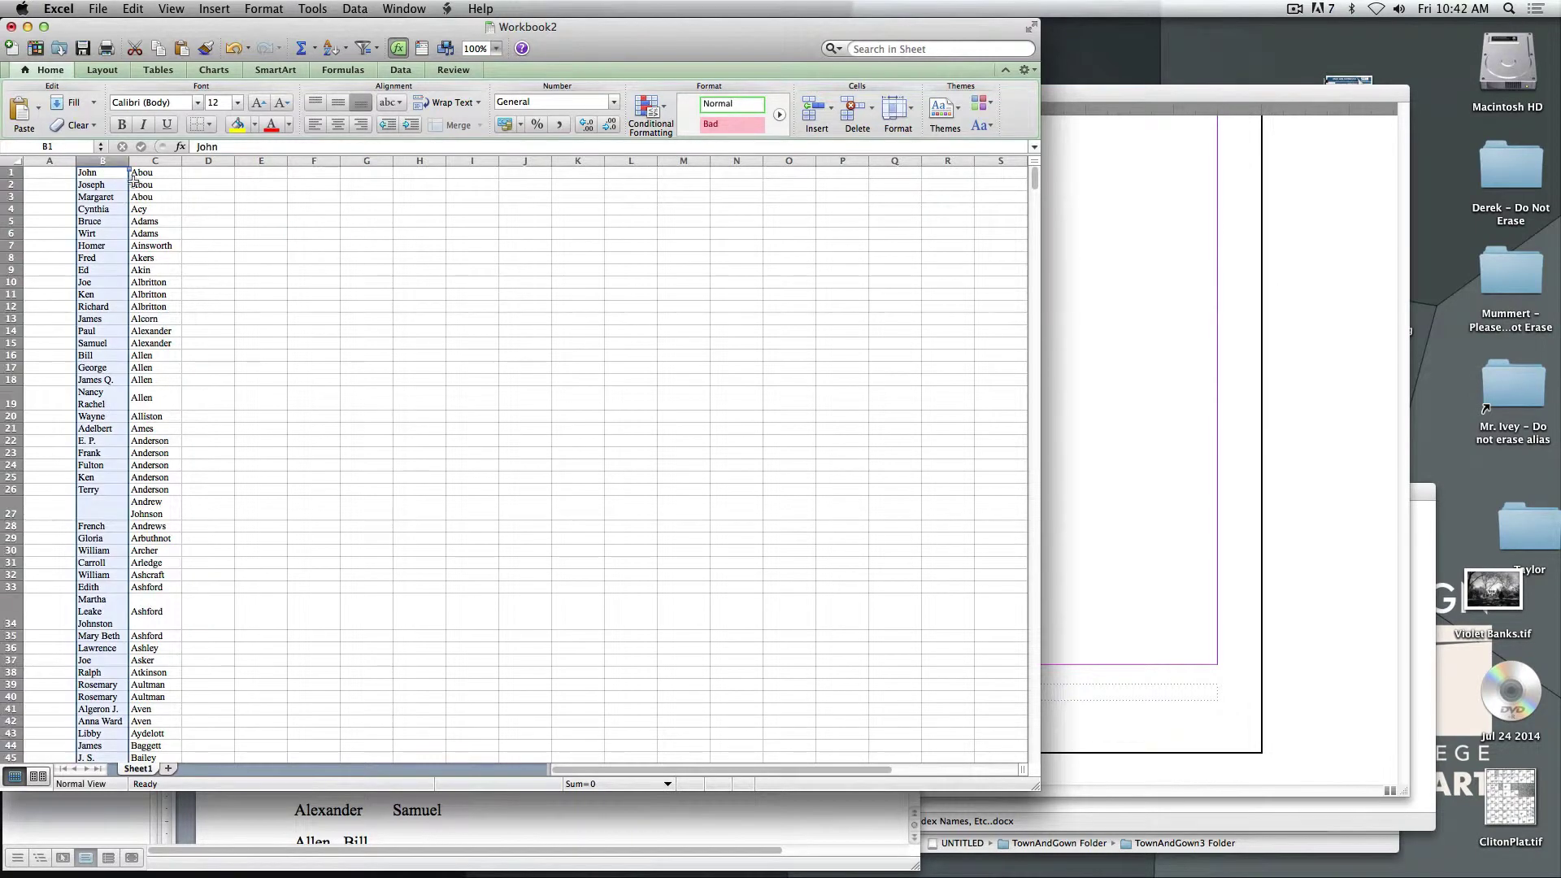
pyautogui.keyDown('shift'); pyautogui.click(155, 162); pyautogui.keyUp('shift')
pyautogui.click(132, 9)
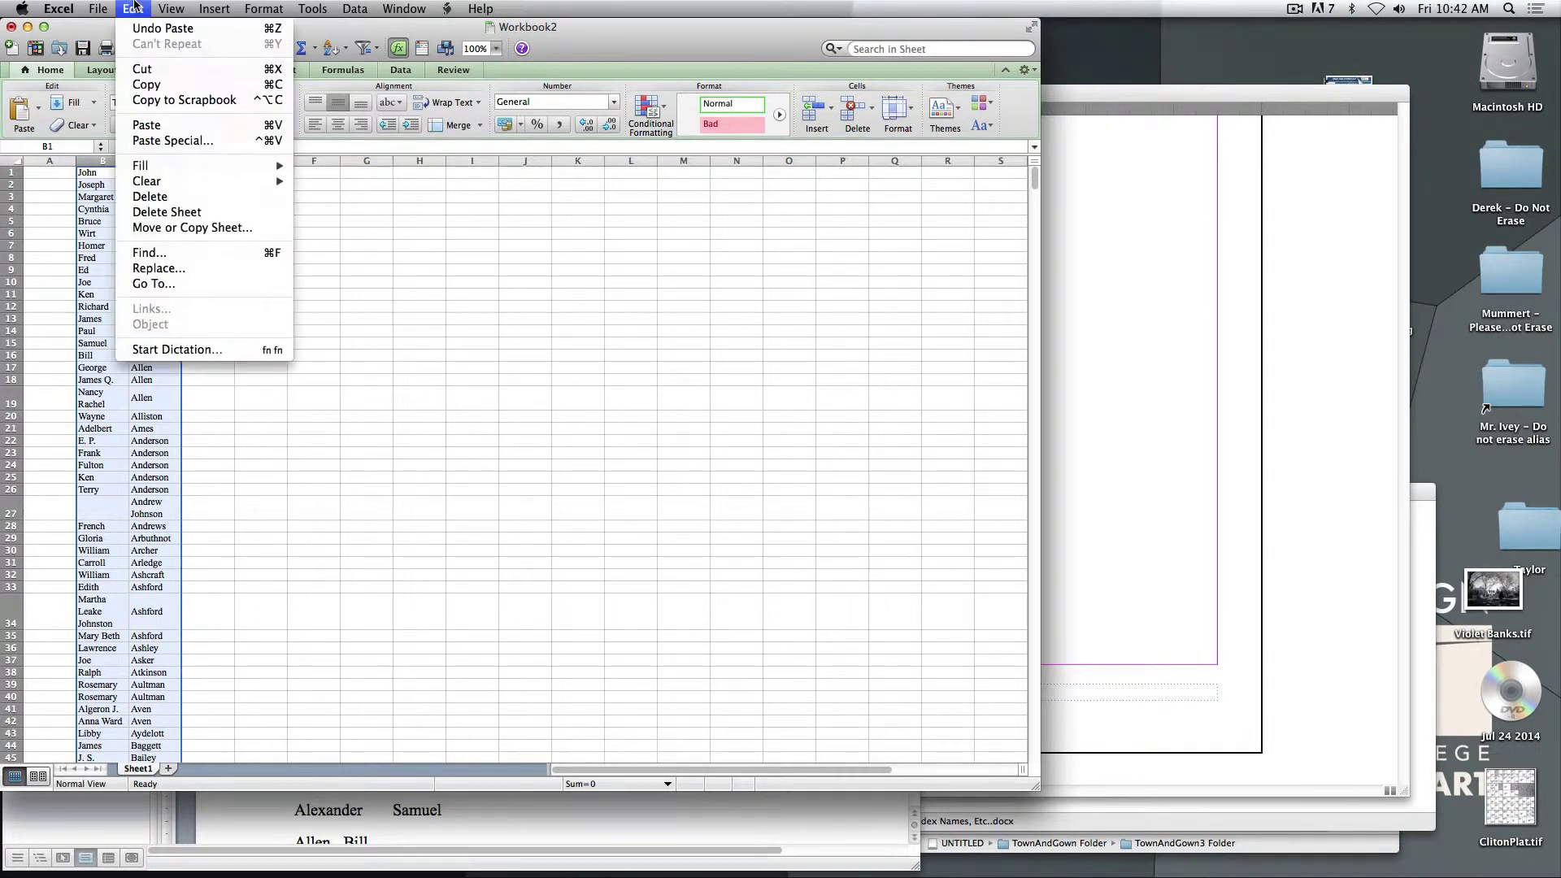
pyautogui.click(155, 90)
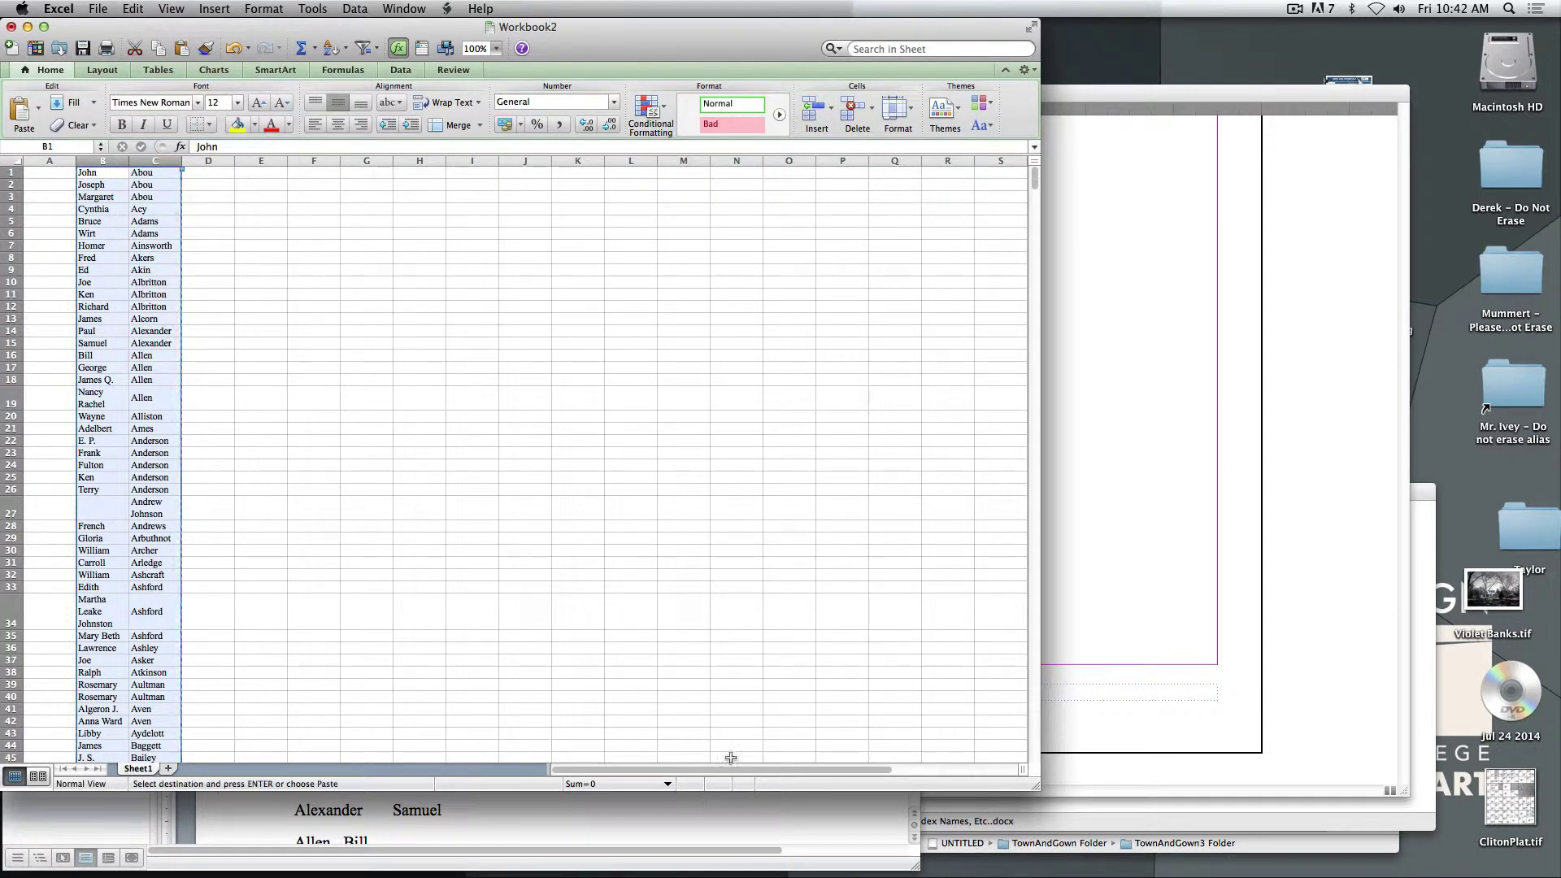
# - Paste the copied names with Paste Special into a new blank Word document
pyautogui.click(693, 823)
pyautogui.click(549, 488)
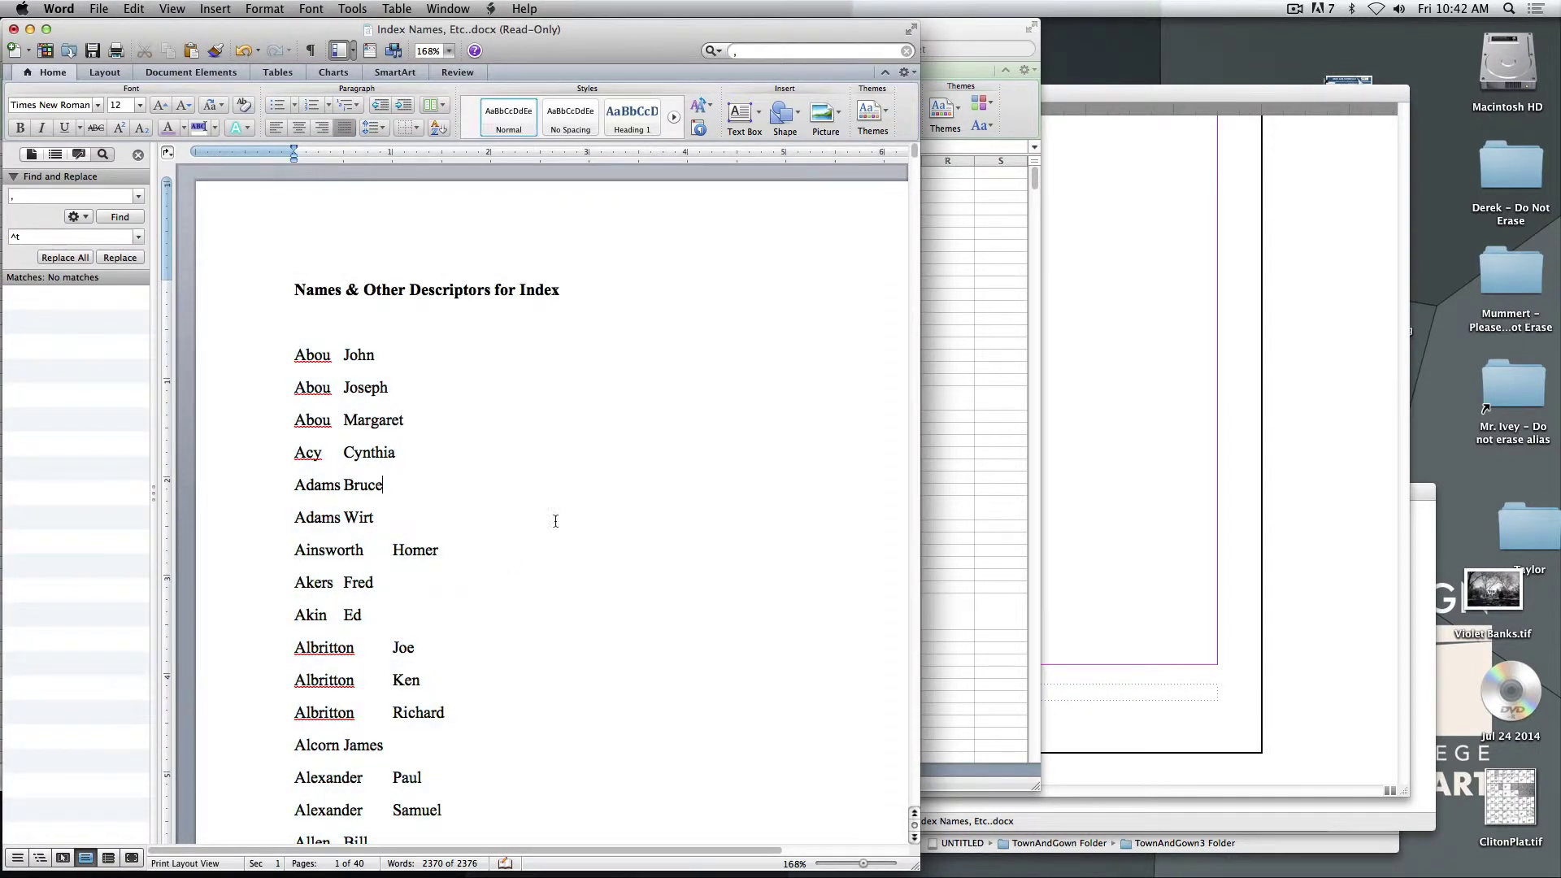
pyautogui.click(101, 8)
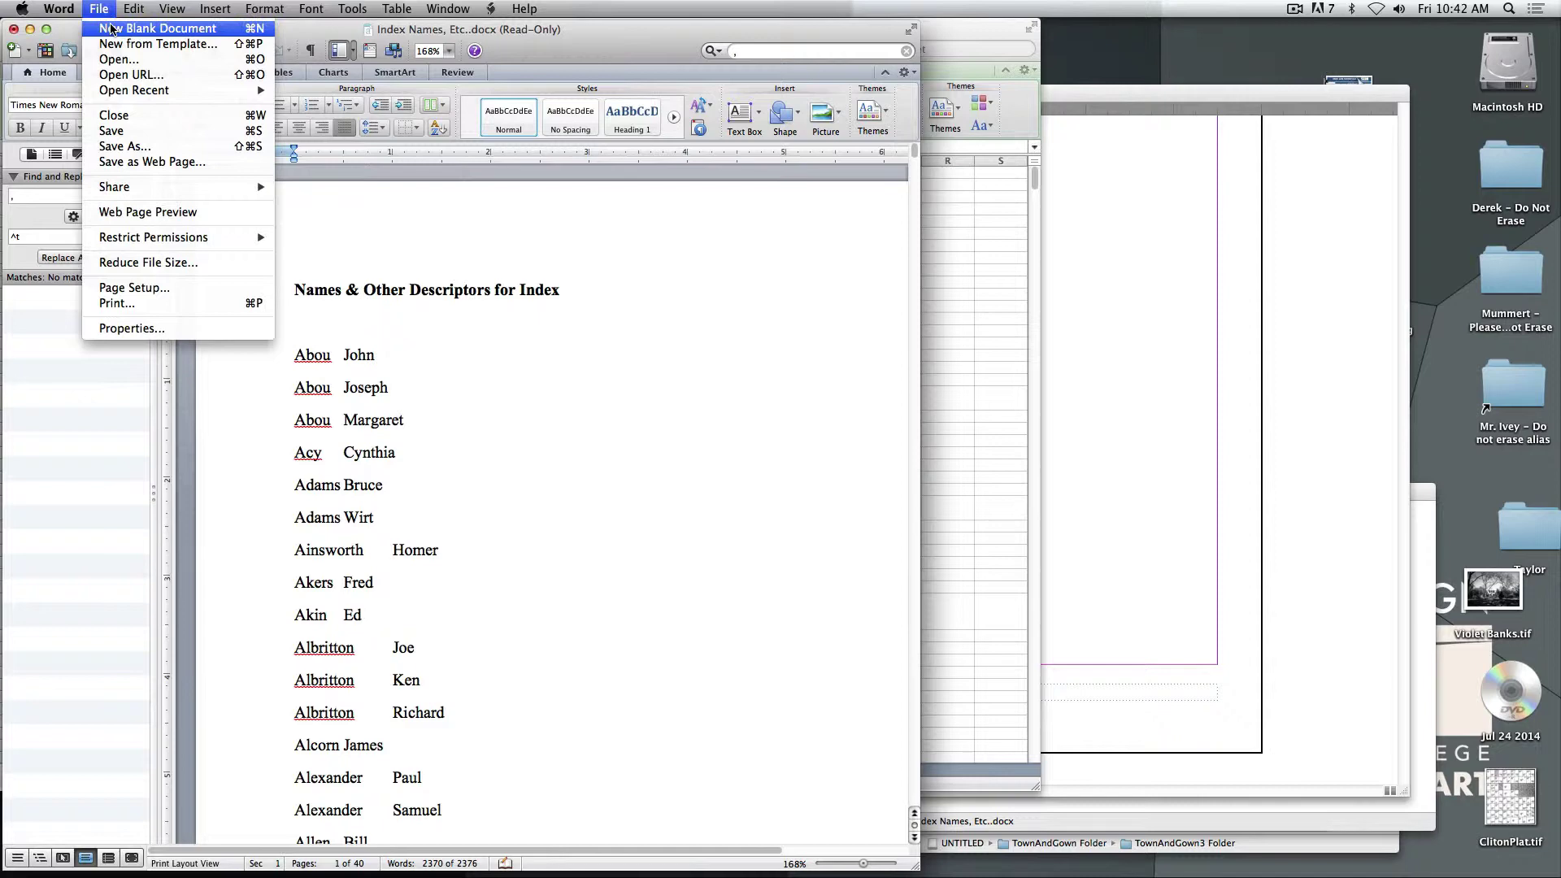
pyautogui.click(118, 27)
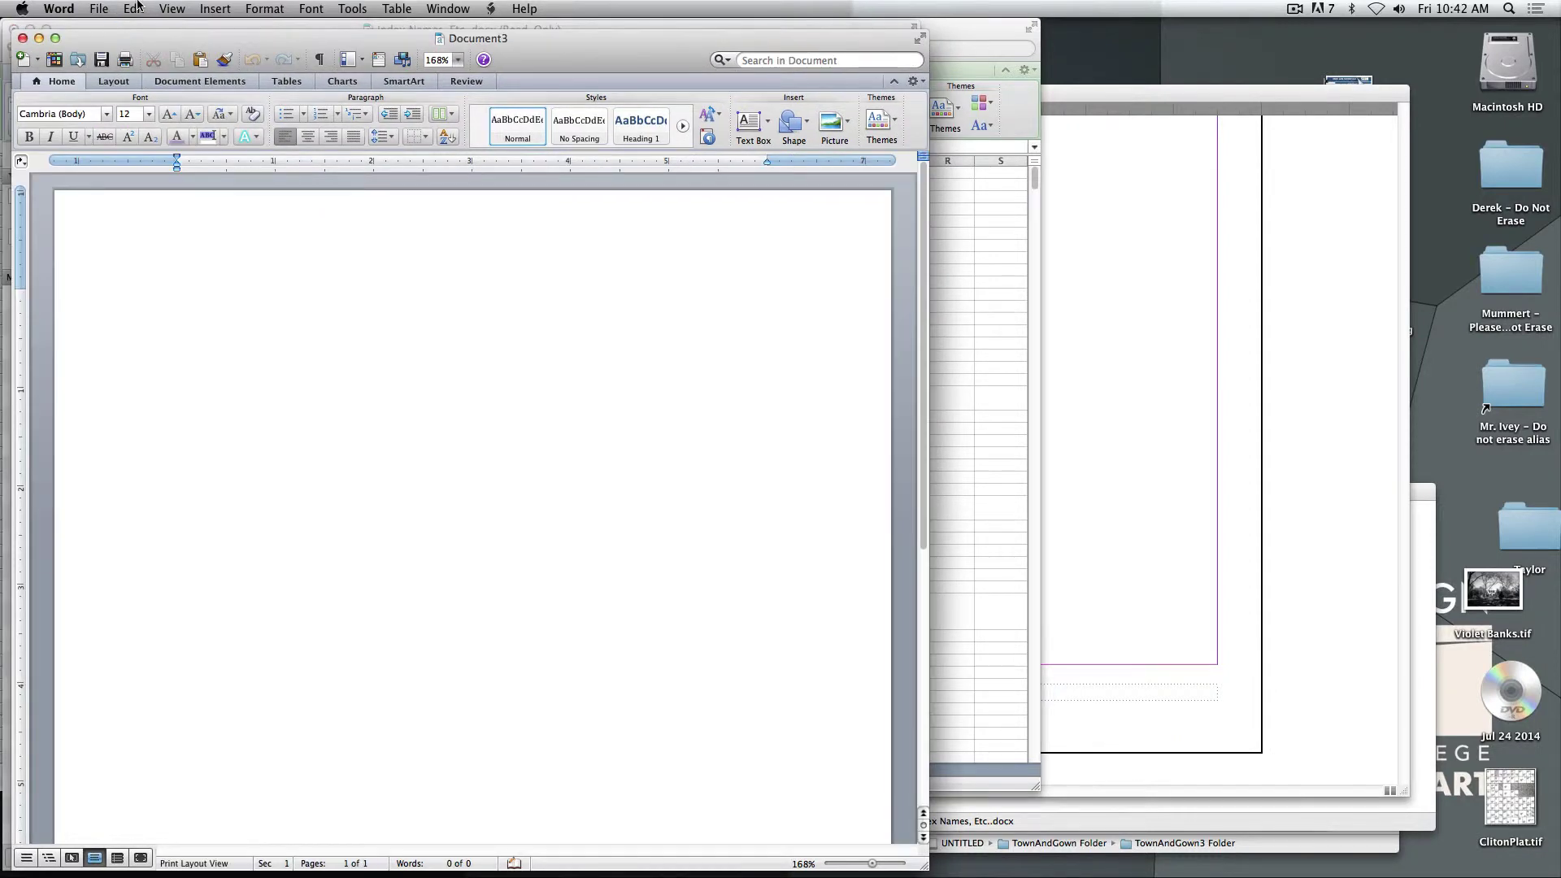
pyautogui.click(135, 9)
pyautogui.click(184, 140)
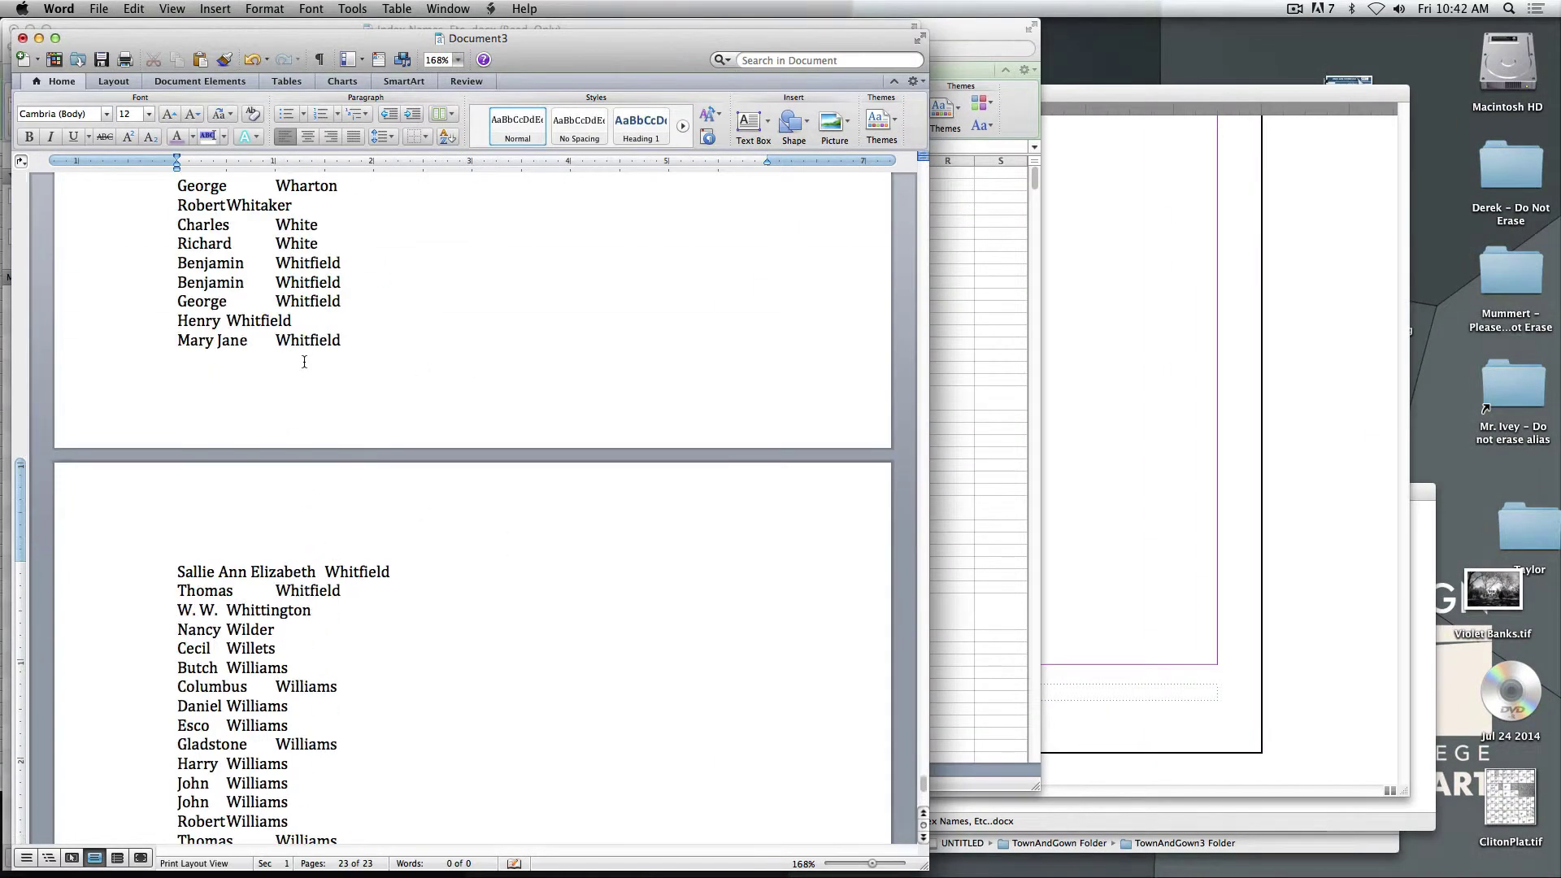
pyautogui.scroll(20, 304, 361)
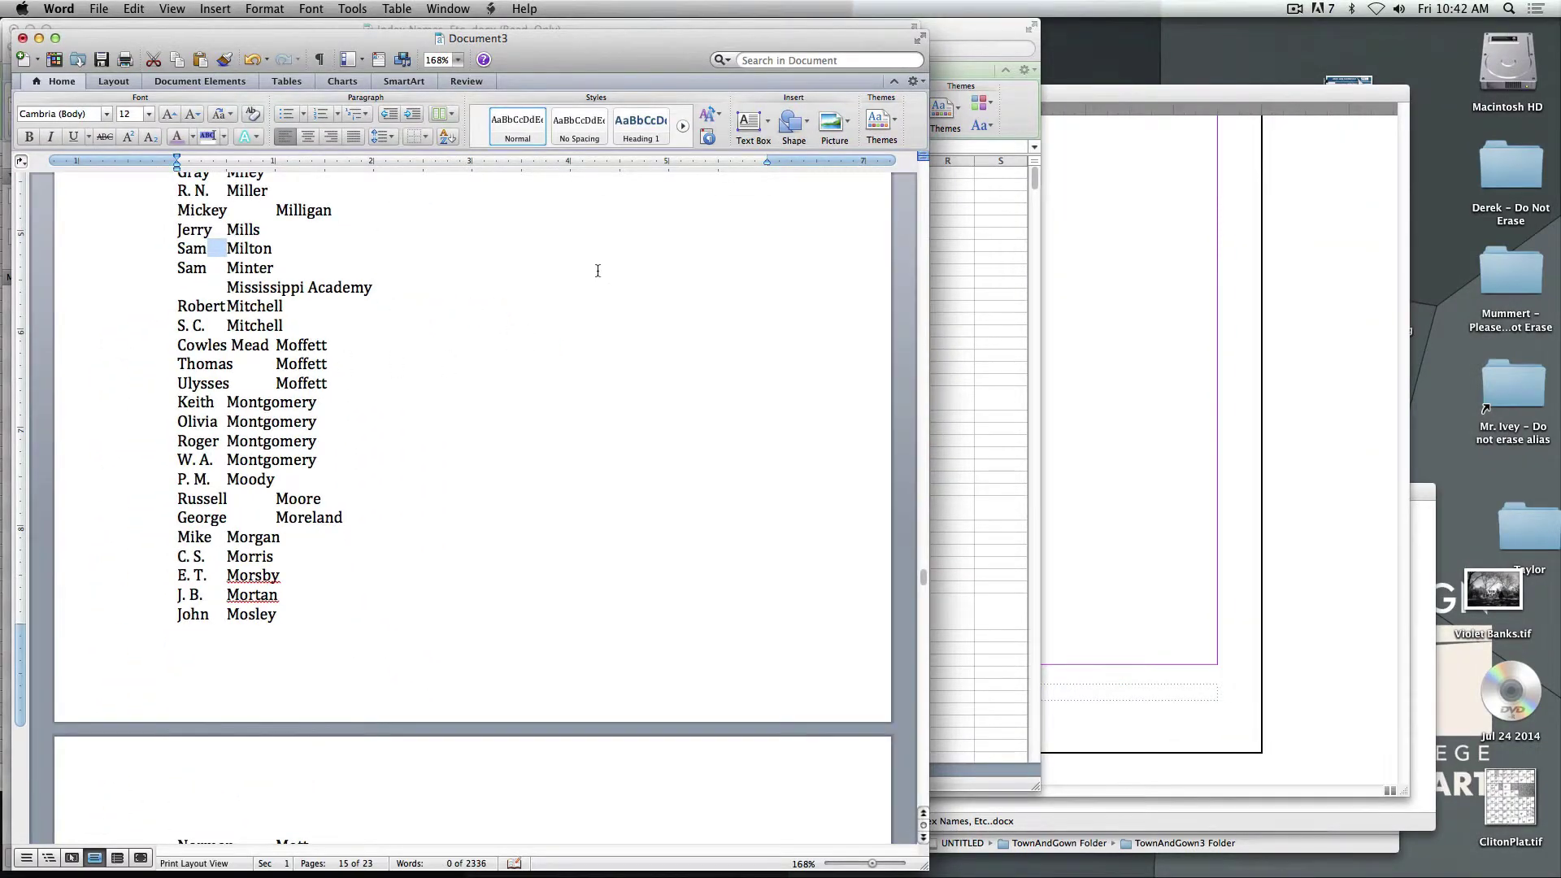
# - Replace every tab character (^t) in Document3 with a space
pyautogui.click(722, 59)
pyautogui.click(757, 96)
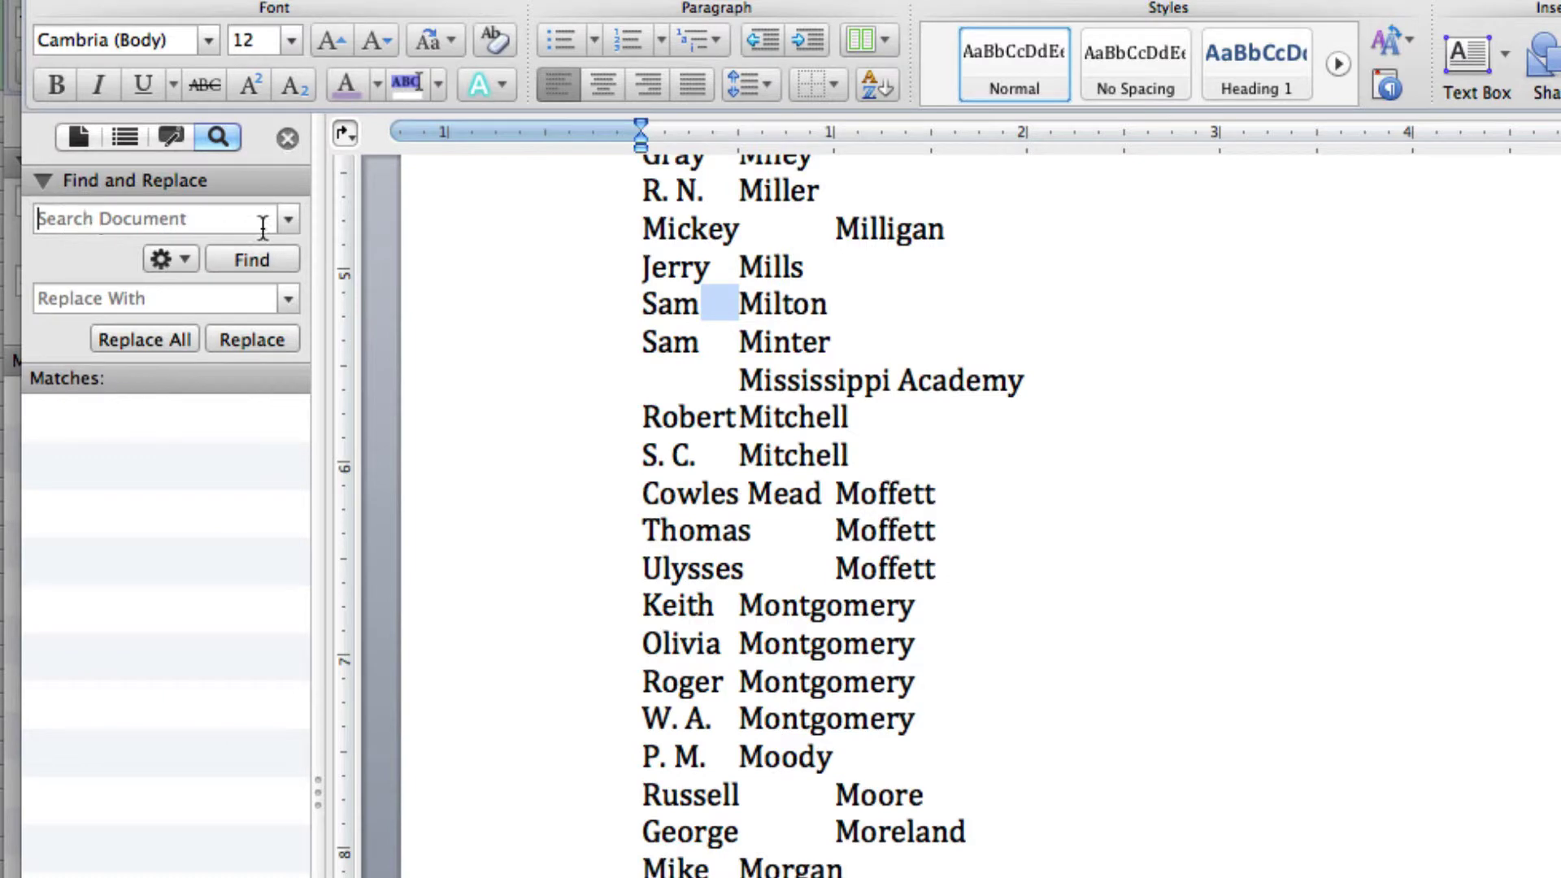
pyautogui.click(289, 219)
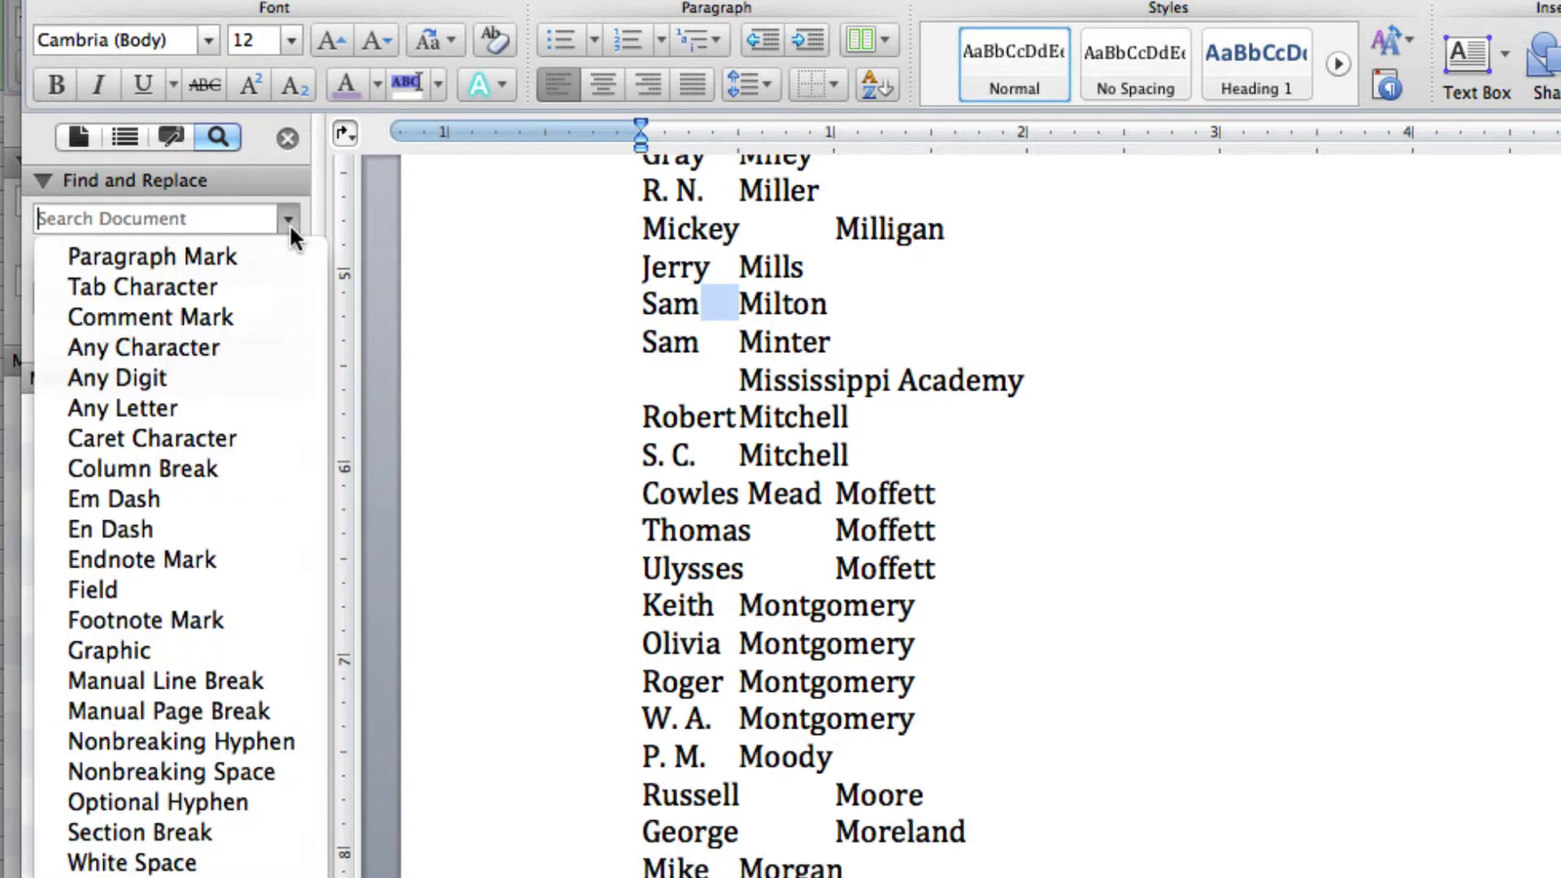
pyautogui.click(237, 288)
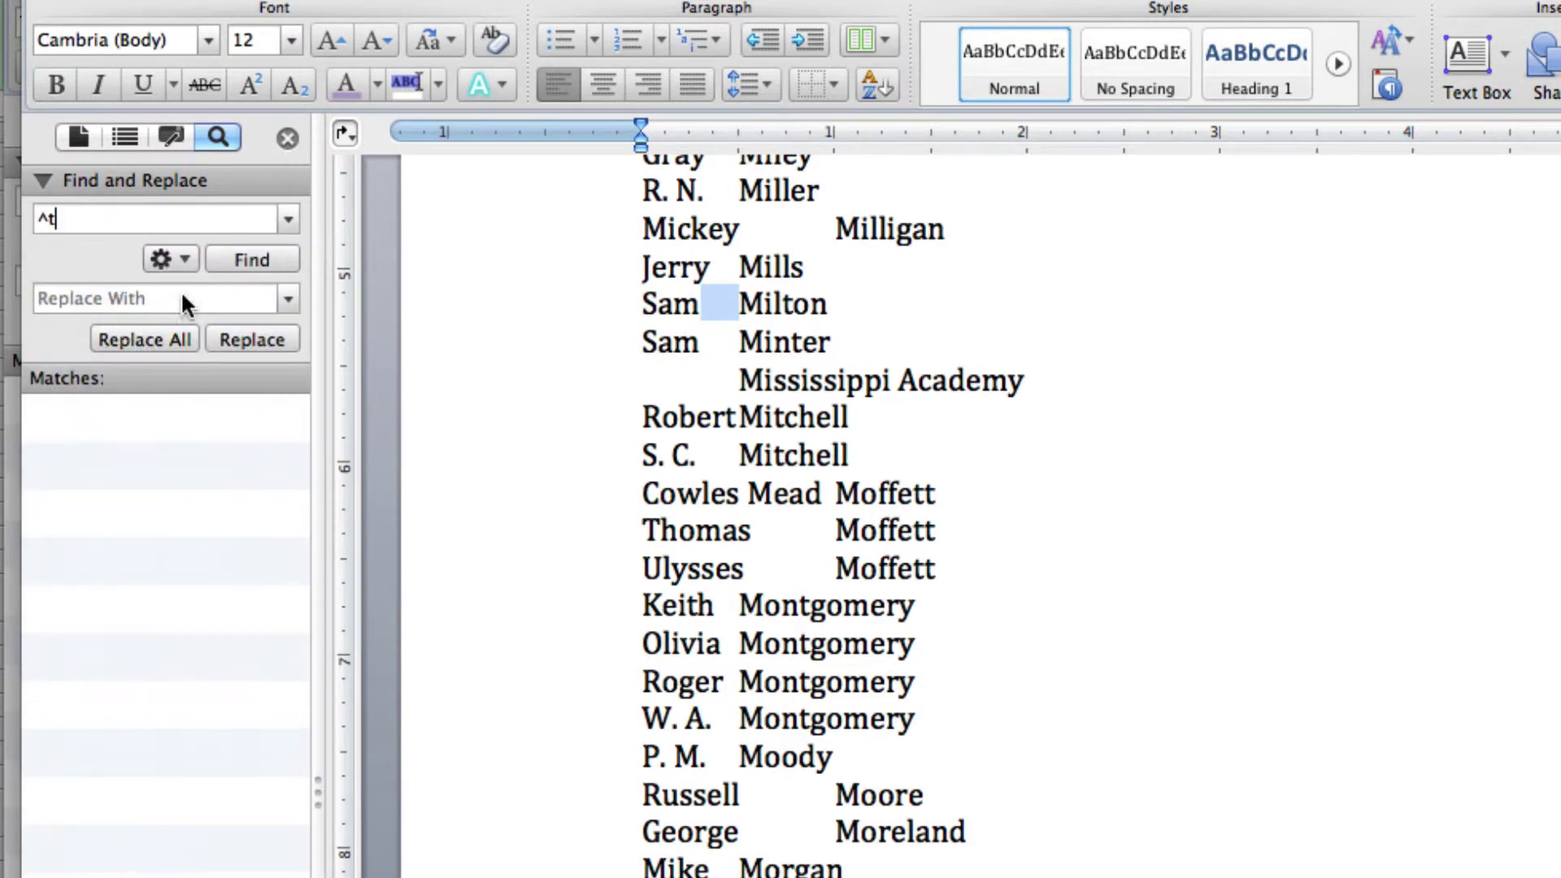
pyautogui.click(134, 298)
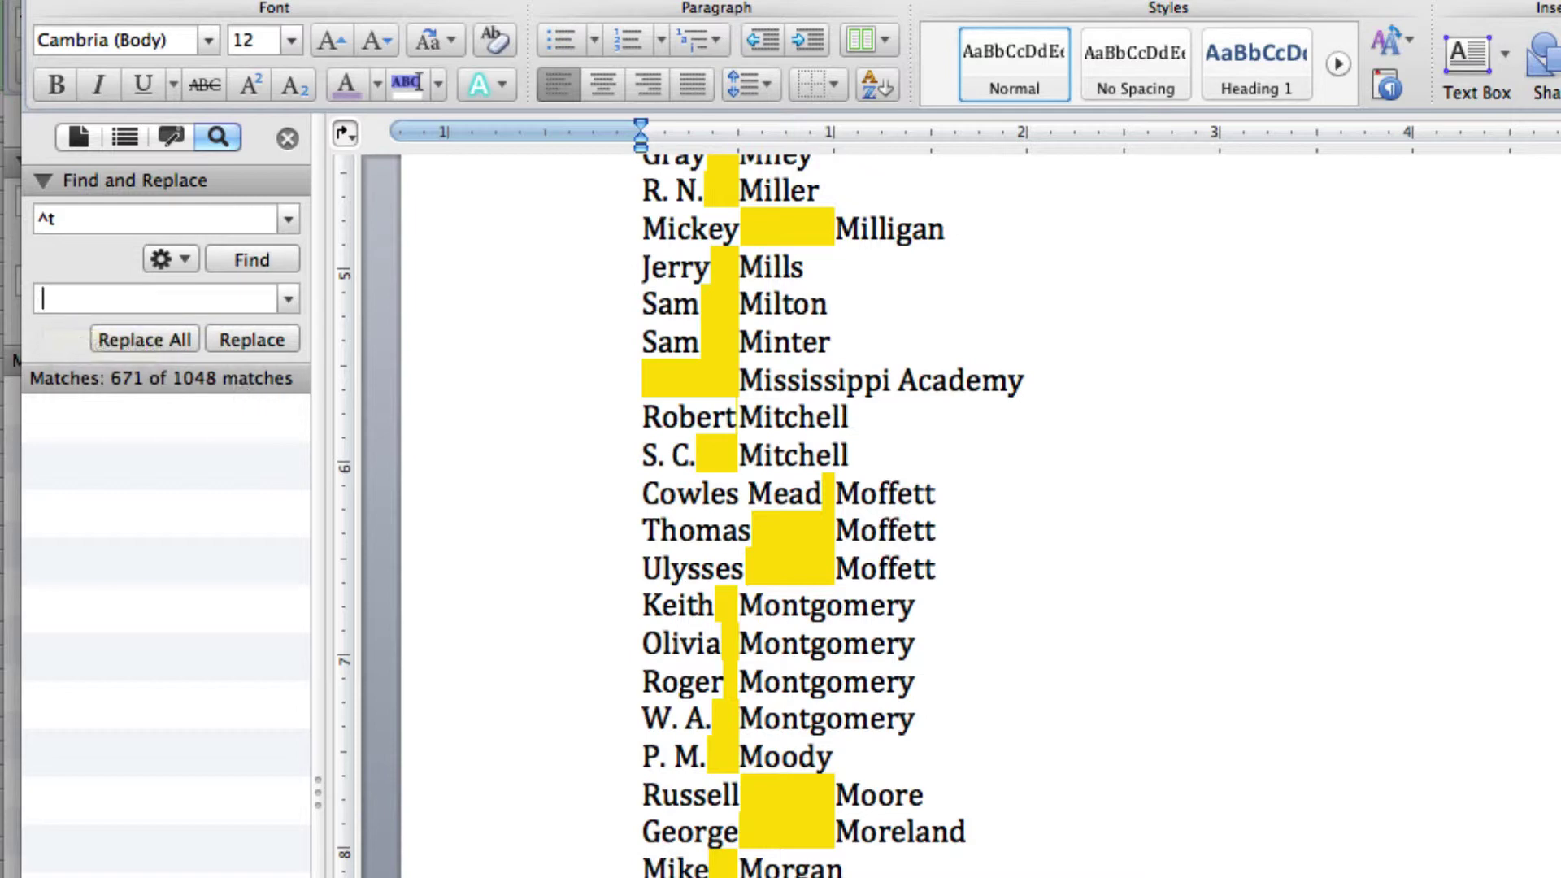
pyautogui.click(164, 338)
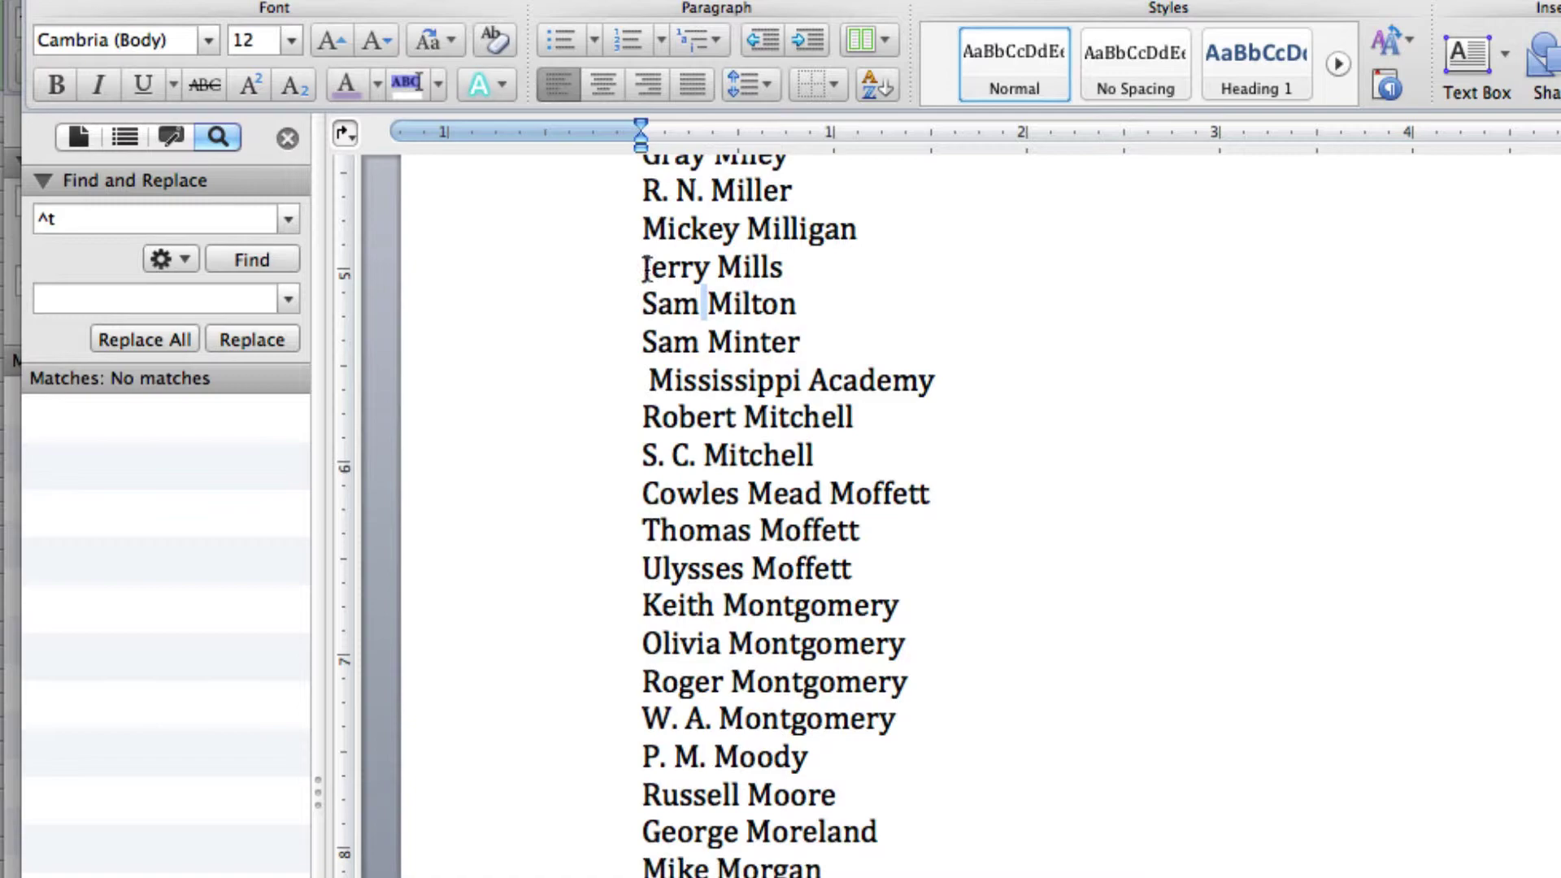
pyautogui.scroll(20, 709, 320)
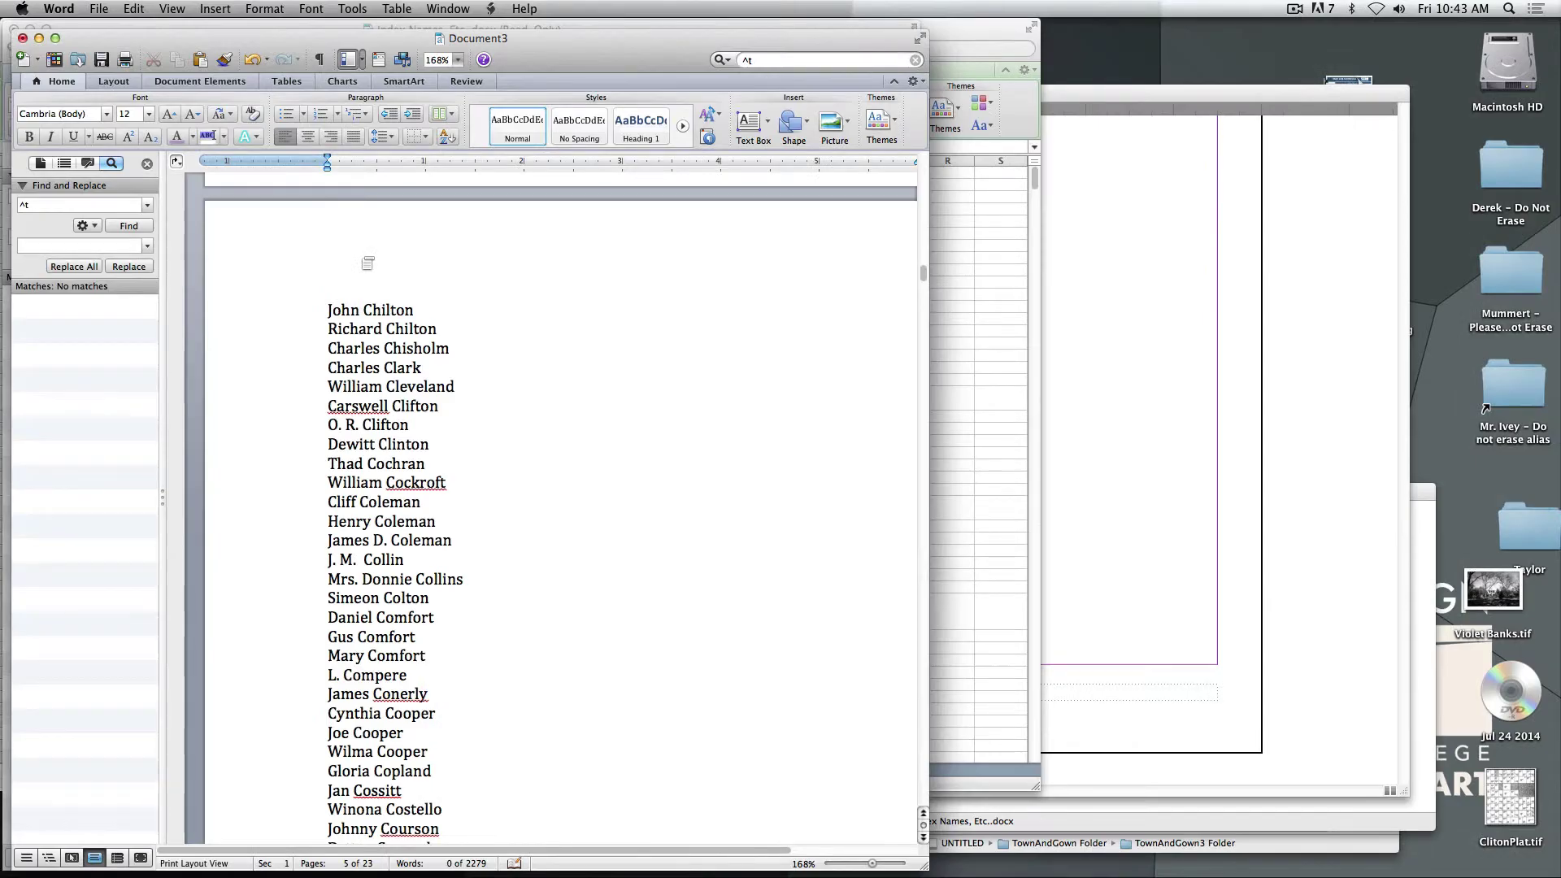
pyautogui.scroll(10, 710, 320)
pyautogui.scroll(20, 361, 257)
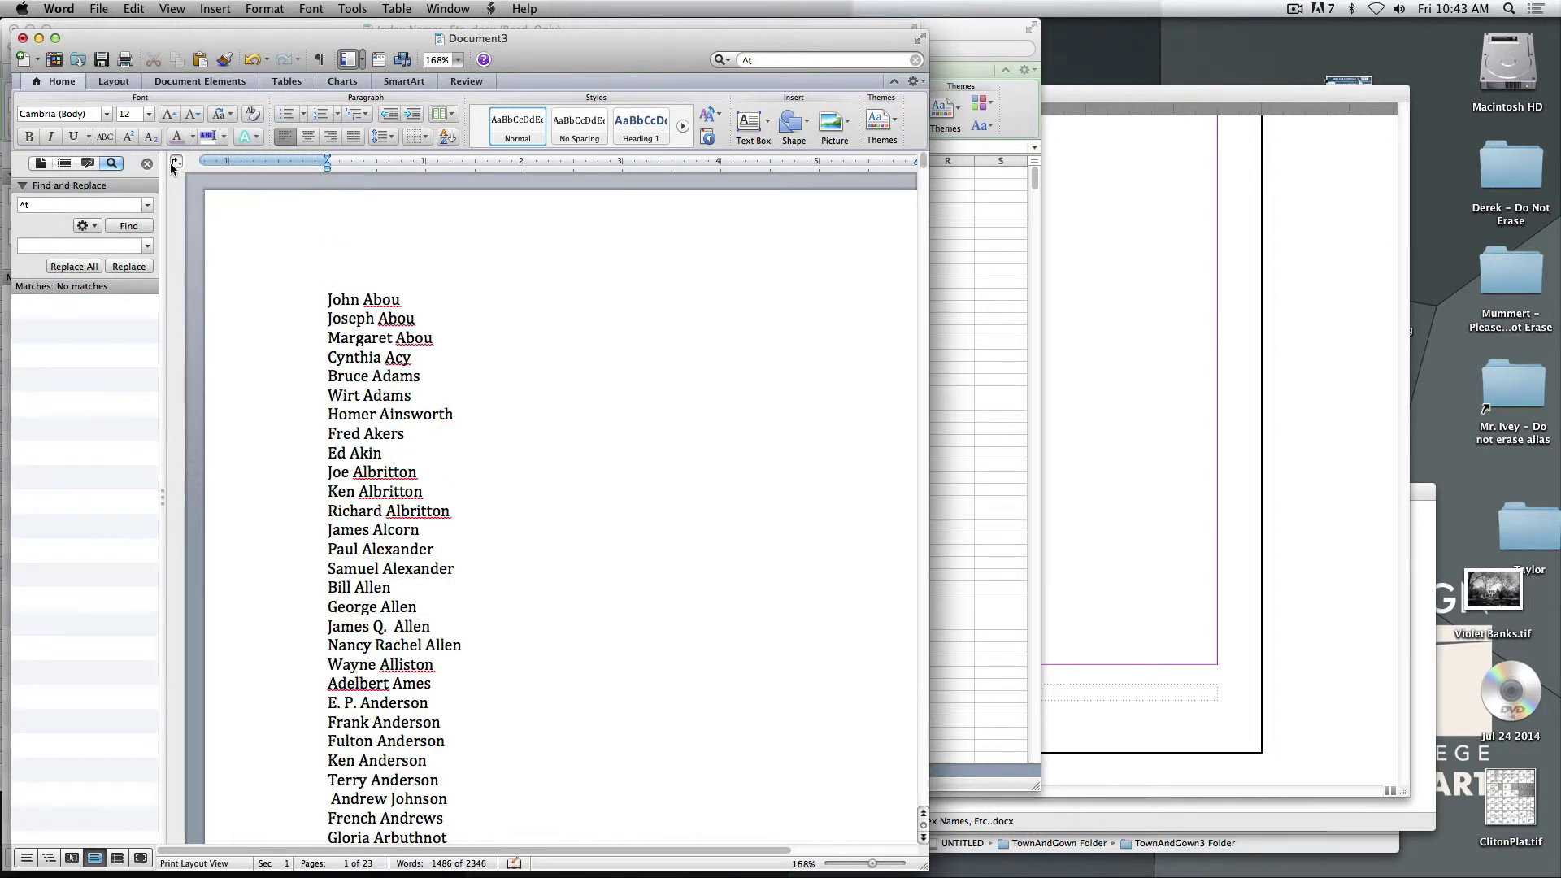
pyautogui.click(145, 164)
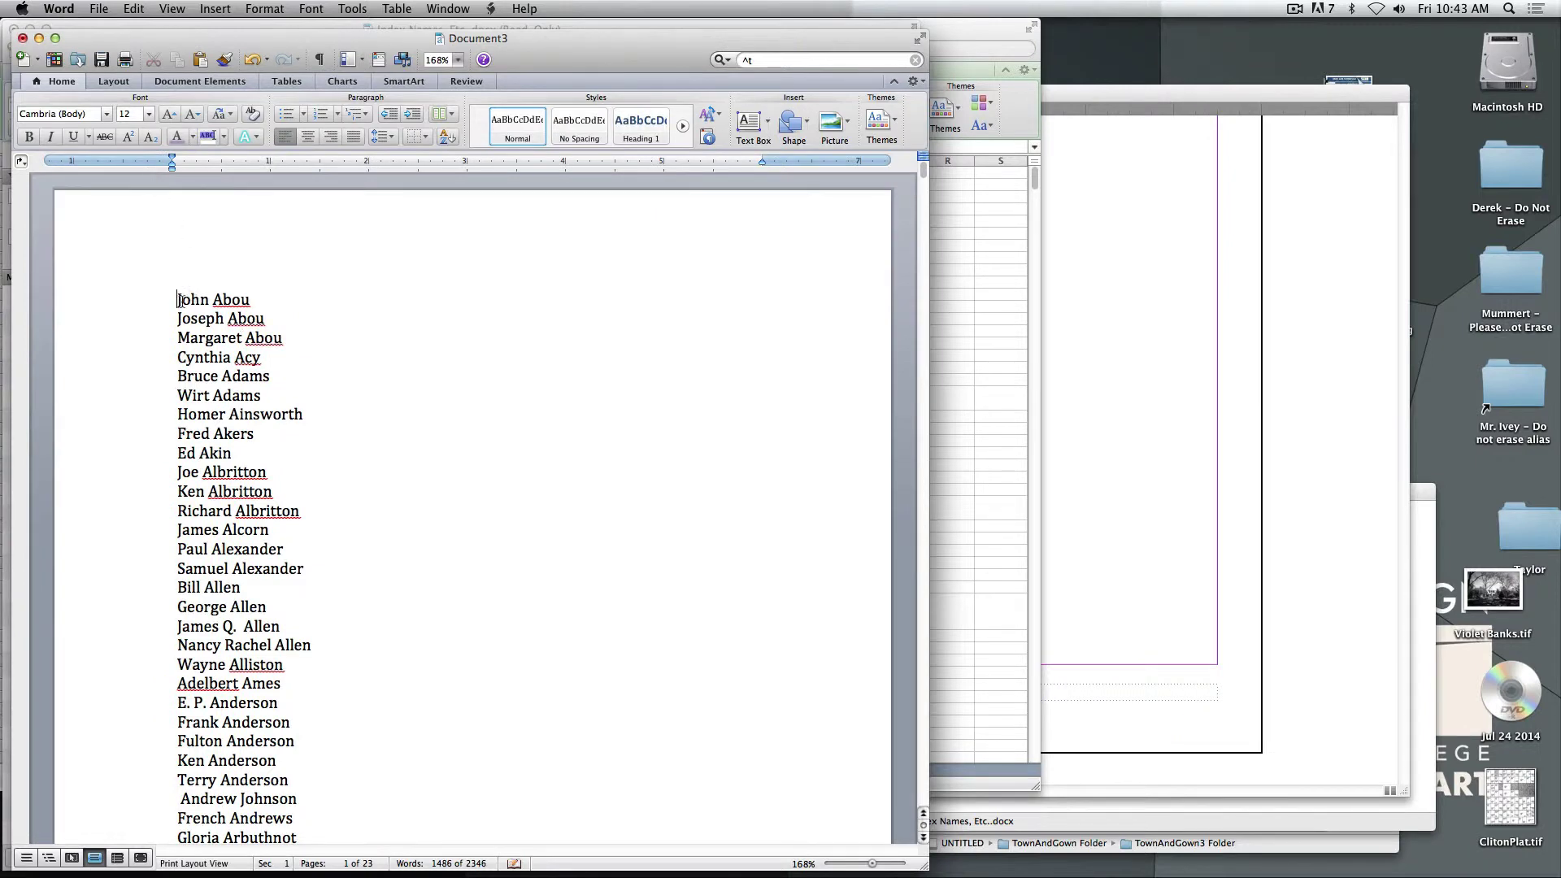
pyautogui.moveTo(179, 300); pyautogui.dragTo(235, 300)
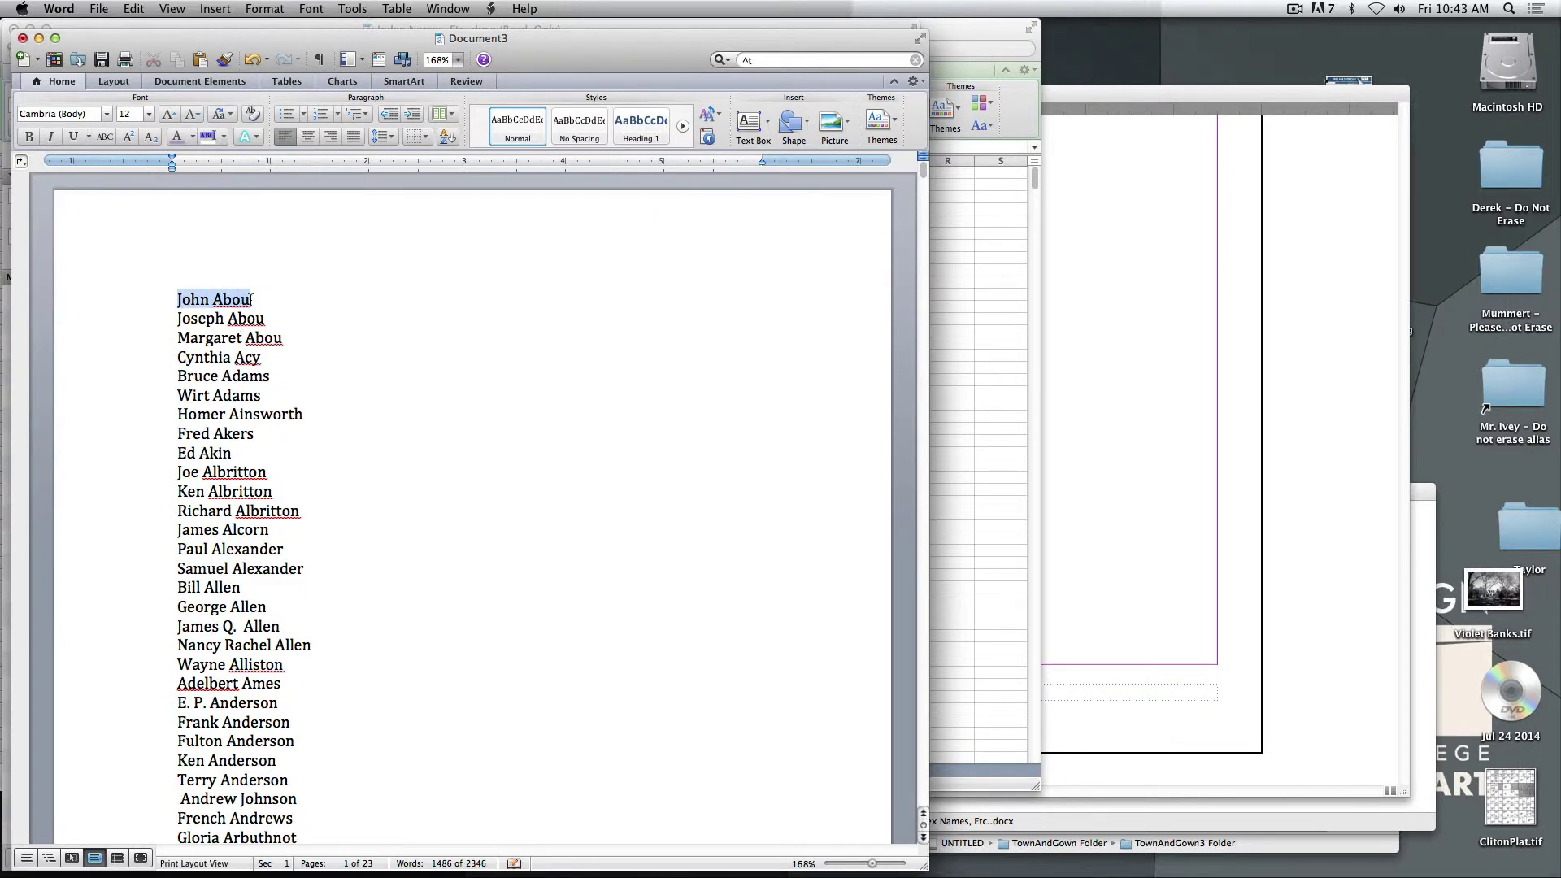
# - Place the text cursor in the Foreword on page 4 of TownAndGown3.indd and show the Index panel
pyautogui.click(1198, 407)
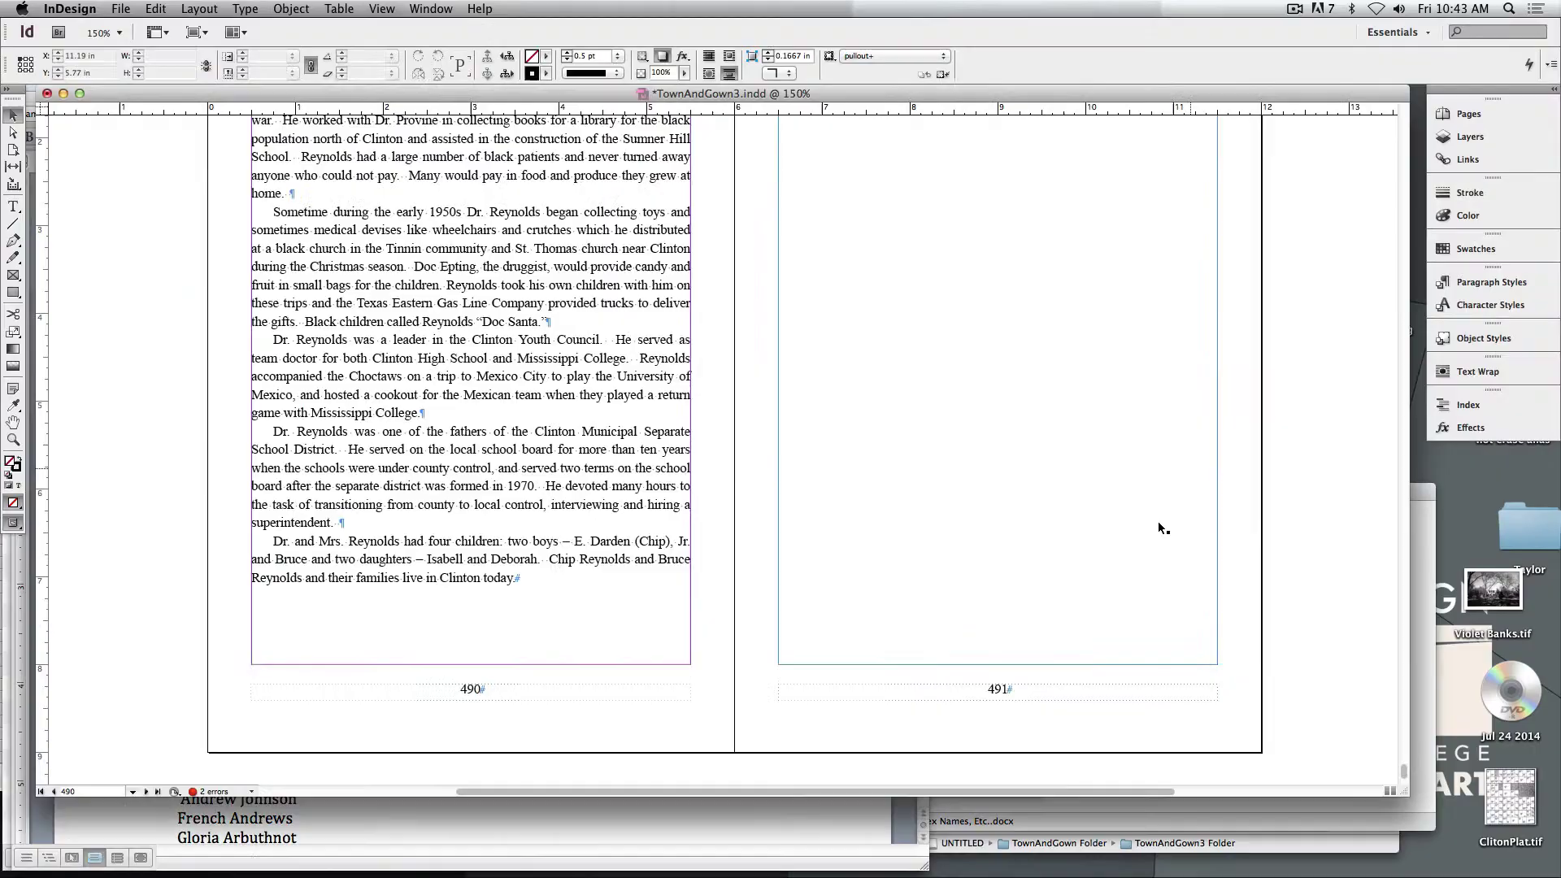
pyautogui.moveTo(1404, 769); pyautogui.dragTo(1393, 110)
pyautogui.scroll(-20, 988, 603)
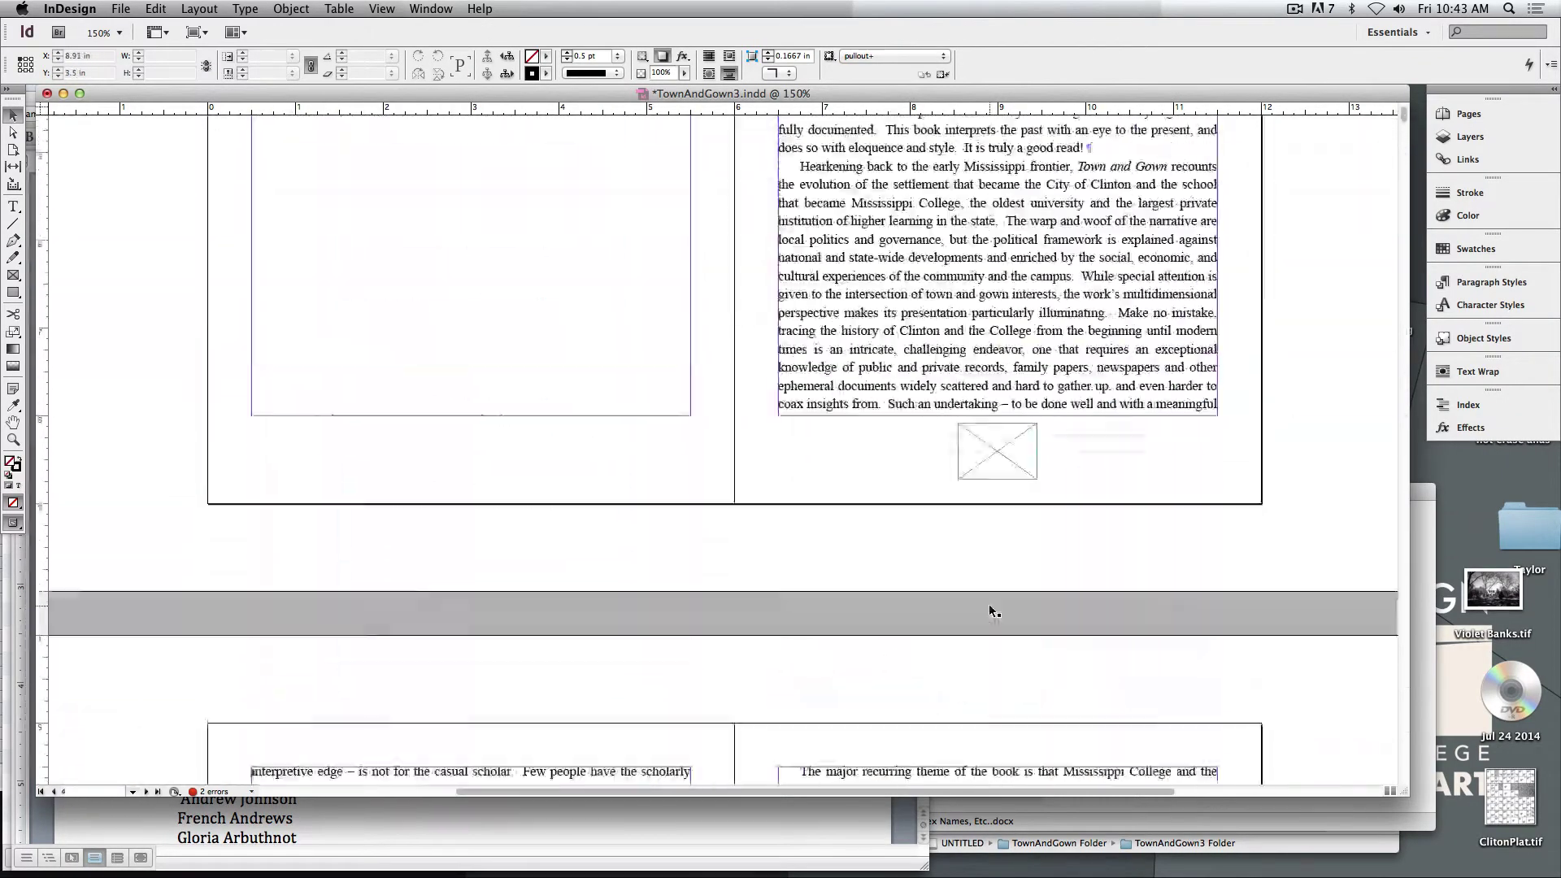
pyautogui.scroll(4, 989, 603)
pyautogui.click(864, 332)
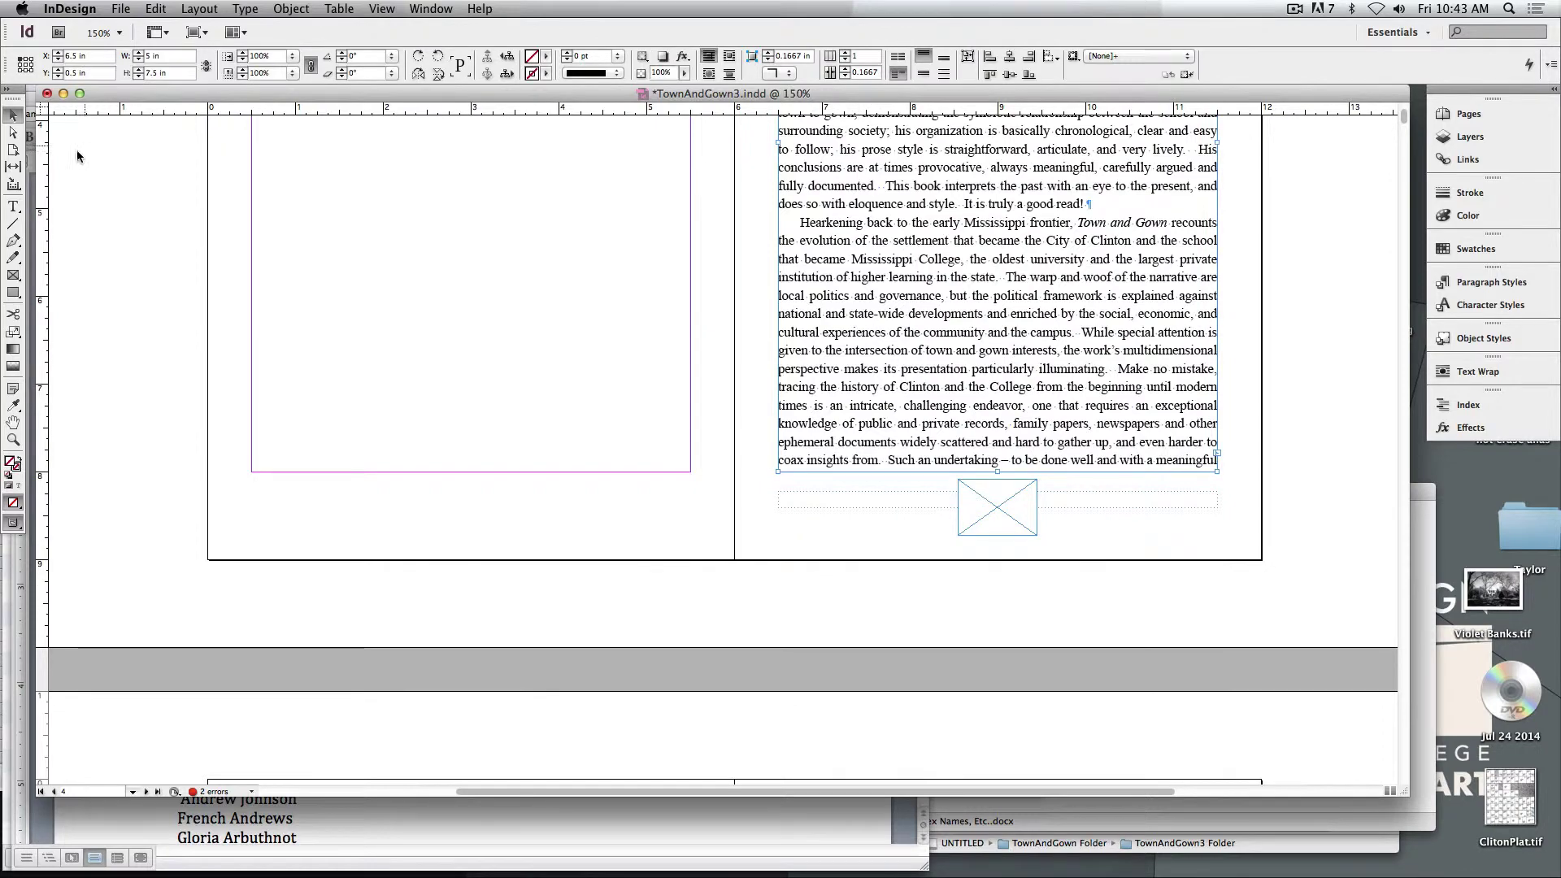
pyautogui.click(13, 206)
pyautogui.scroll(8, 759, 182)
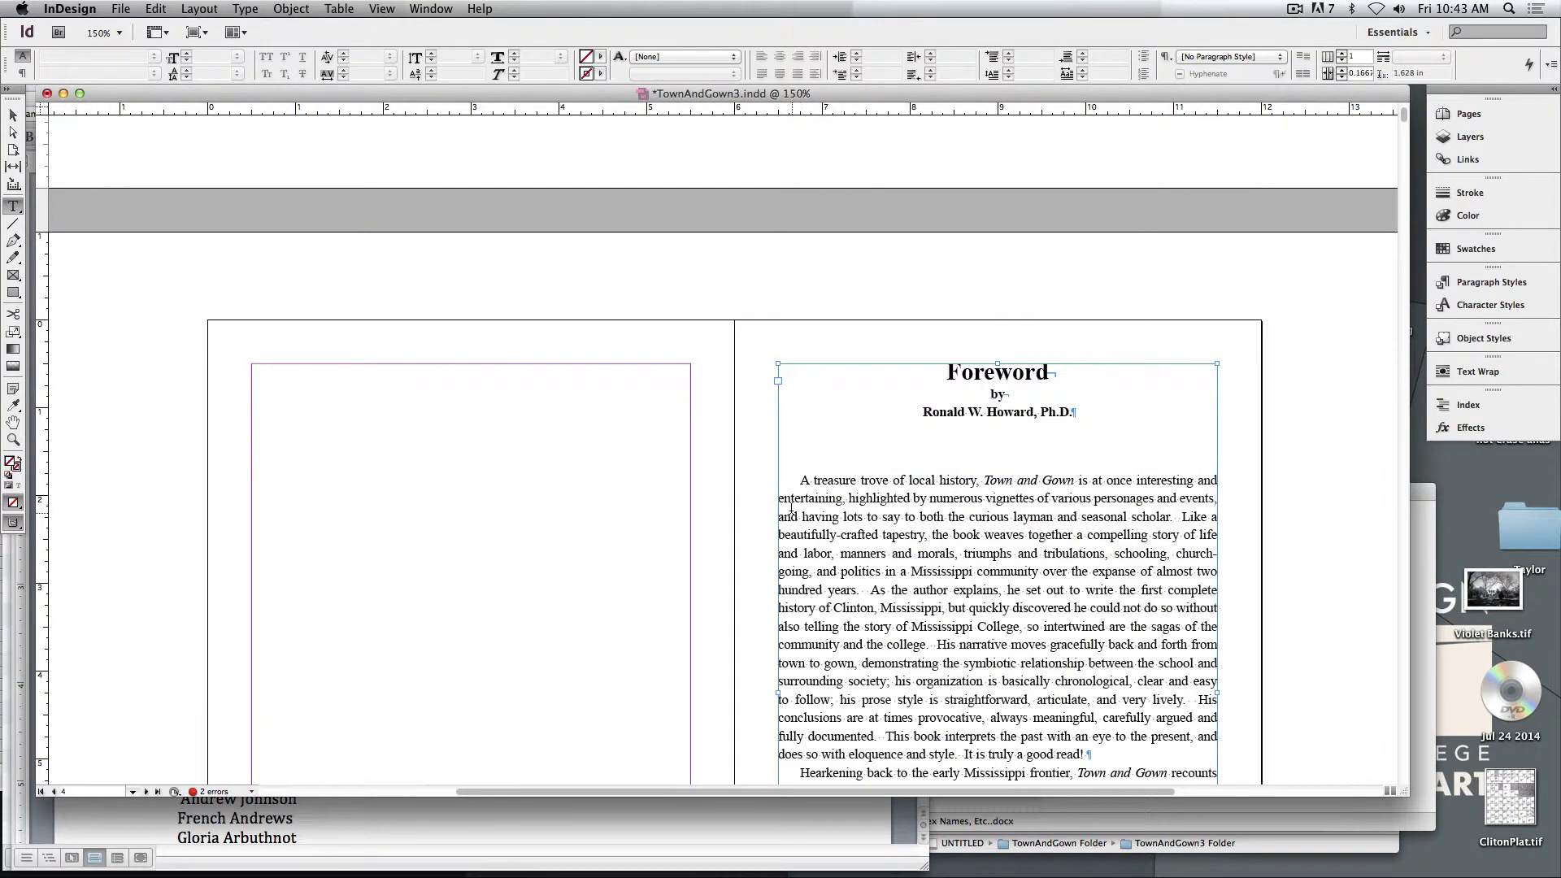
pyautogui.click(799, 479)
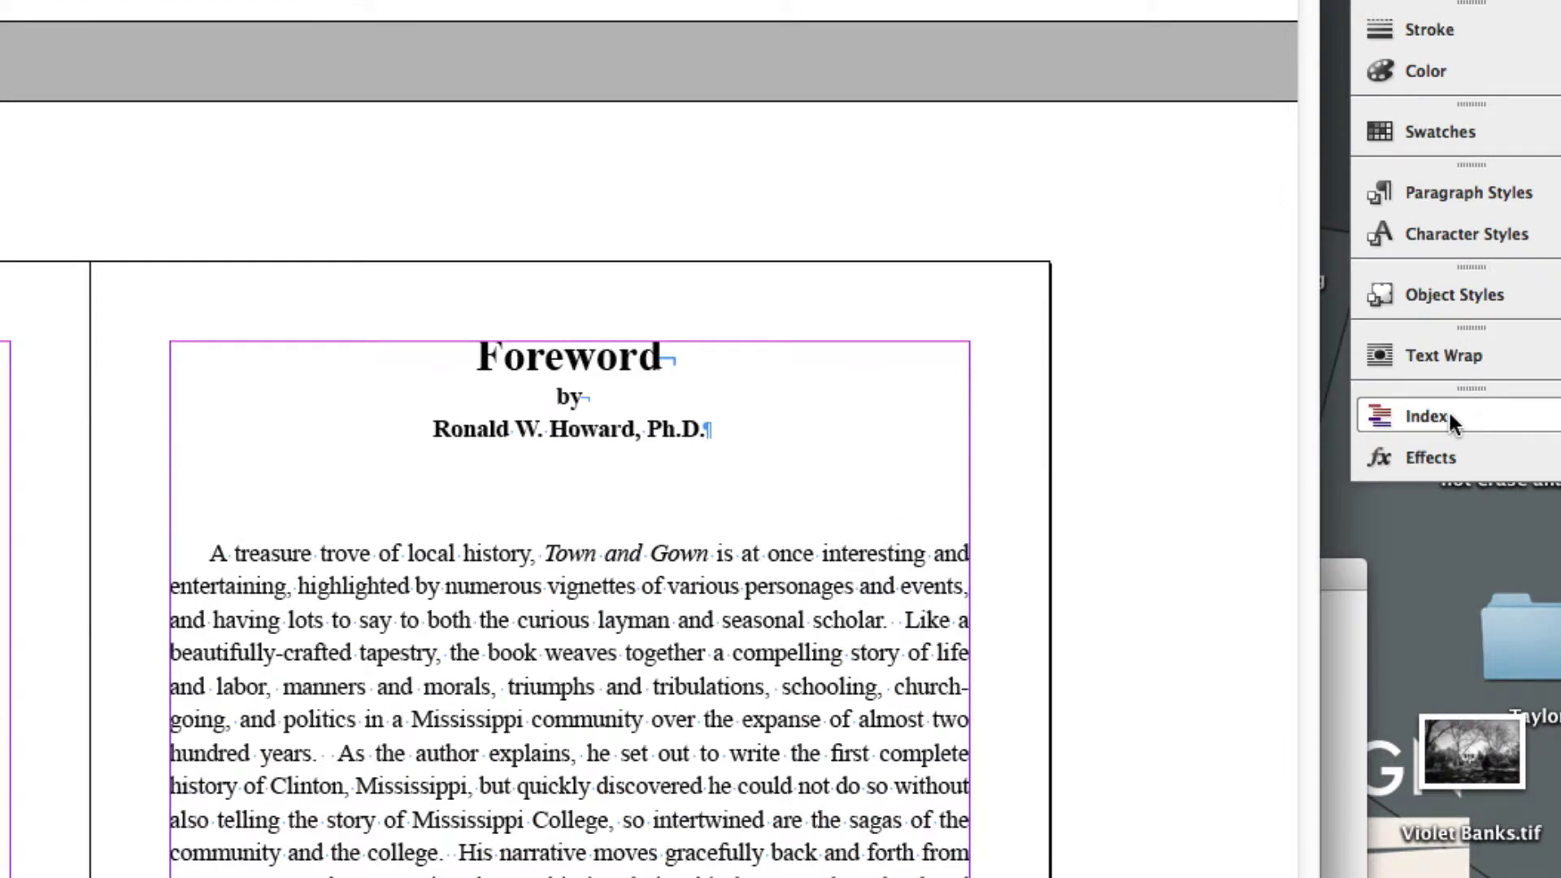
pyautogui.click(1467, 405)
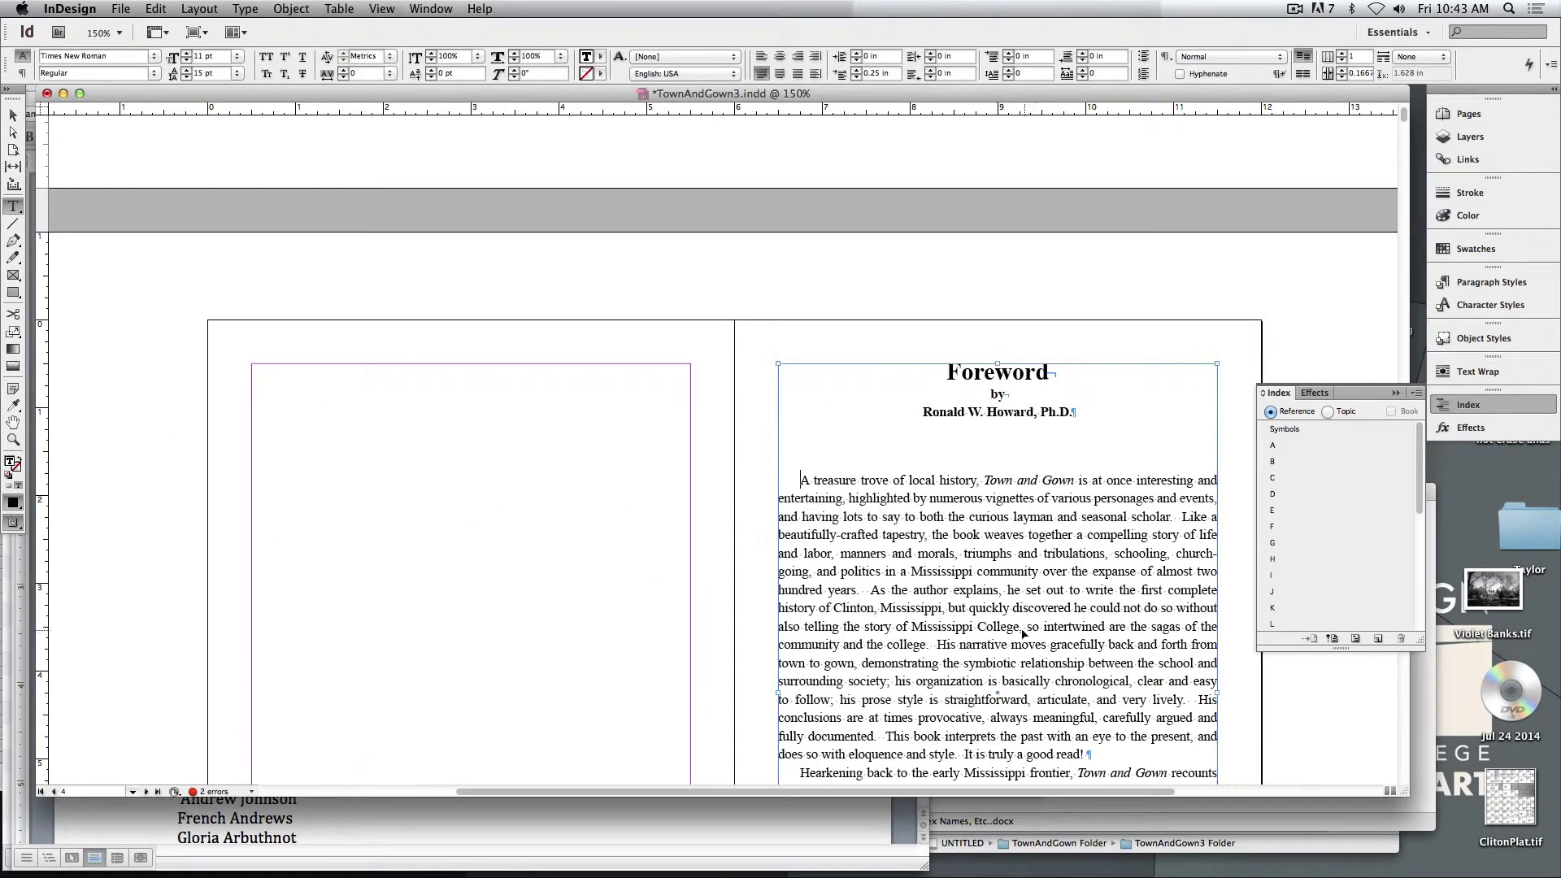
pyautogui.press('super+f')
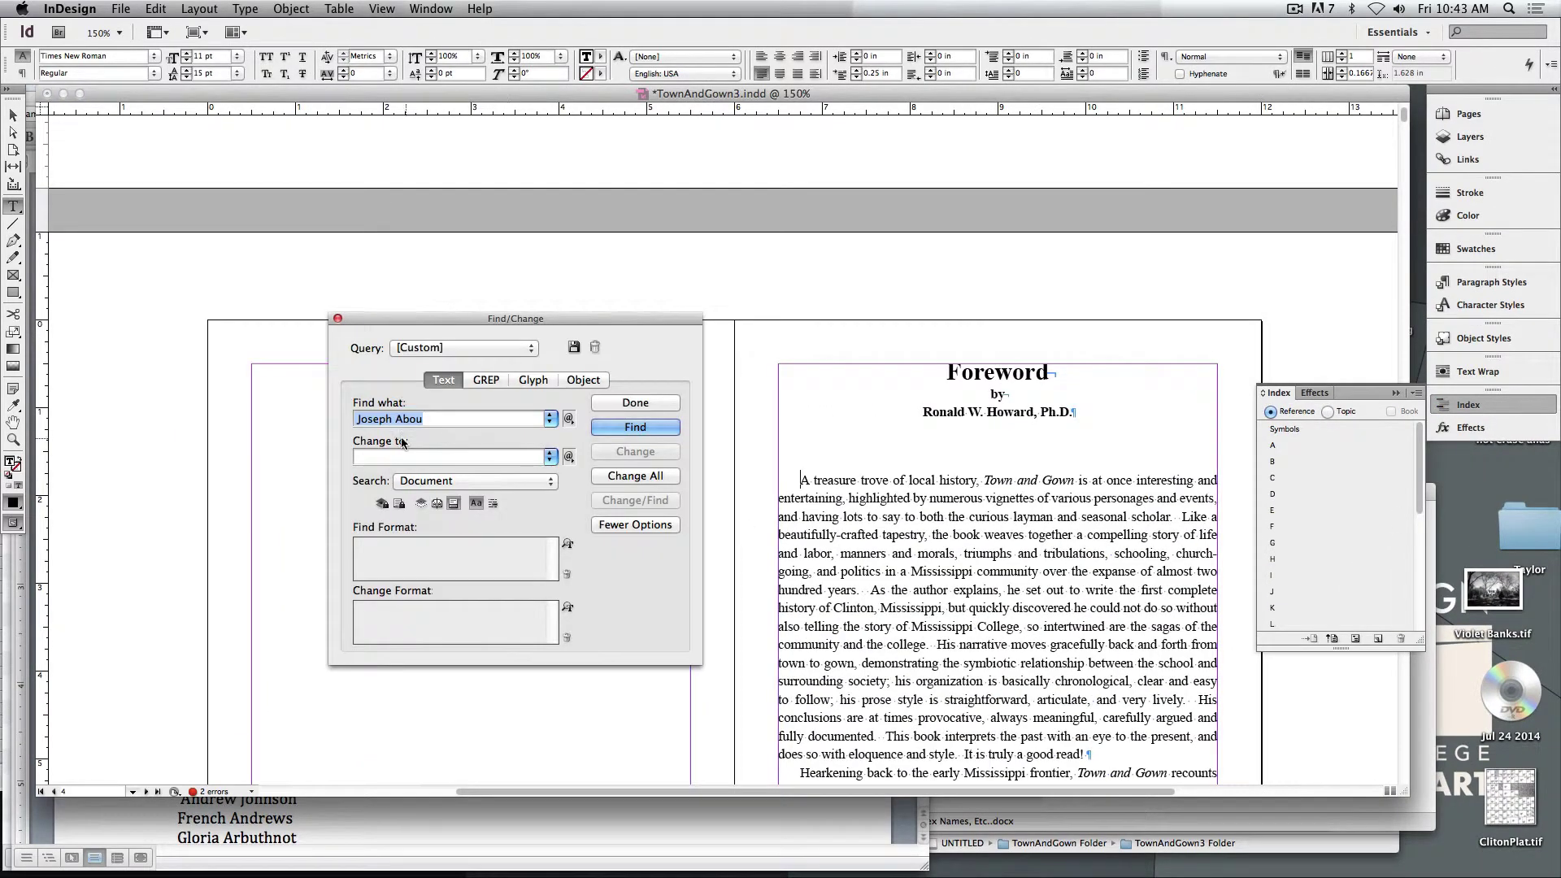
pyautogui.write('John Abou')
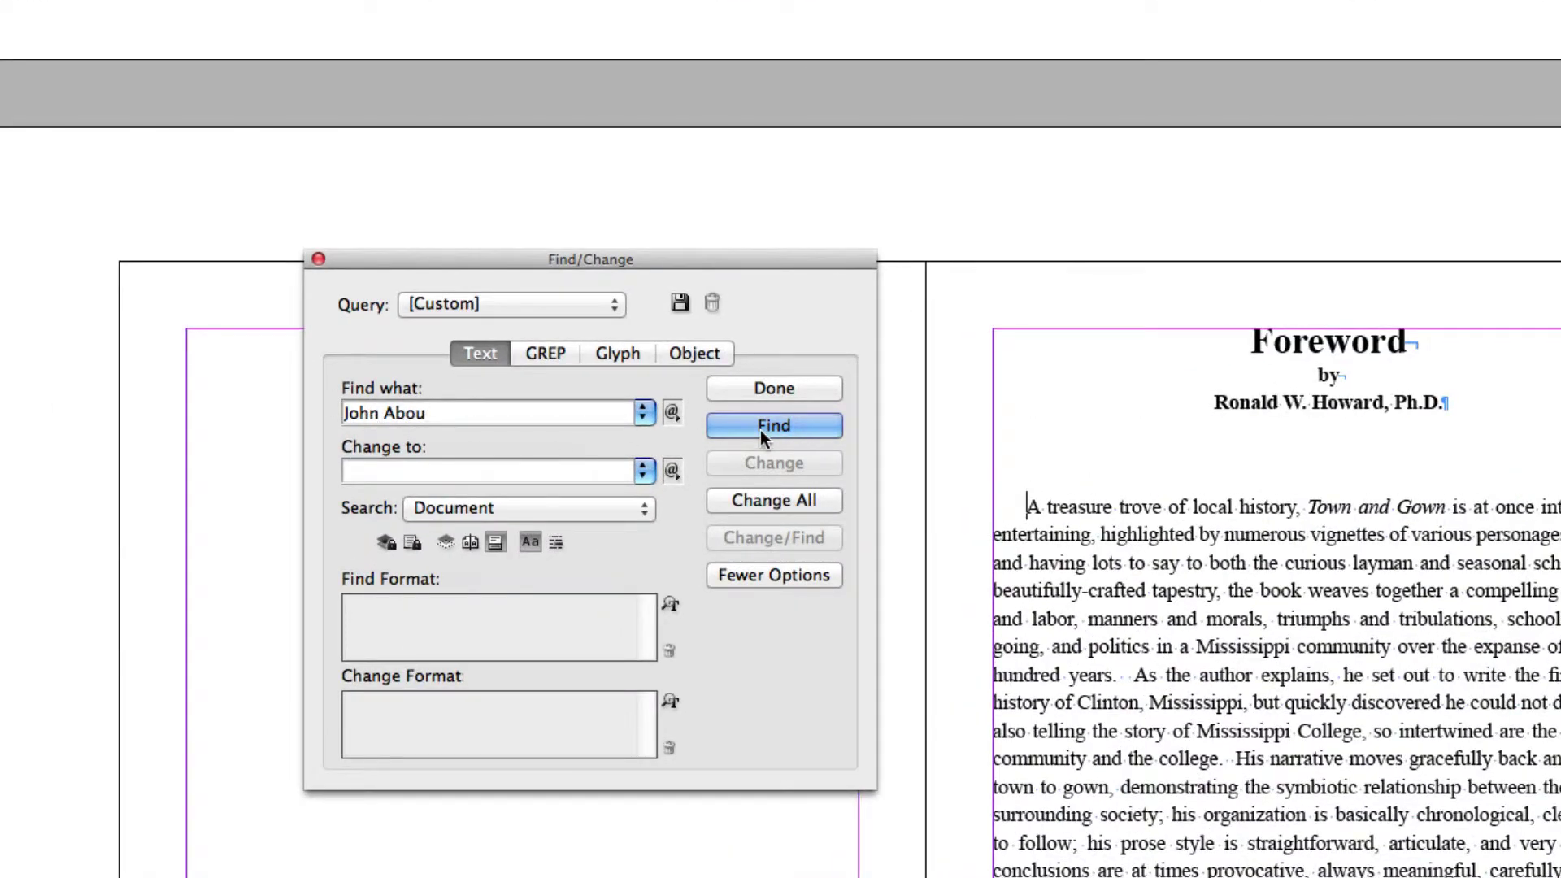
pyautogui.click(759, 431)
pyautogui.moveTo(790, 253); pyautogui.dragTo(543, 242)
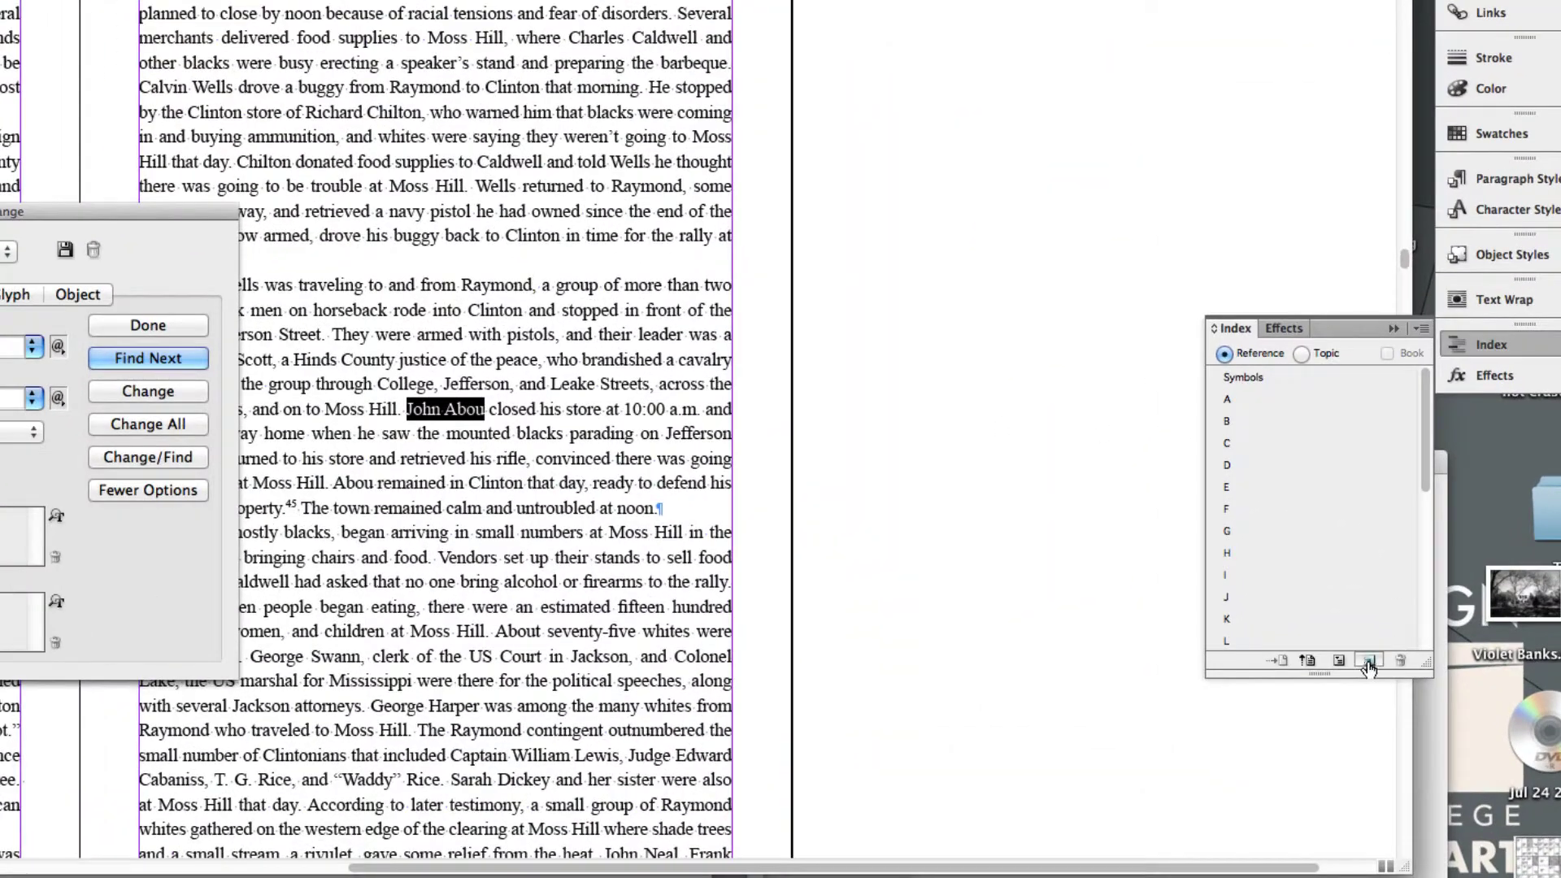
# - Add a John Abou index entry sorted by 'Abou' with Current Page references for all occurrences
pyautogui.click(1368, 663)
pyautogui.press('super+c')
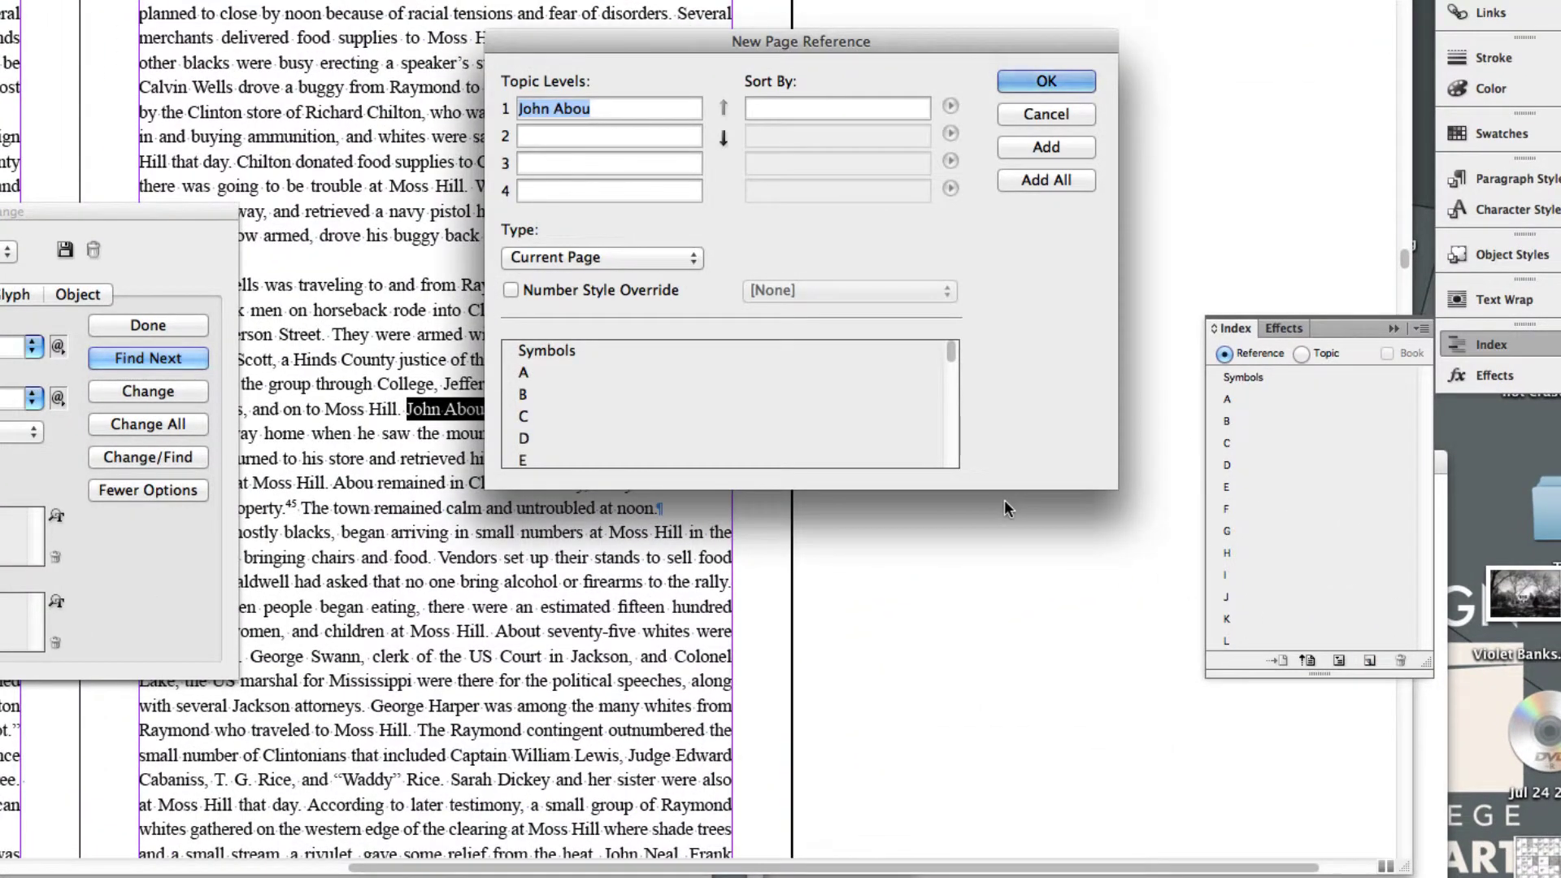
pyautogui.click(773, 111)
pyautogui.press('super+v')
pyautogui.moveTo(782, 110); pyautogui.dragTo(706, 107)
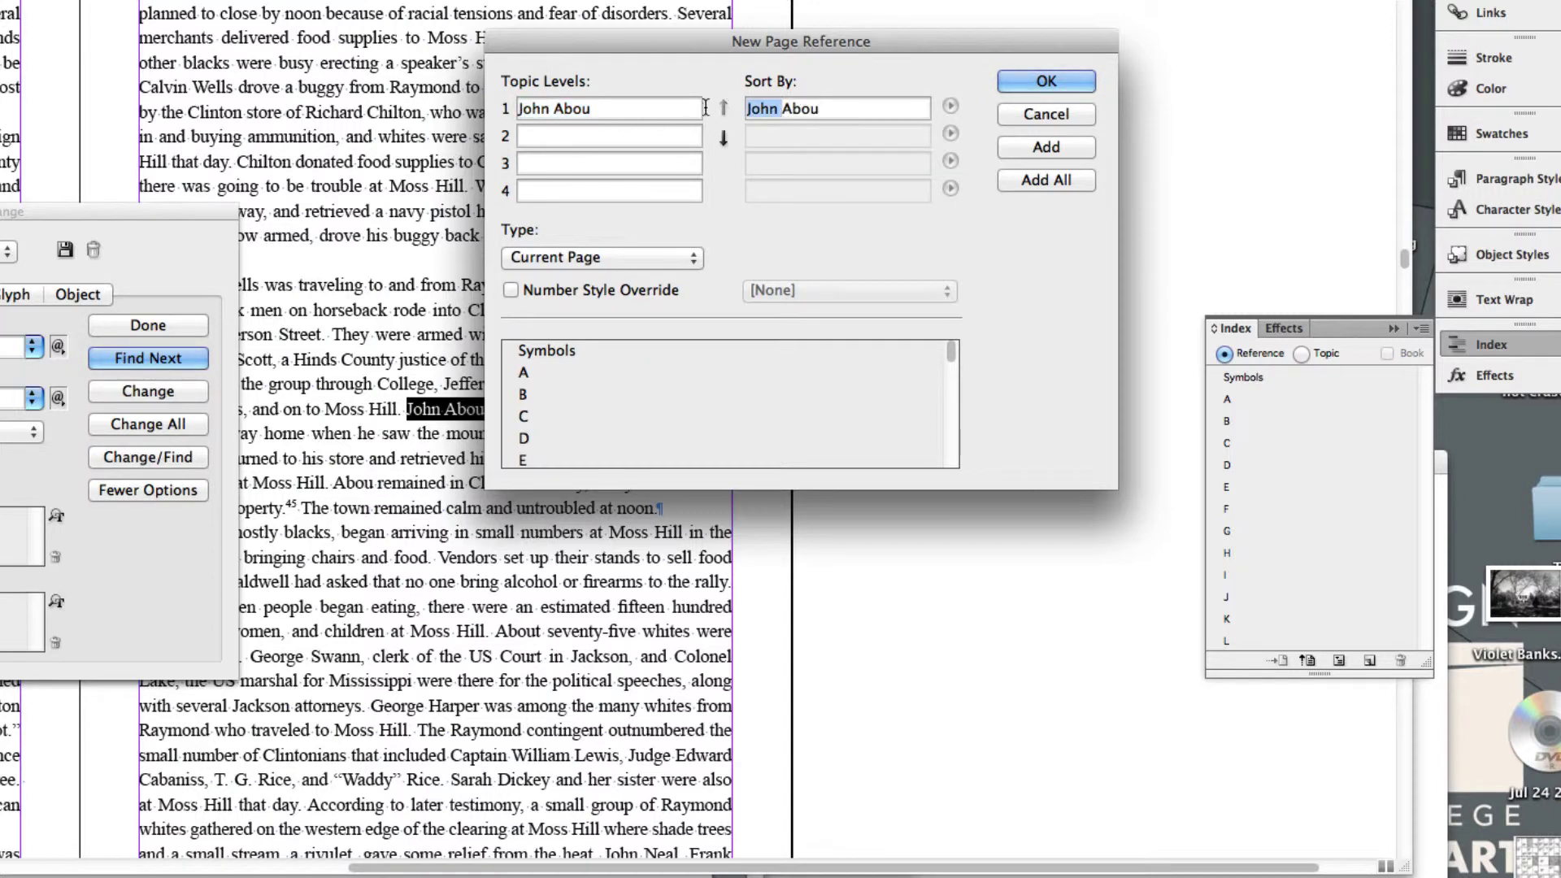
pyautogui.press('BackSpace')
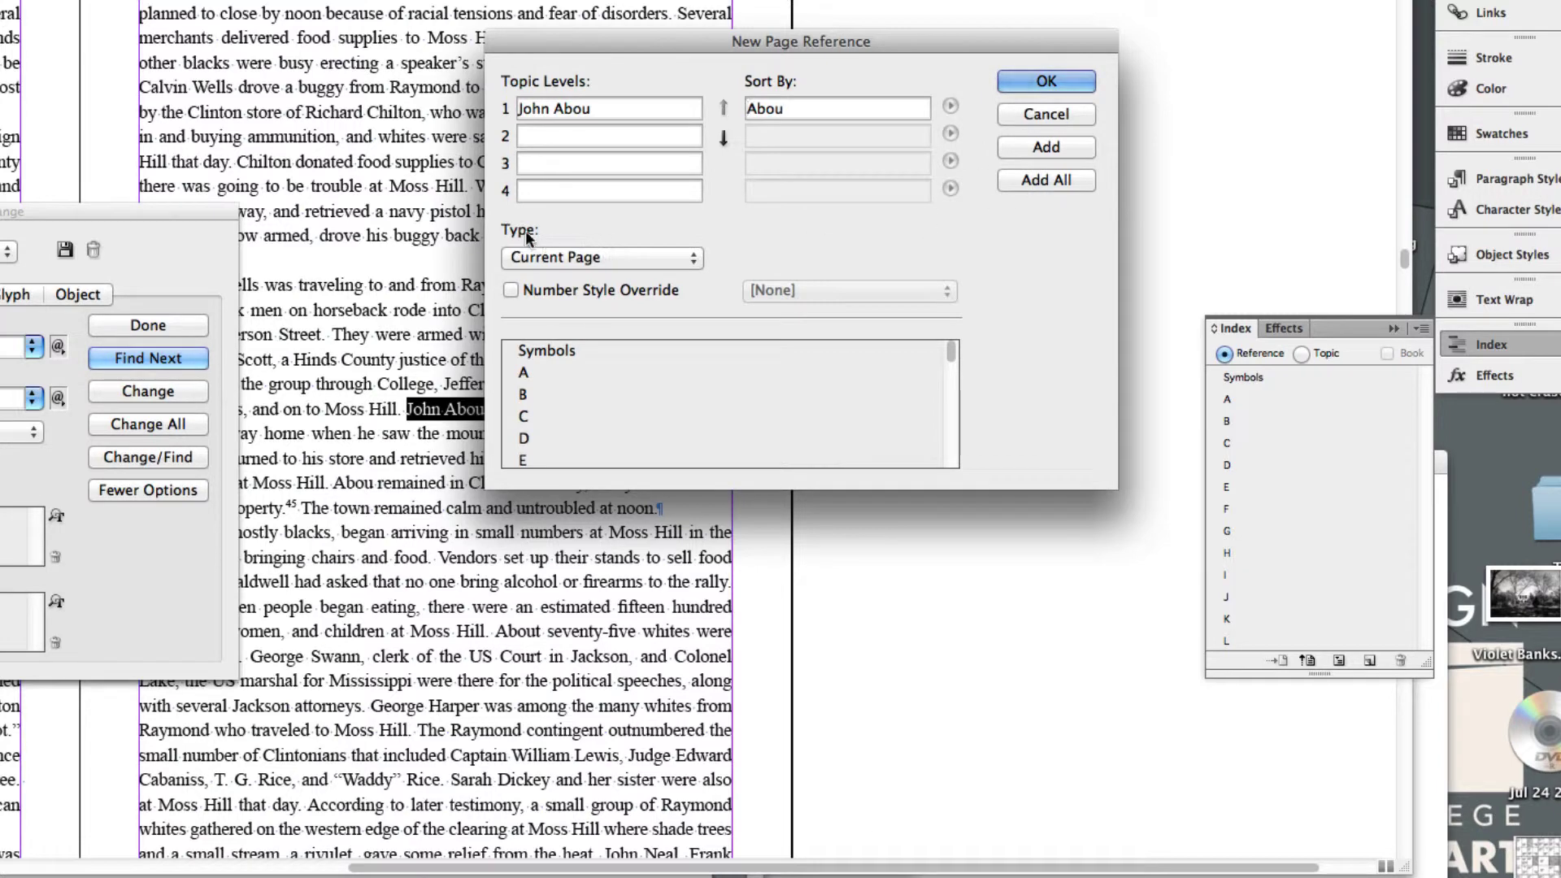
pyautogui.click(515, 255)
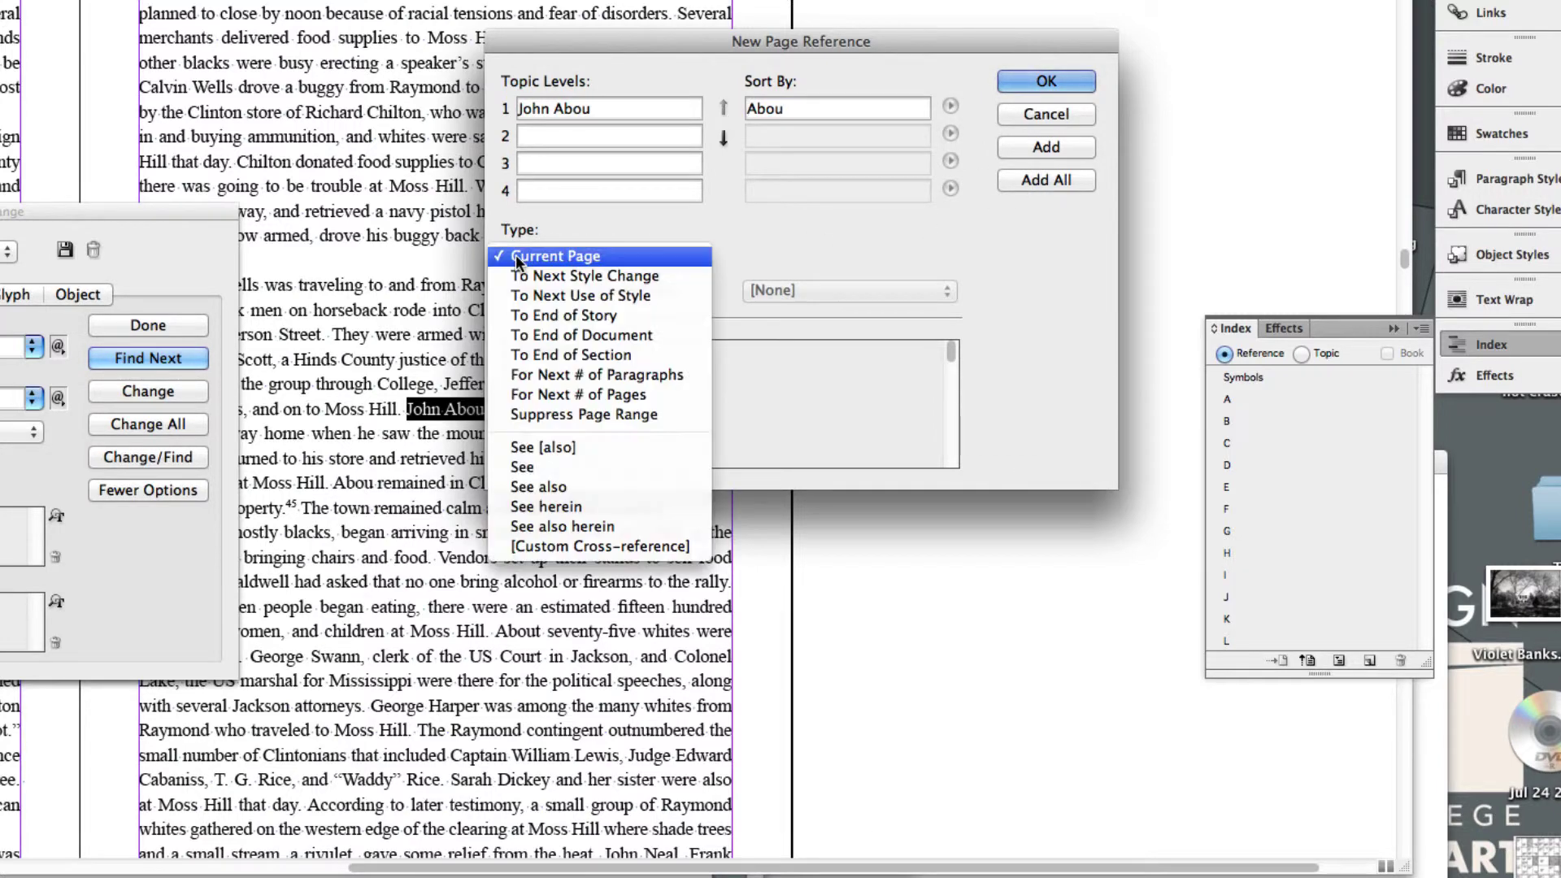
pyautogui.click(704, 217)
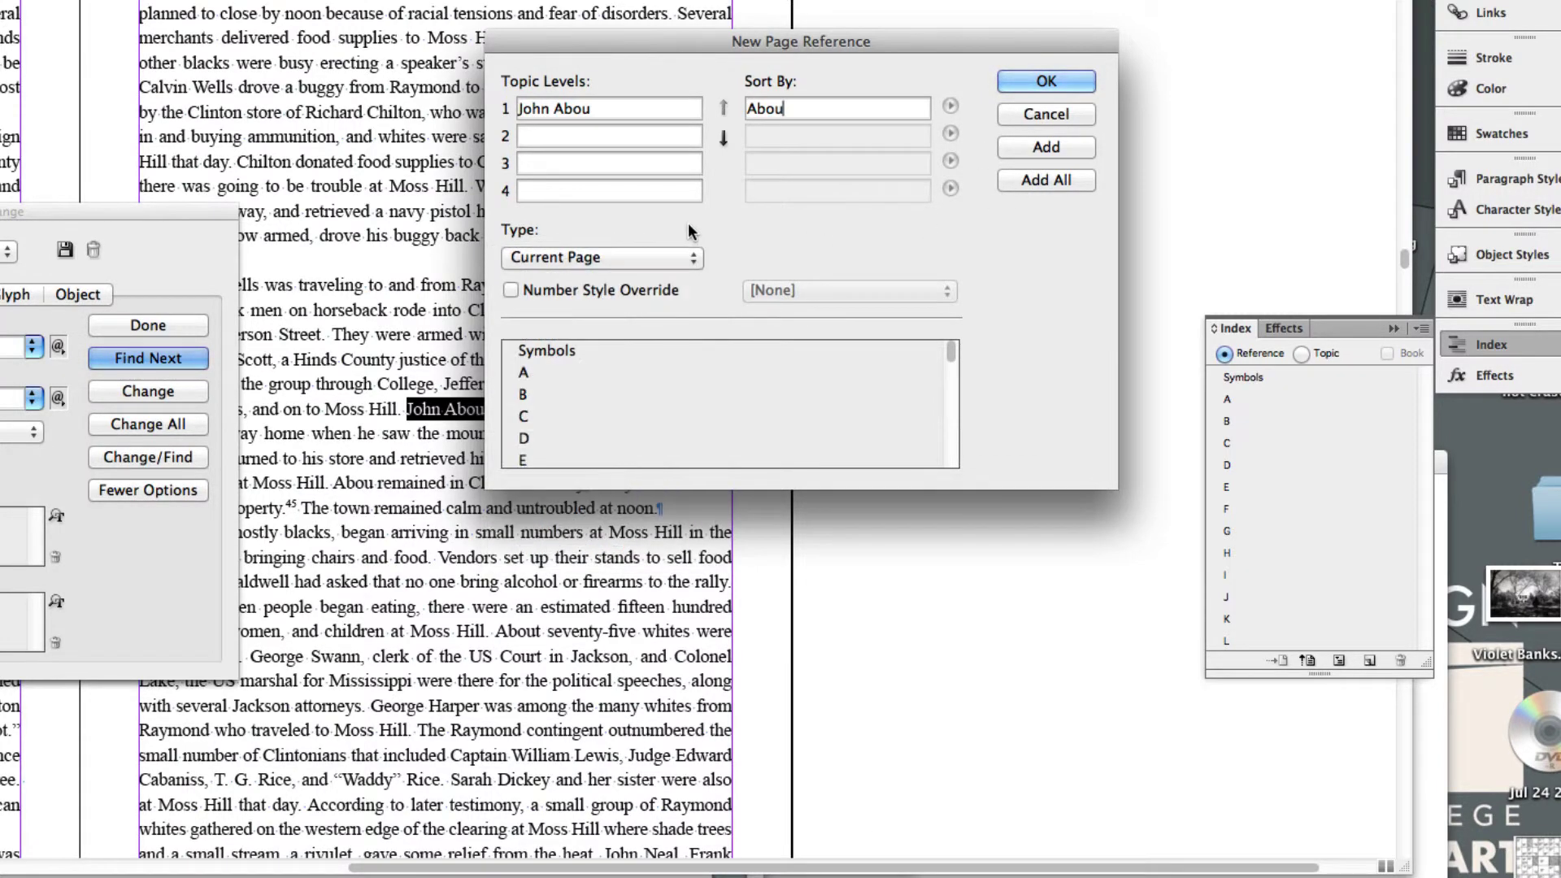
pyautogui.click(1036, 181)
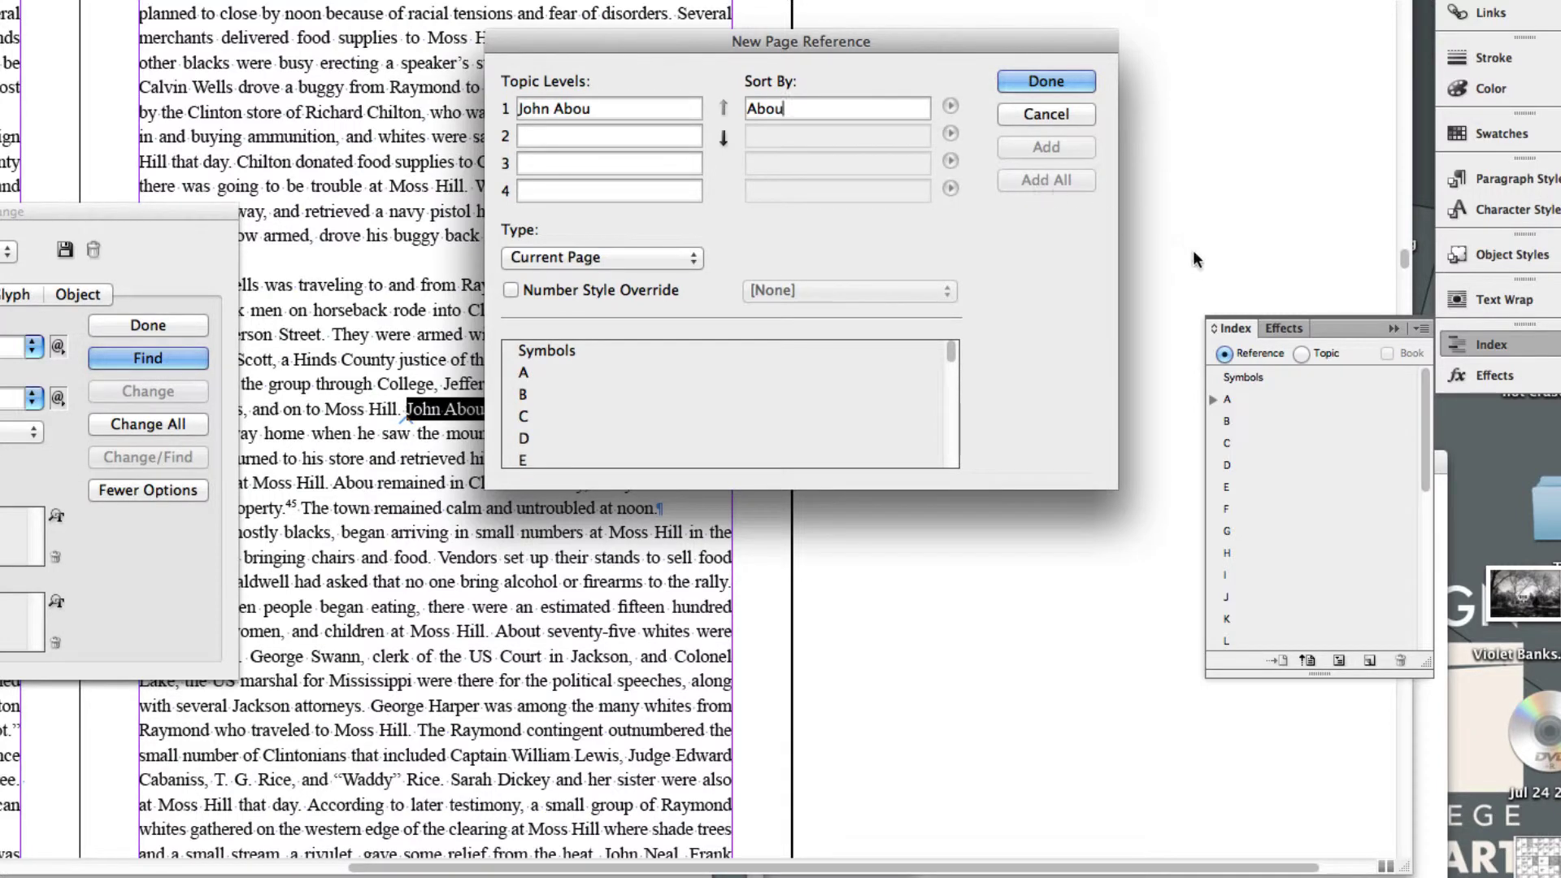
pyautogui.press('Return')
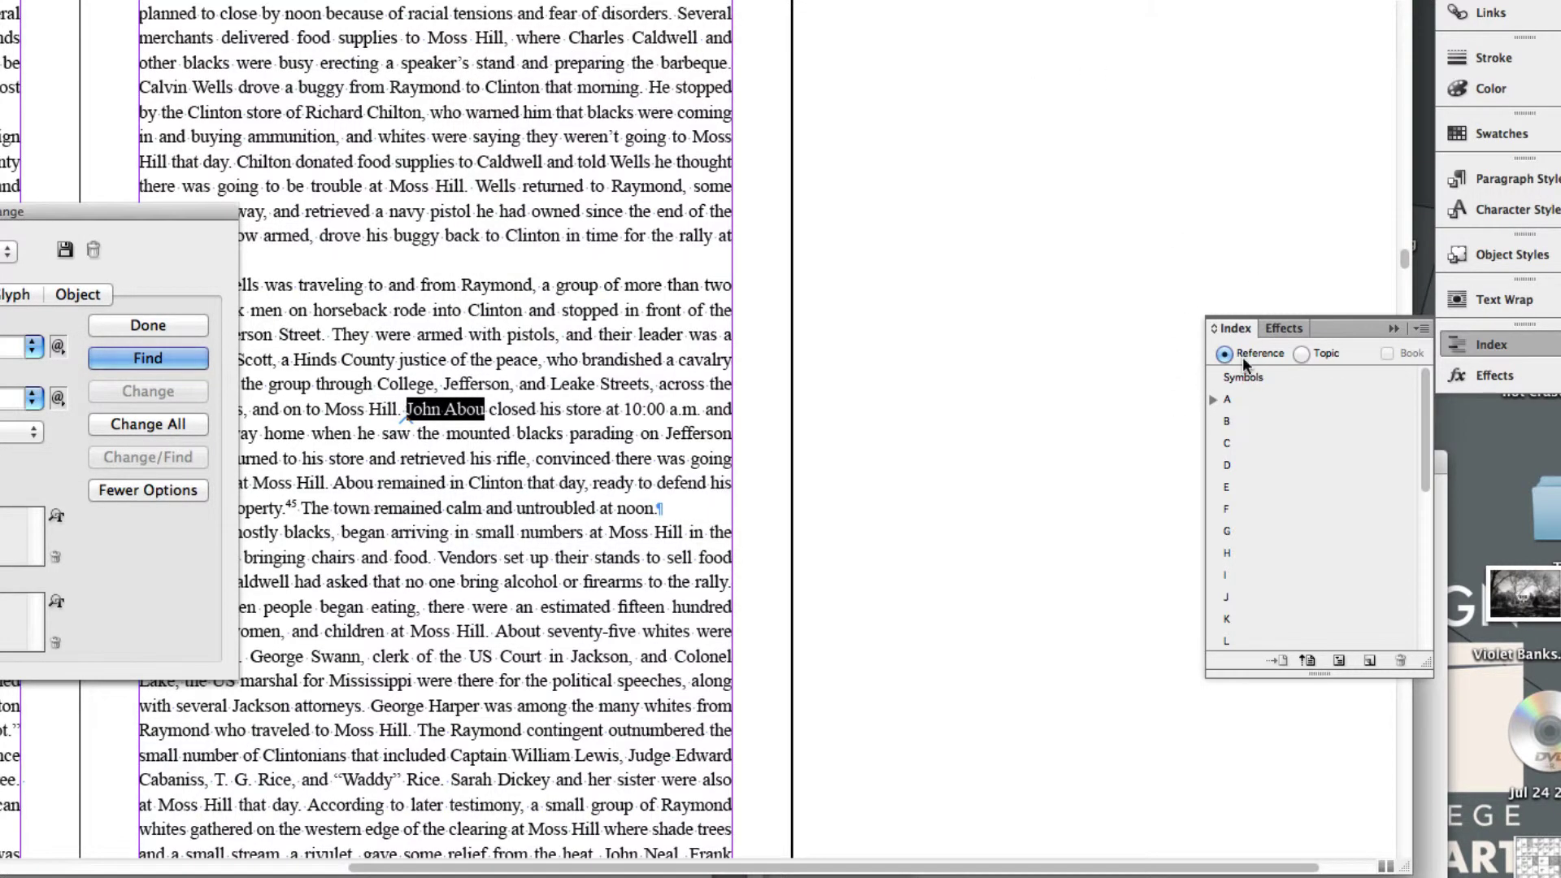
# - Expand A and John Abou in the Index panel to reveal pages 161, 174, 188, 216, 220, 475
pyautogui.click(1212, 400)
pyautogui.click(1232, 422)
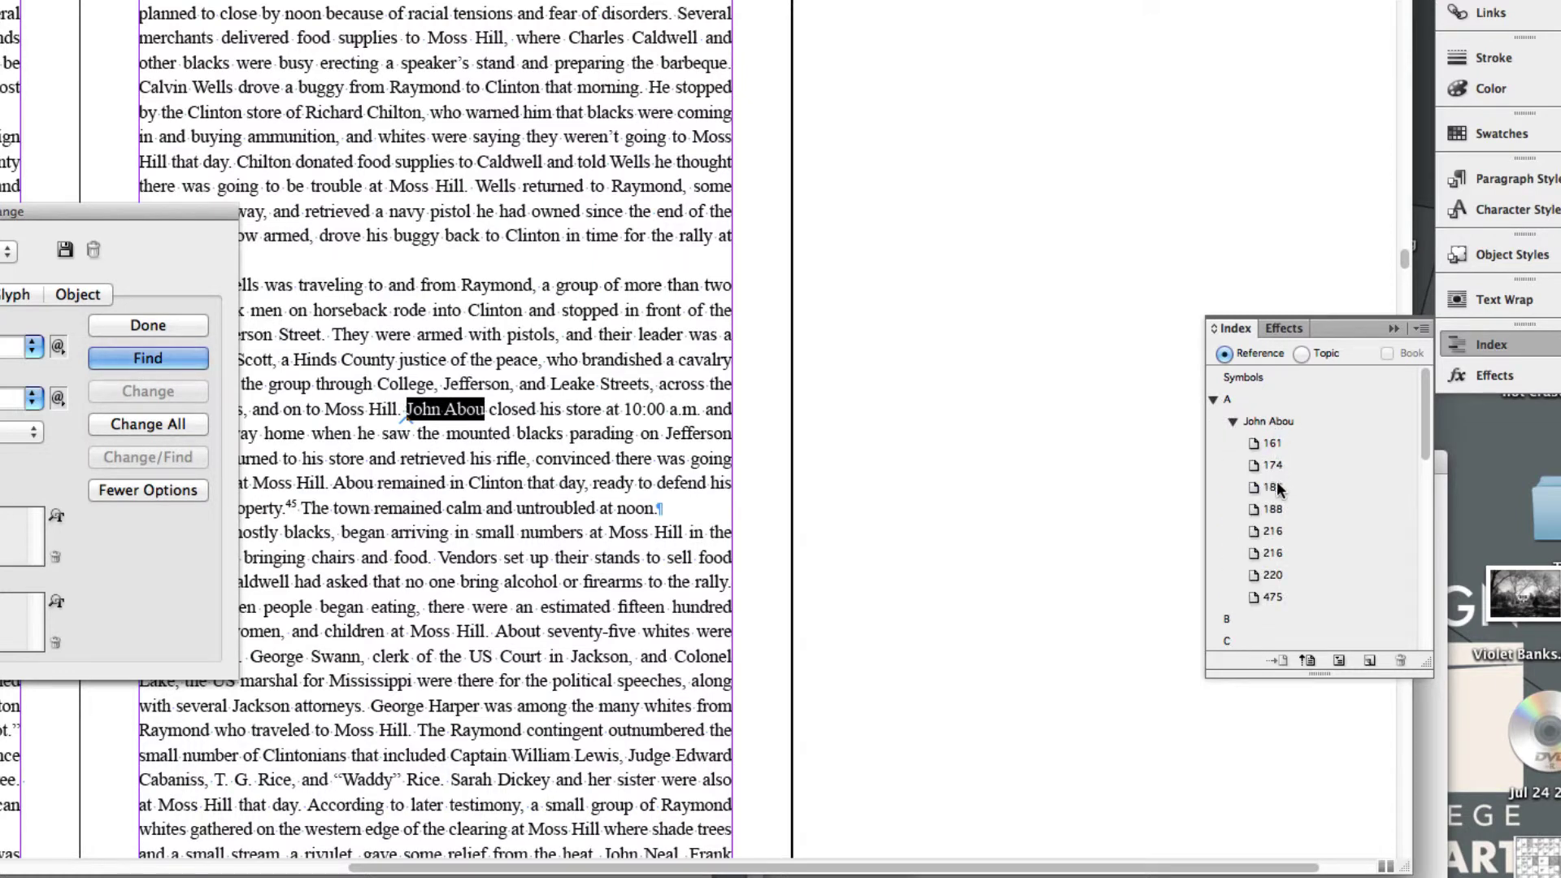